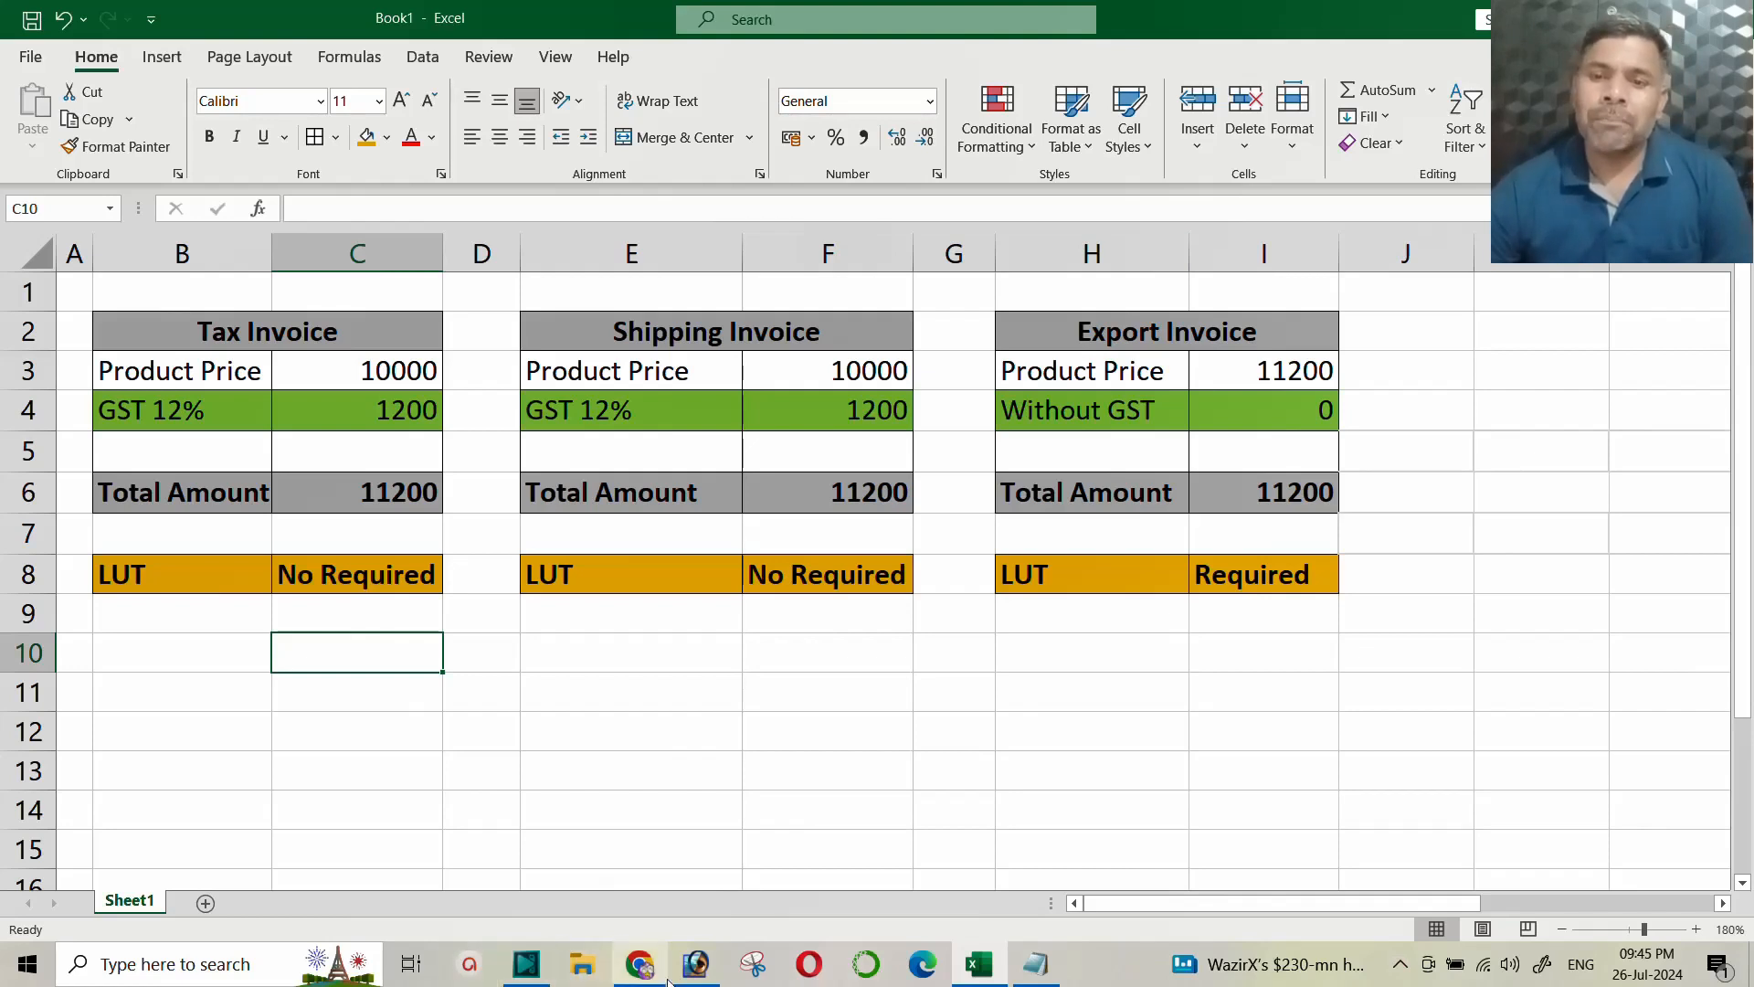
Step: Switch to Chrome and examine the item total, tax, shipping total and order total on the Etsy order PDF
left_click(624, 976)
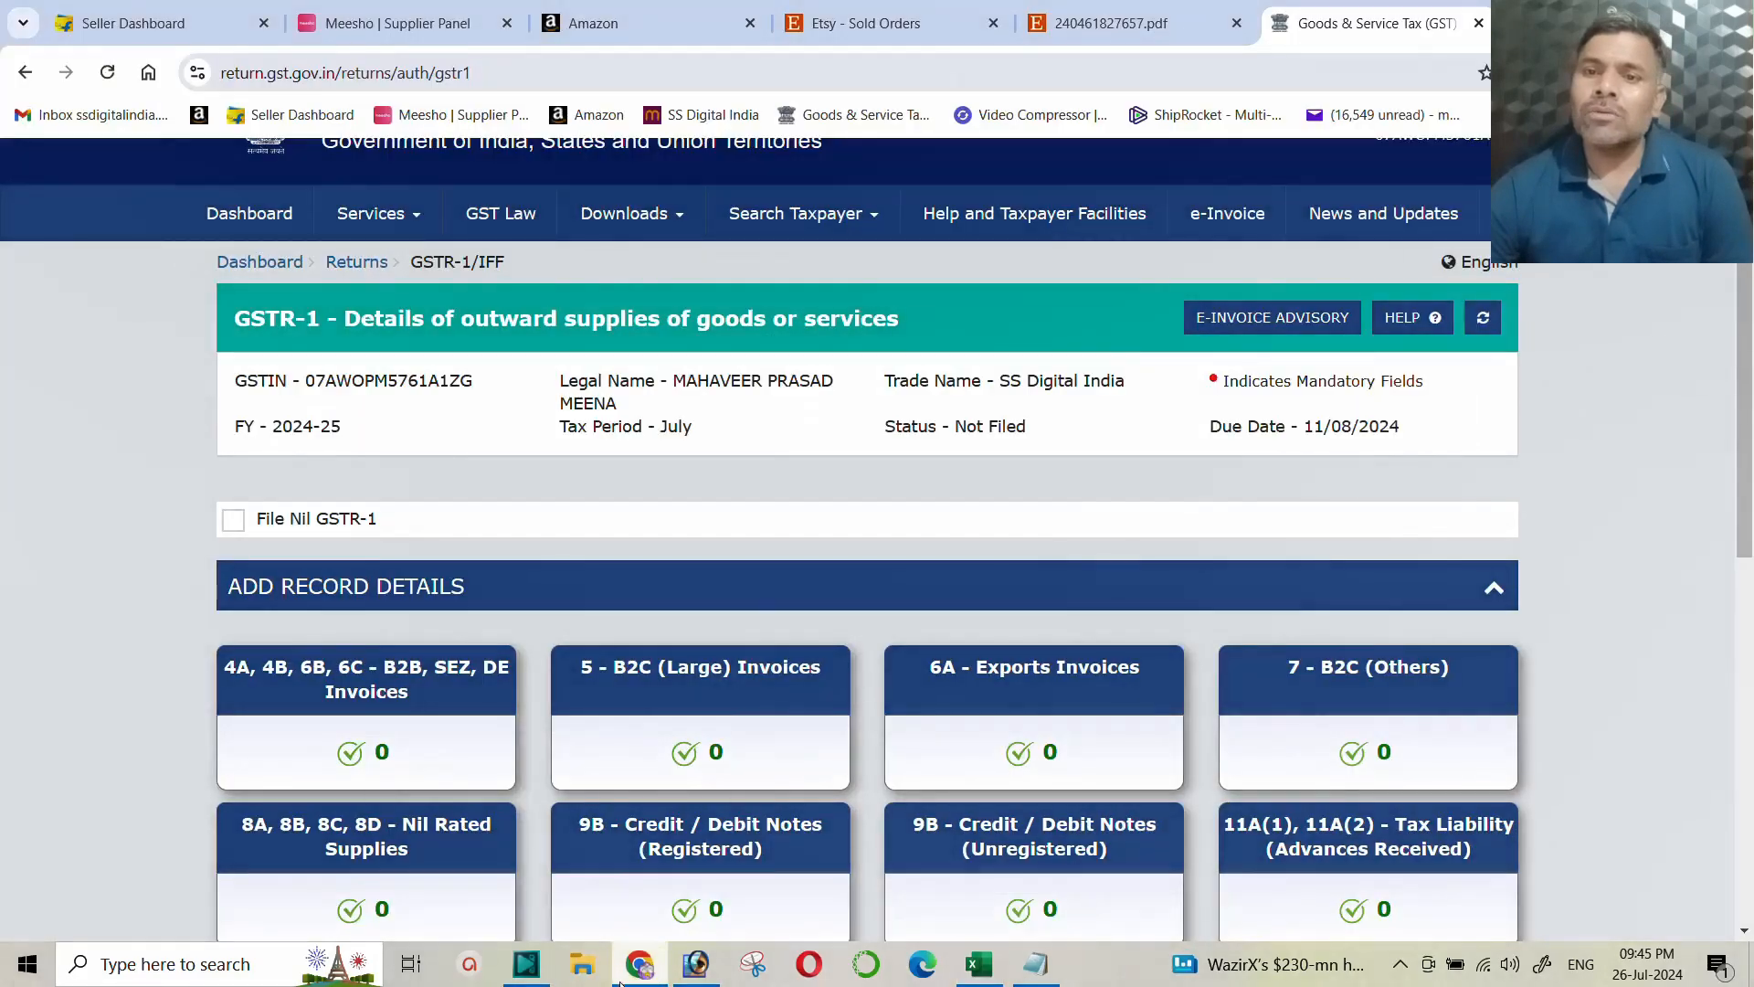
left_click(1095, 19)
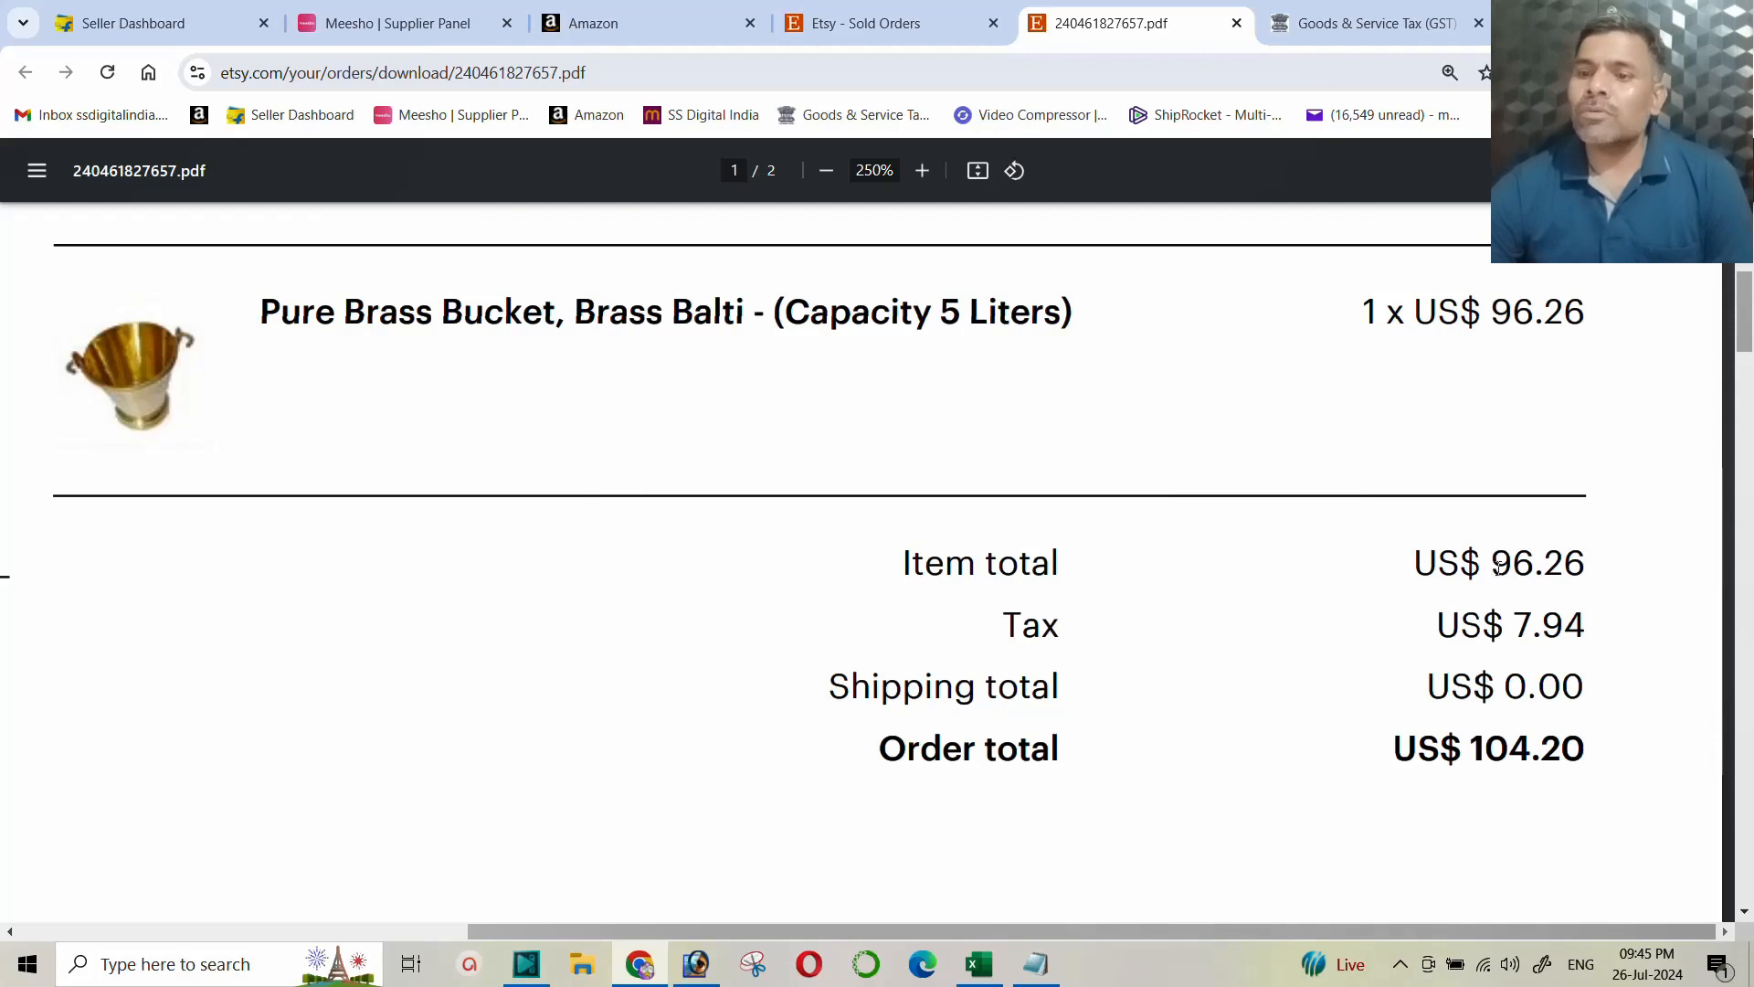
left_click_drag(1492, 574, 1610, 595)
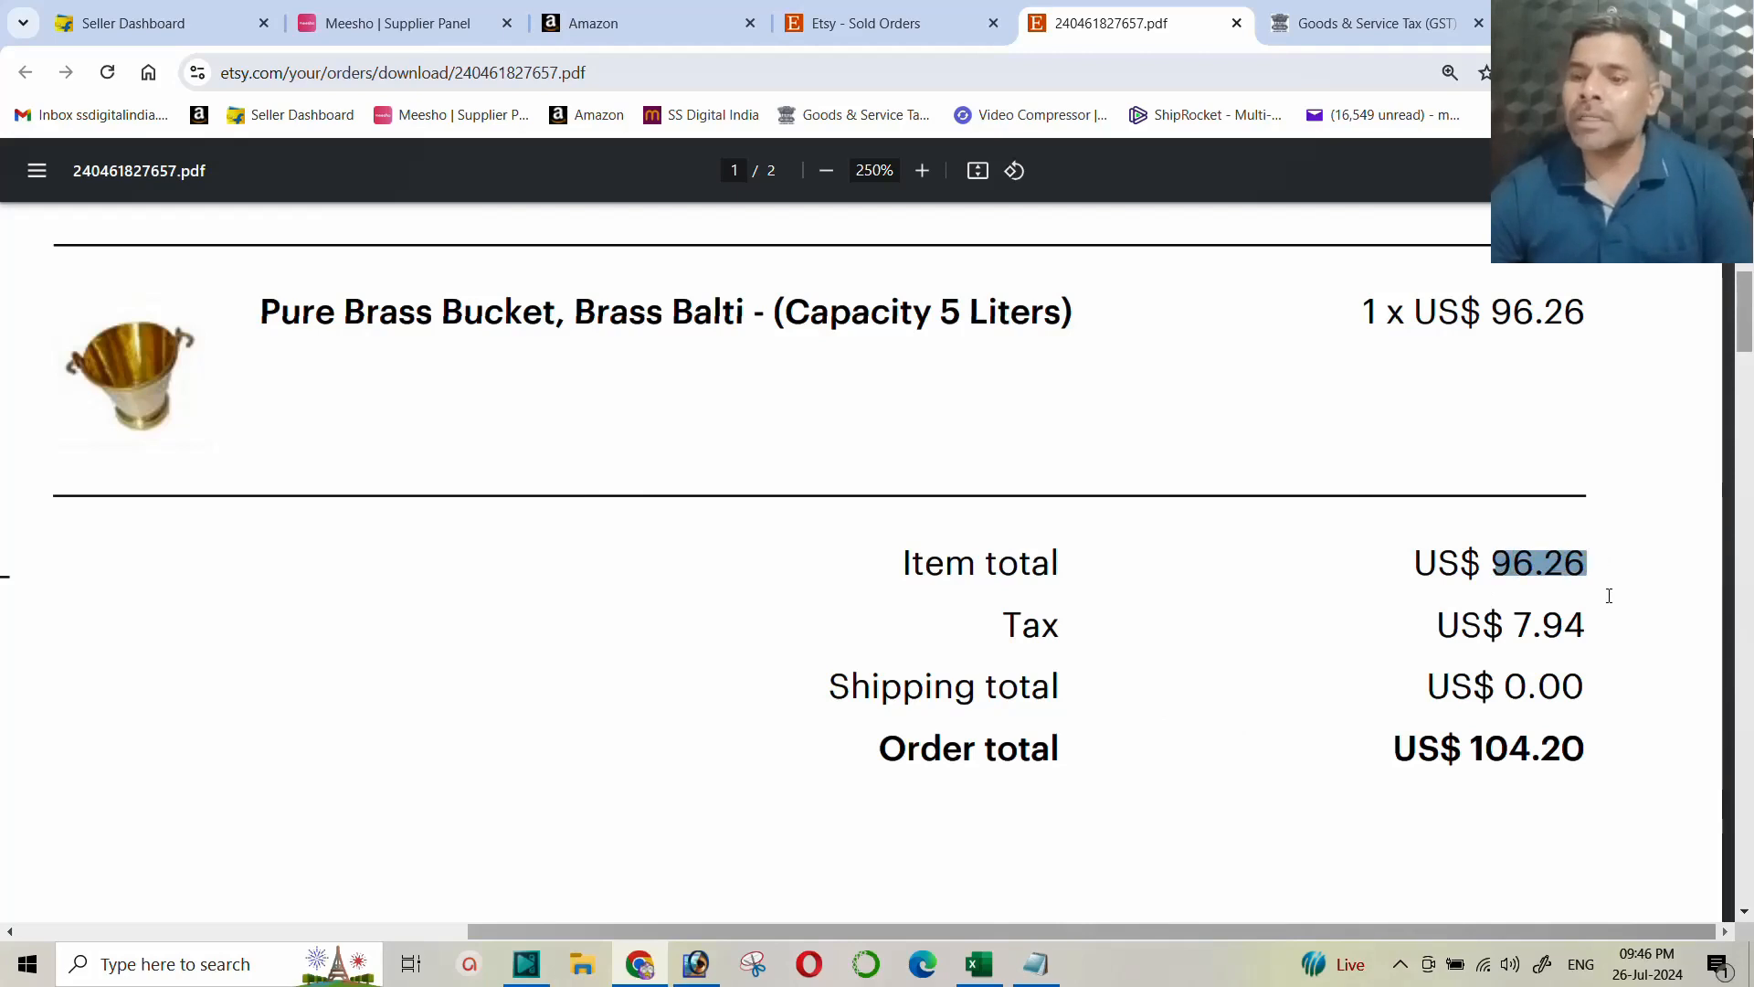
left_click_drag(1513, 624, 1590, 627)
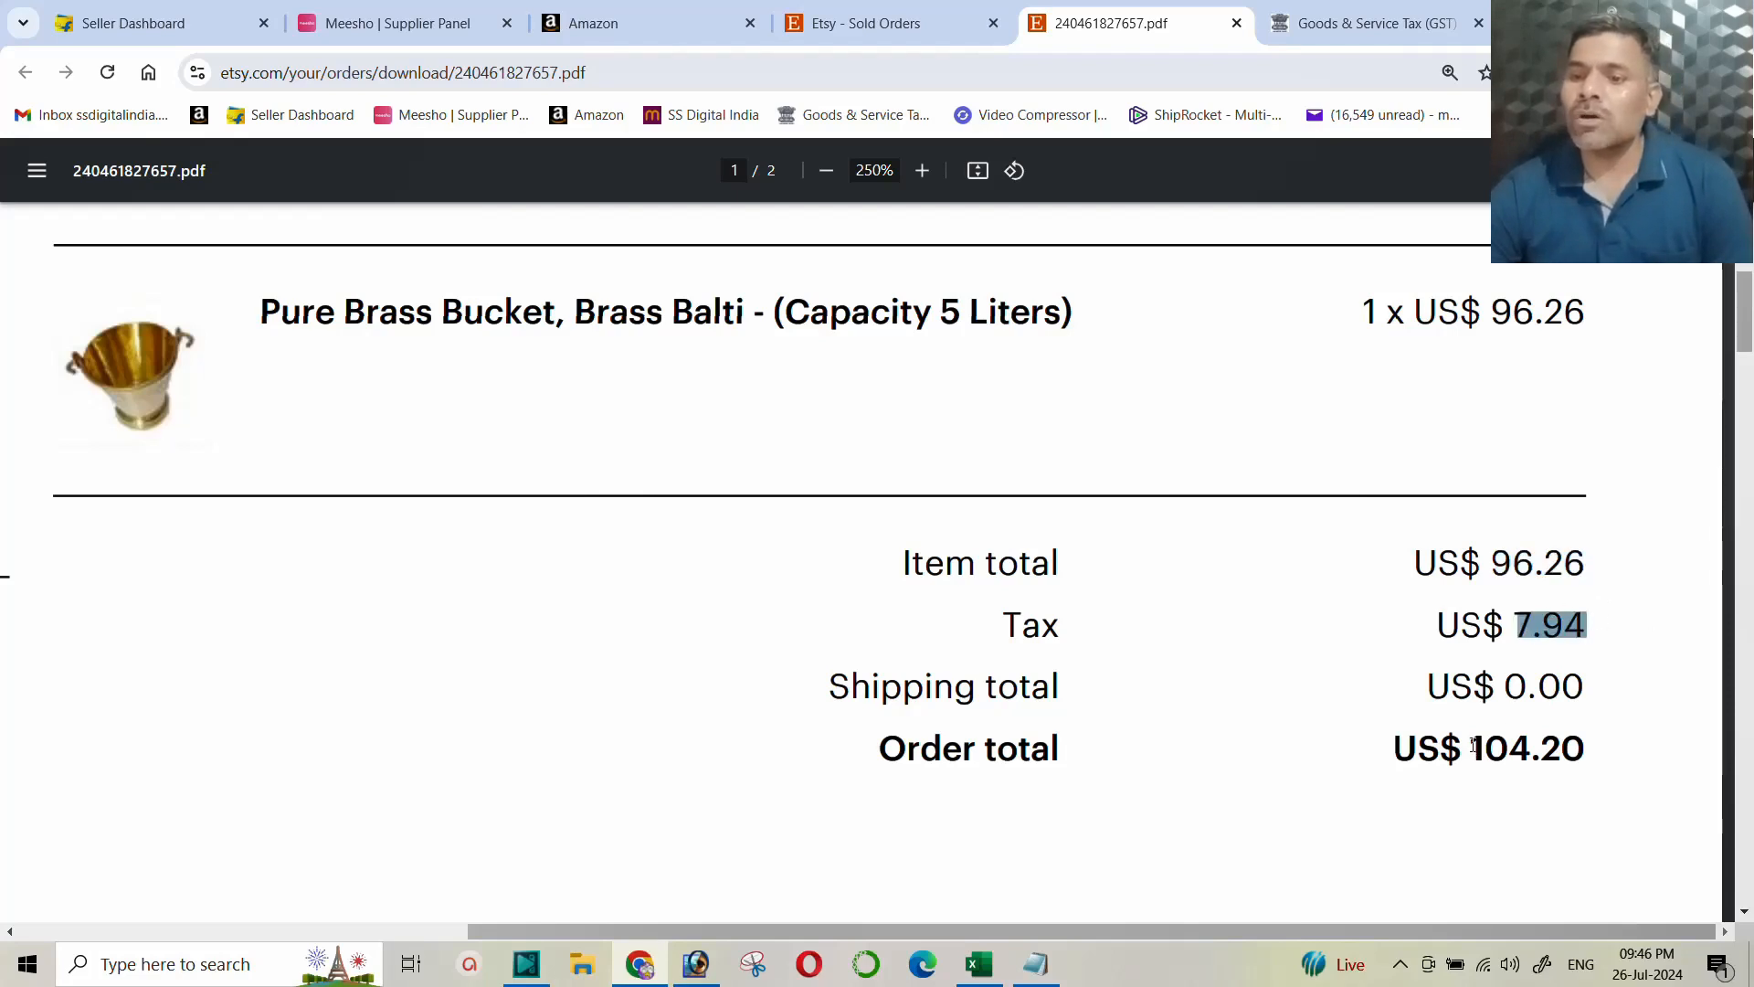
left_click_drag(1471, 749, 1587, 746)
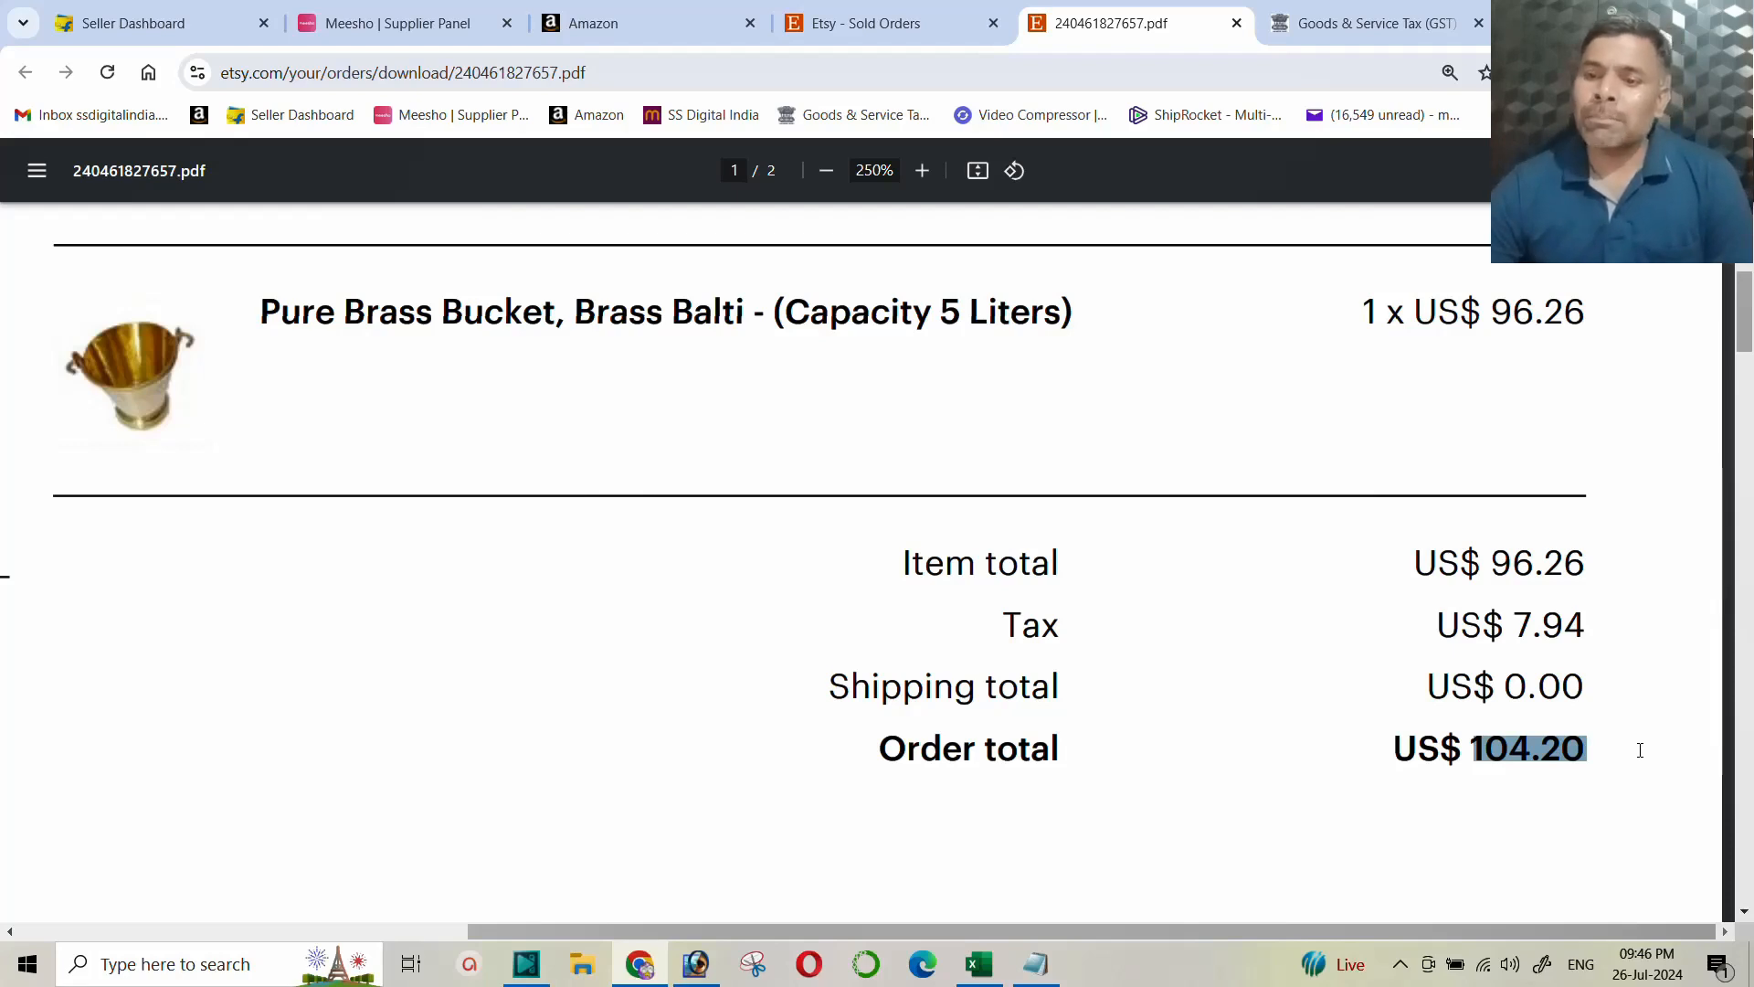
left_click_drag(1537, 750, 1518, 687)
left_click(1518, 687)
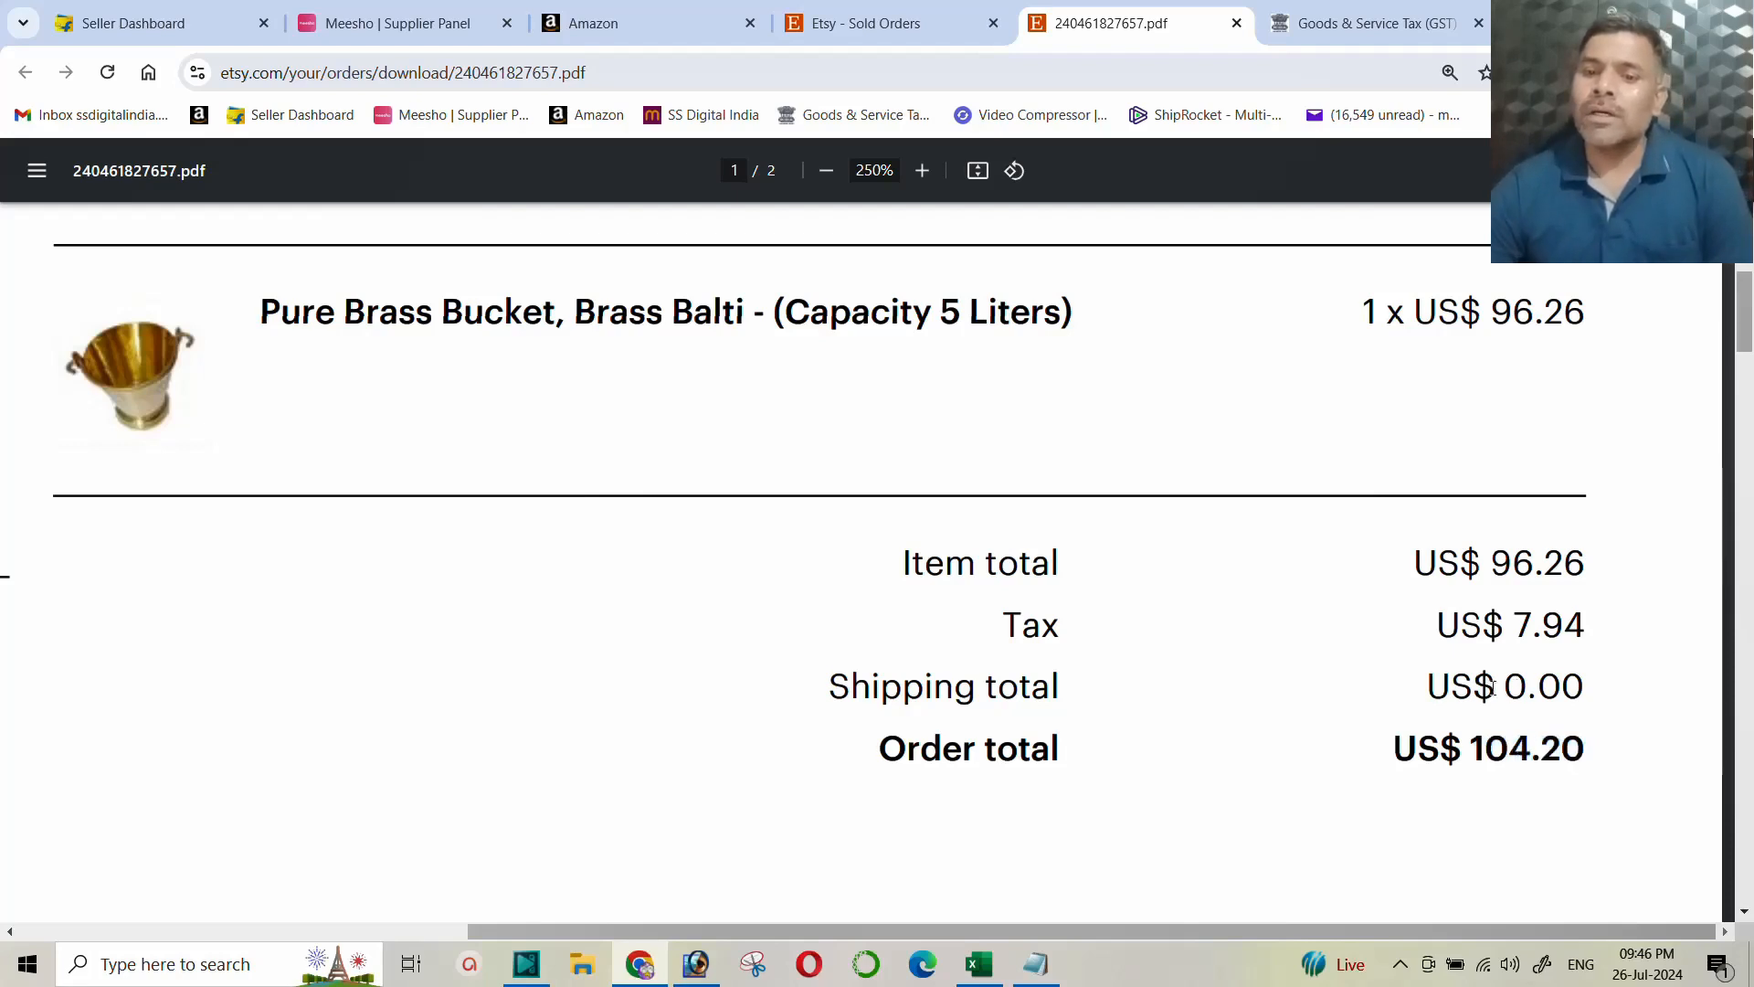
left_click_drag(1003, 625, 1202, 658)
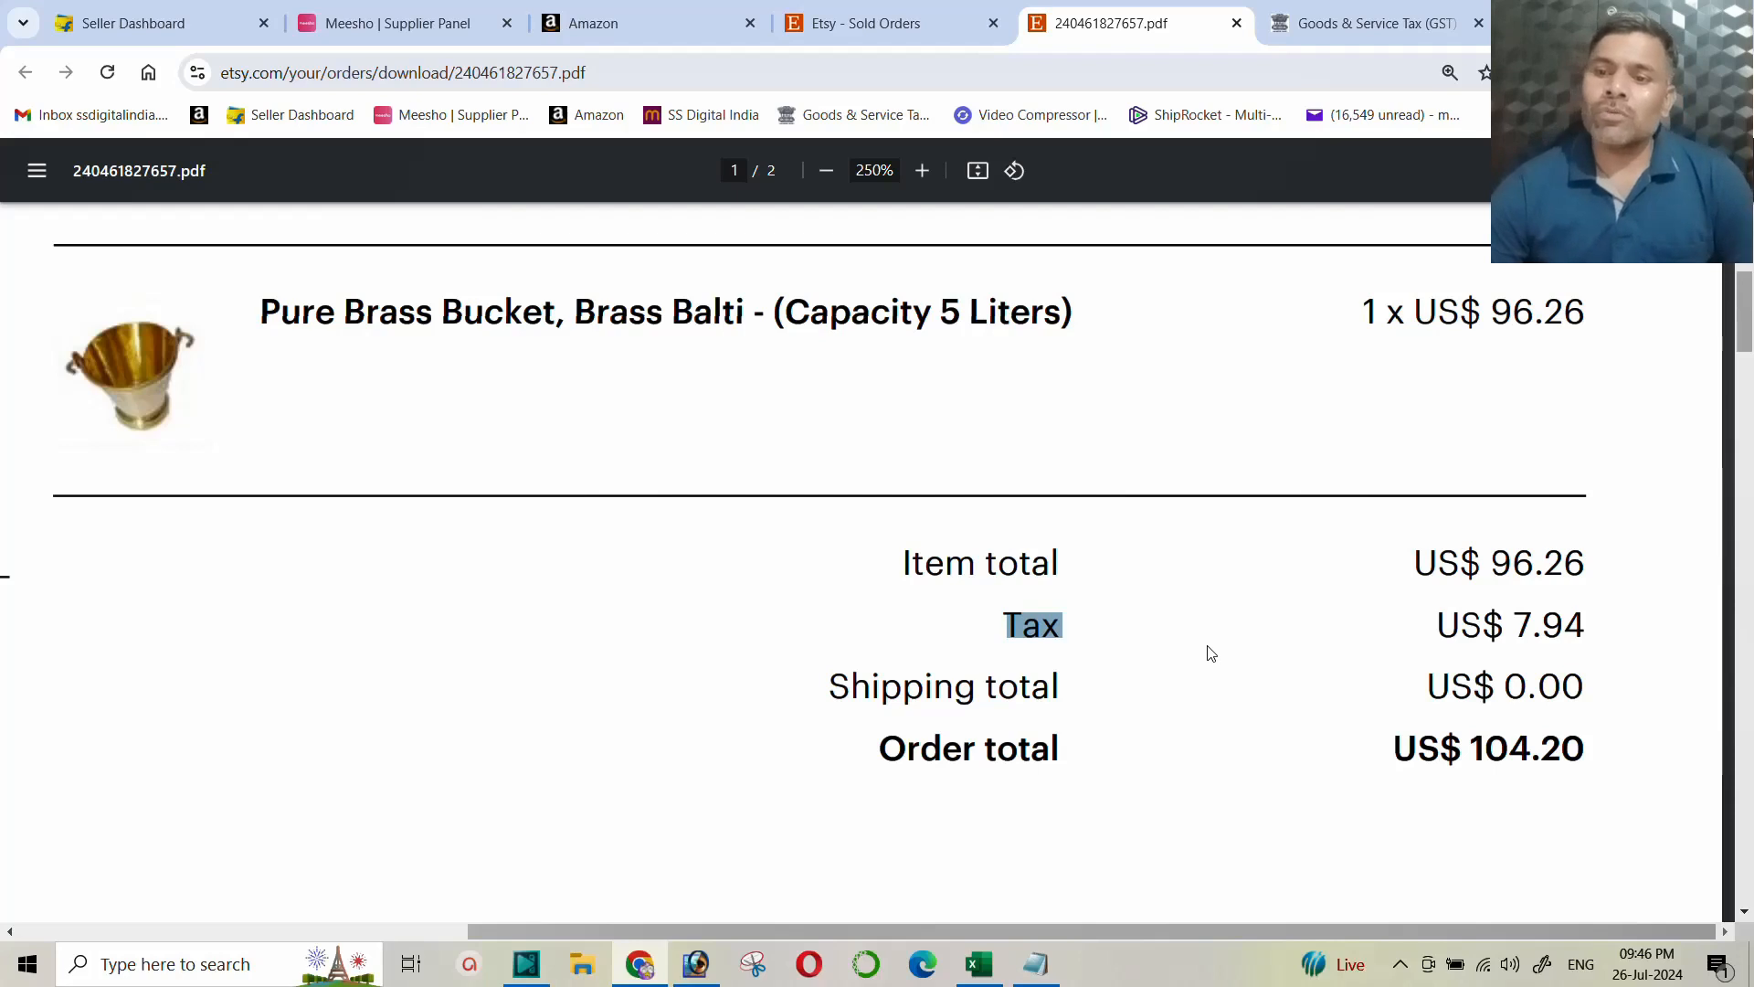
left_click(1469, 612)
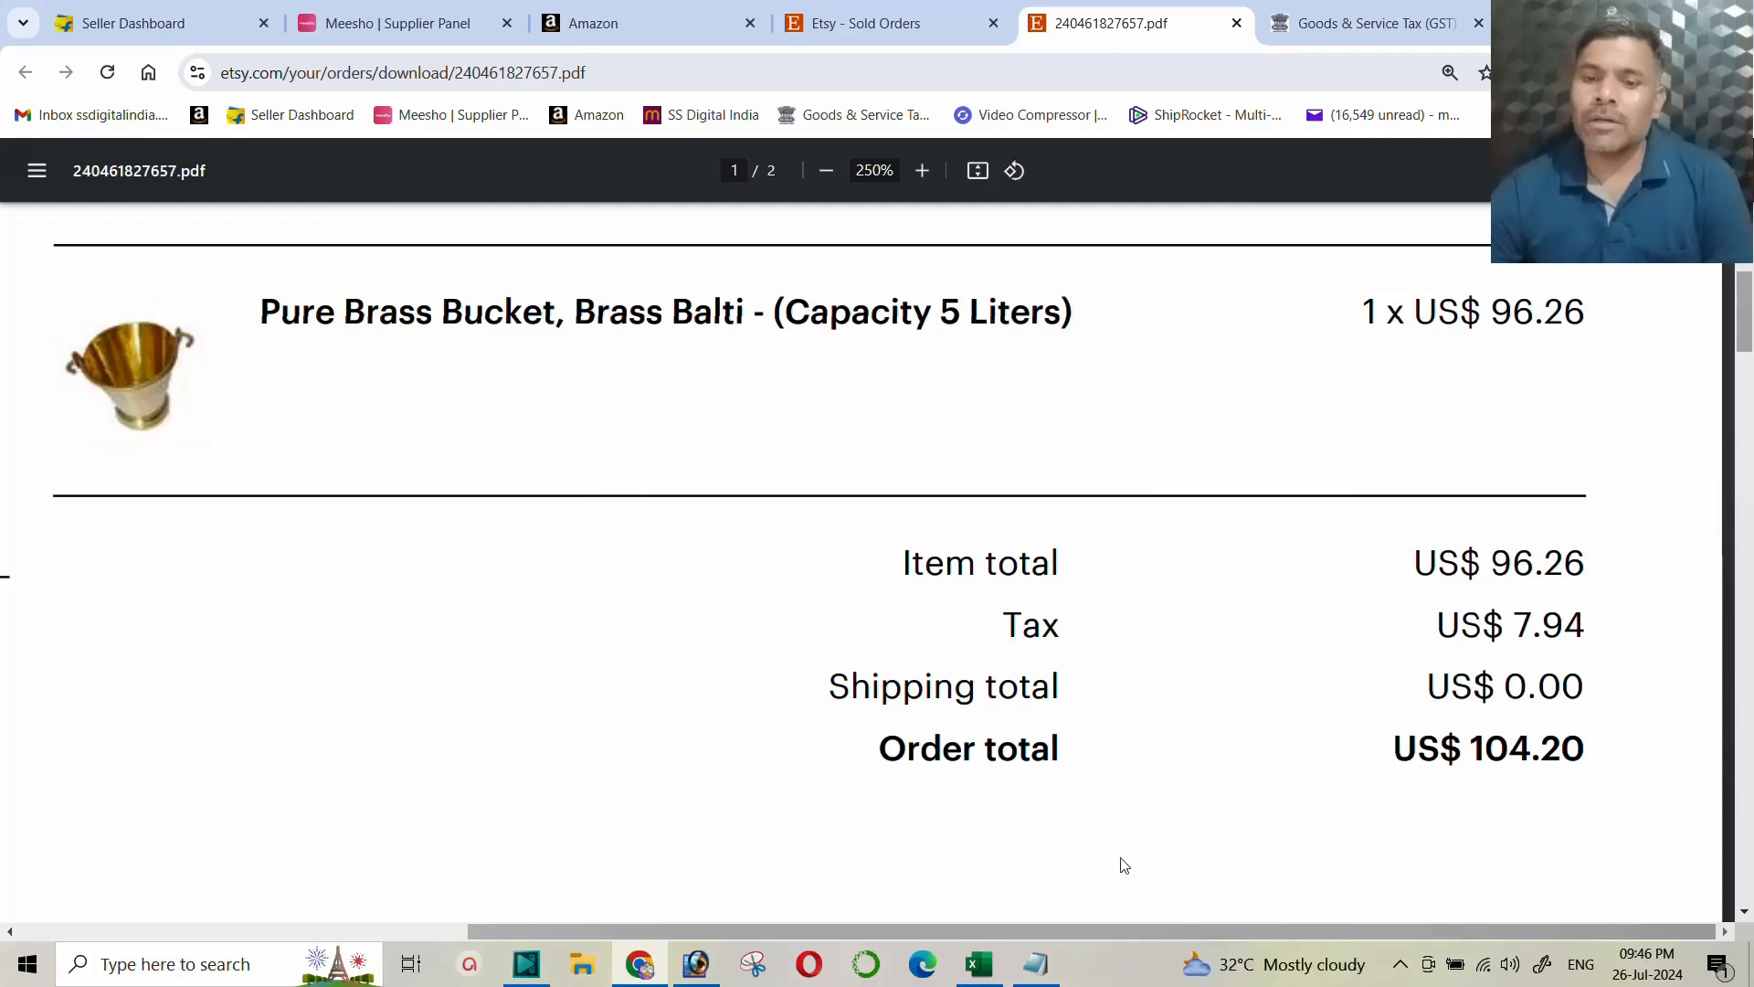
Step: Switch to the Excel workbook and examine the Tax Invoice's heading, product price, GST 12% and total amount
left_click(977, 964)
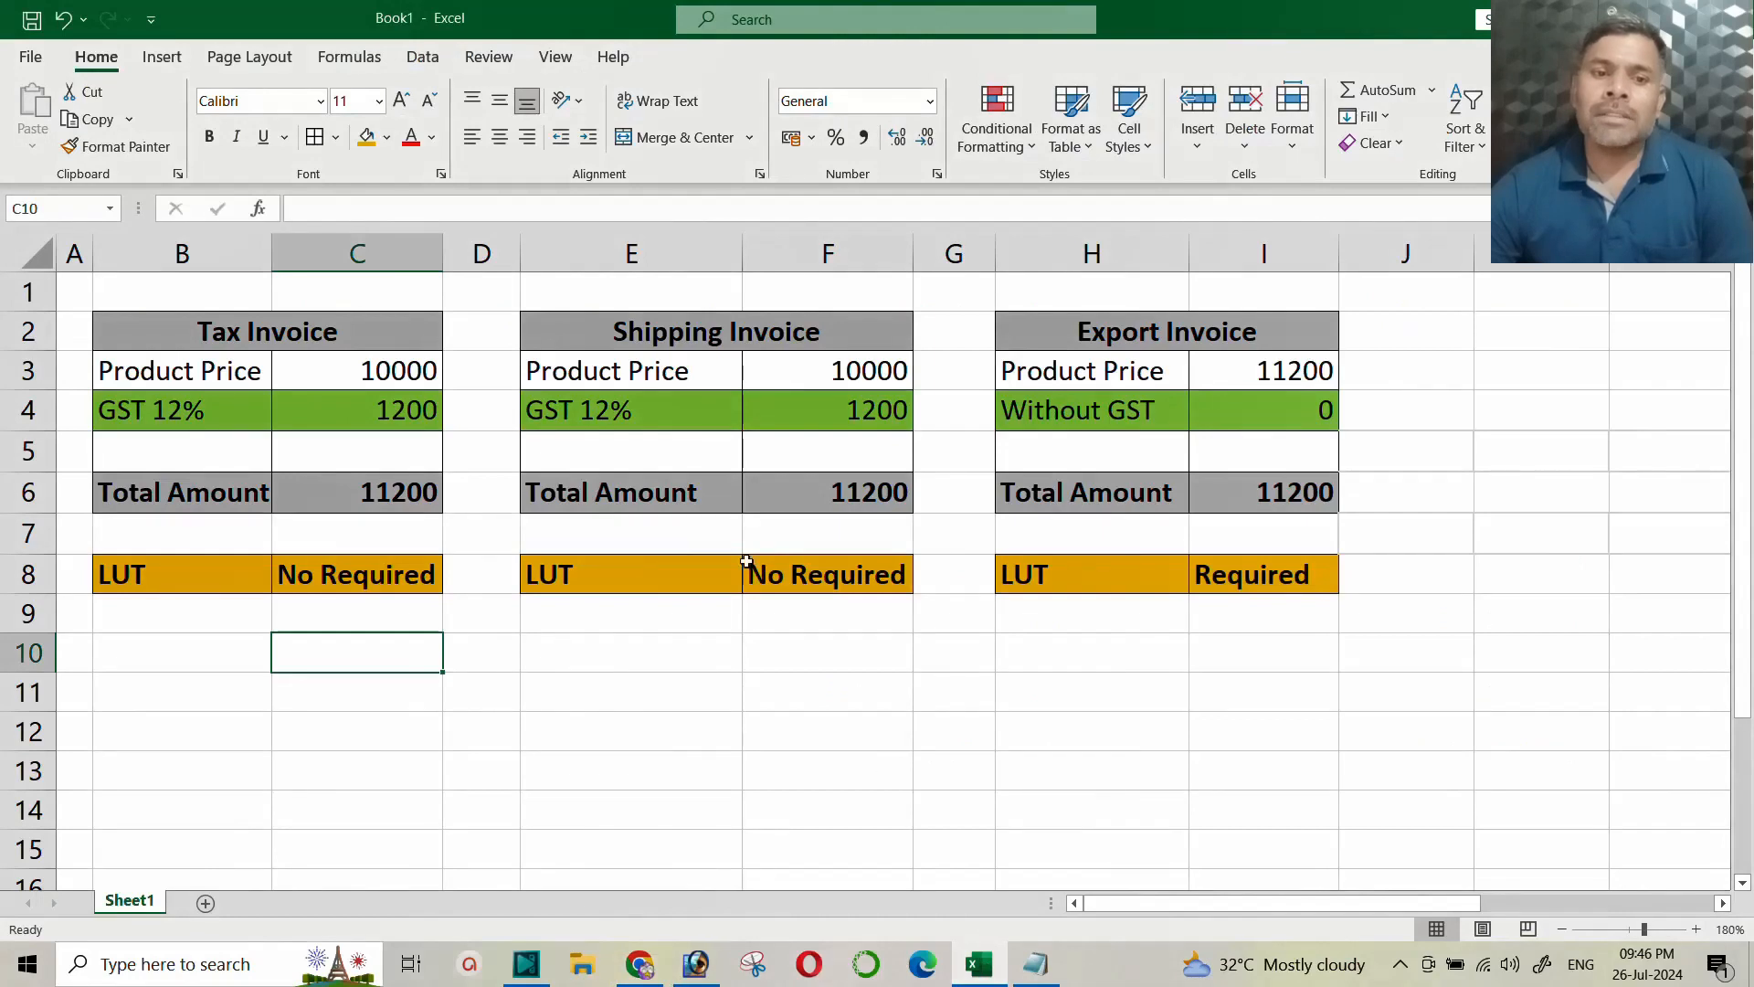
left_click_drag(188, 324, 418, 520)
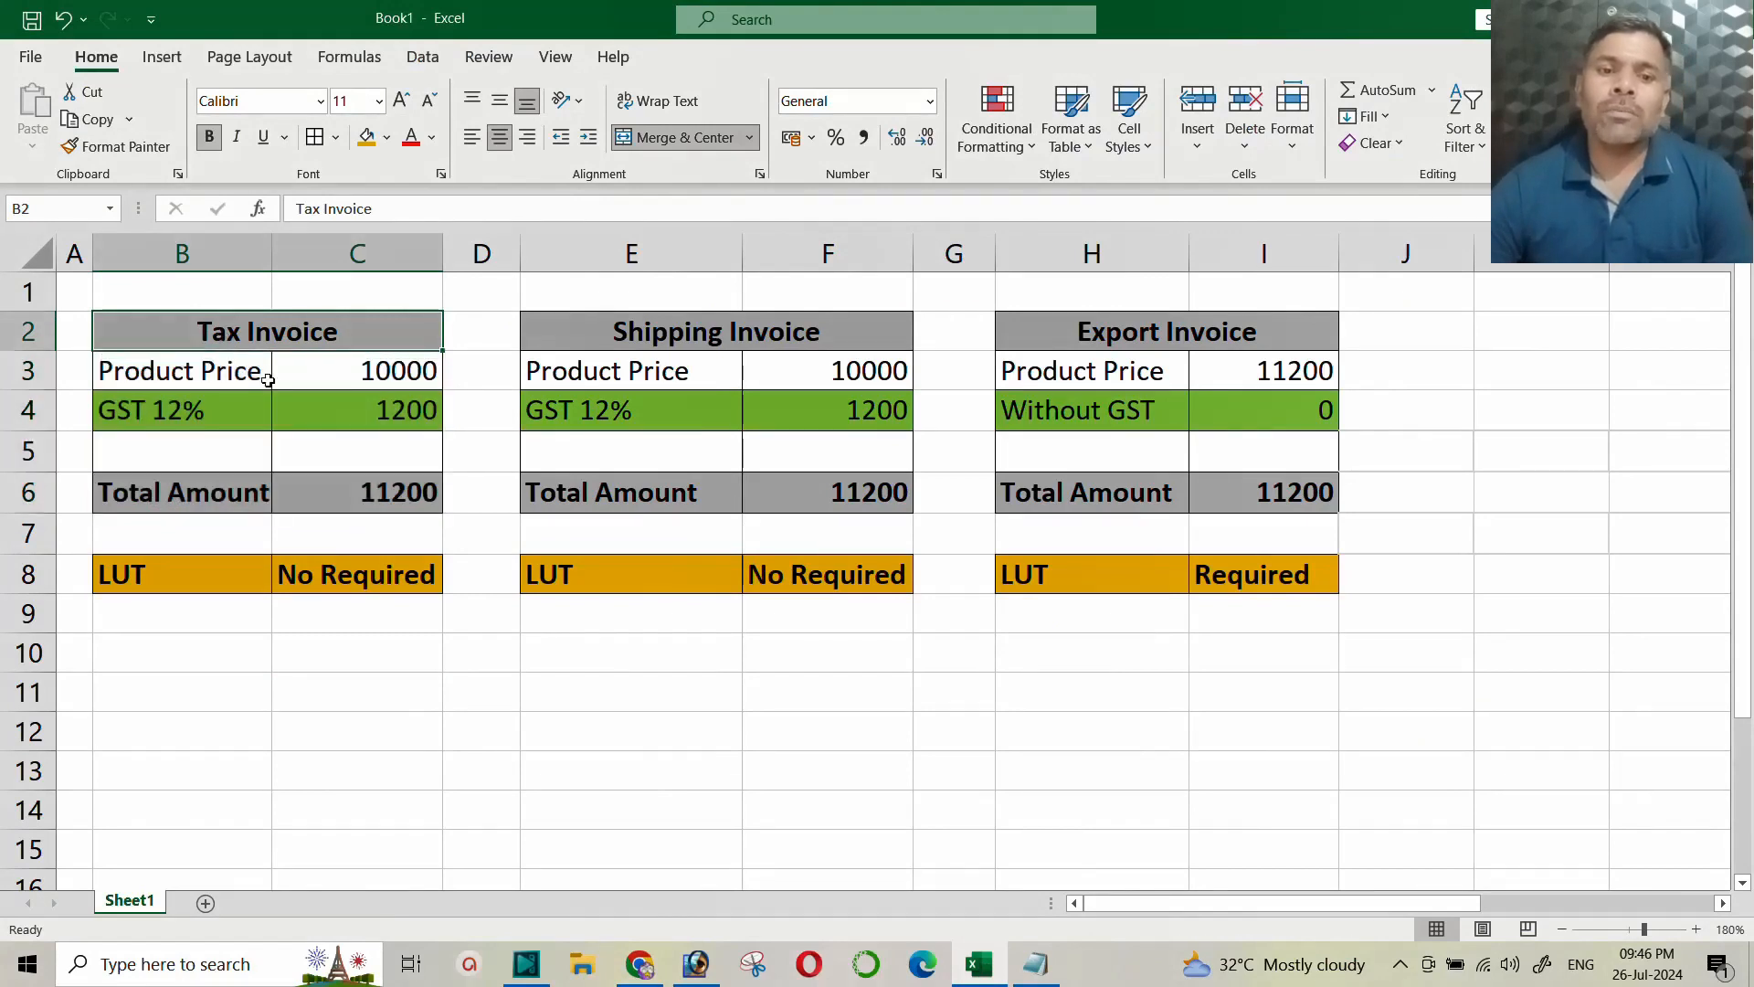
left_click(226, 340)
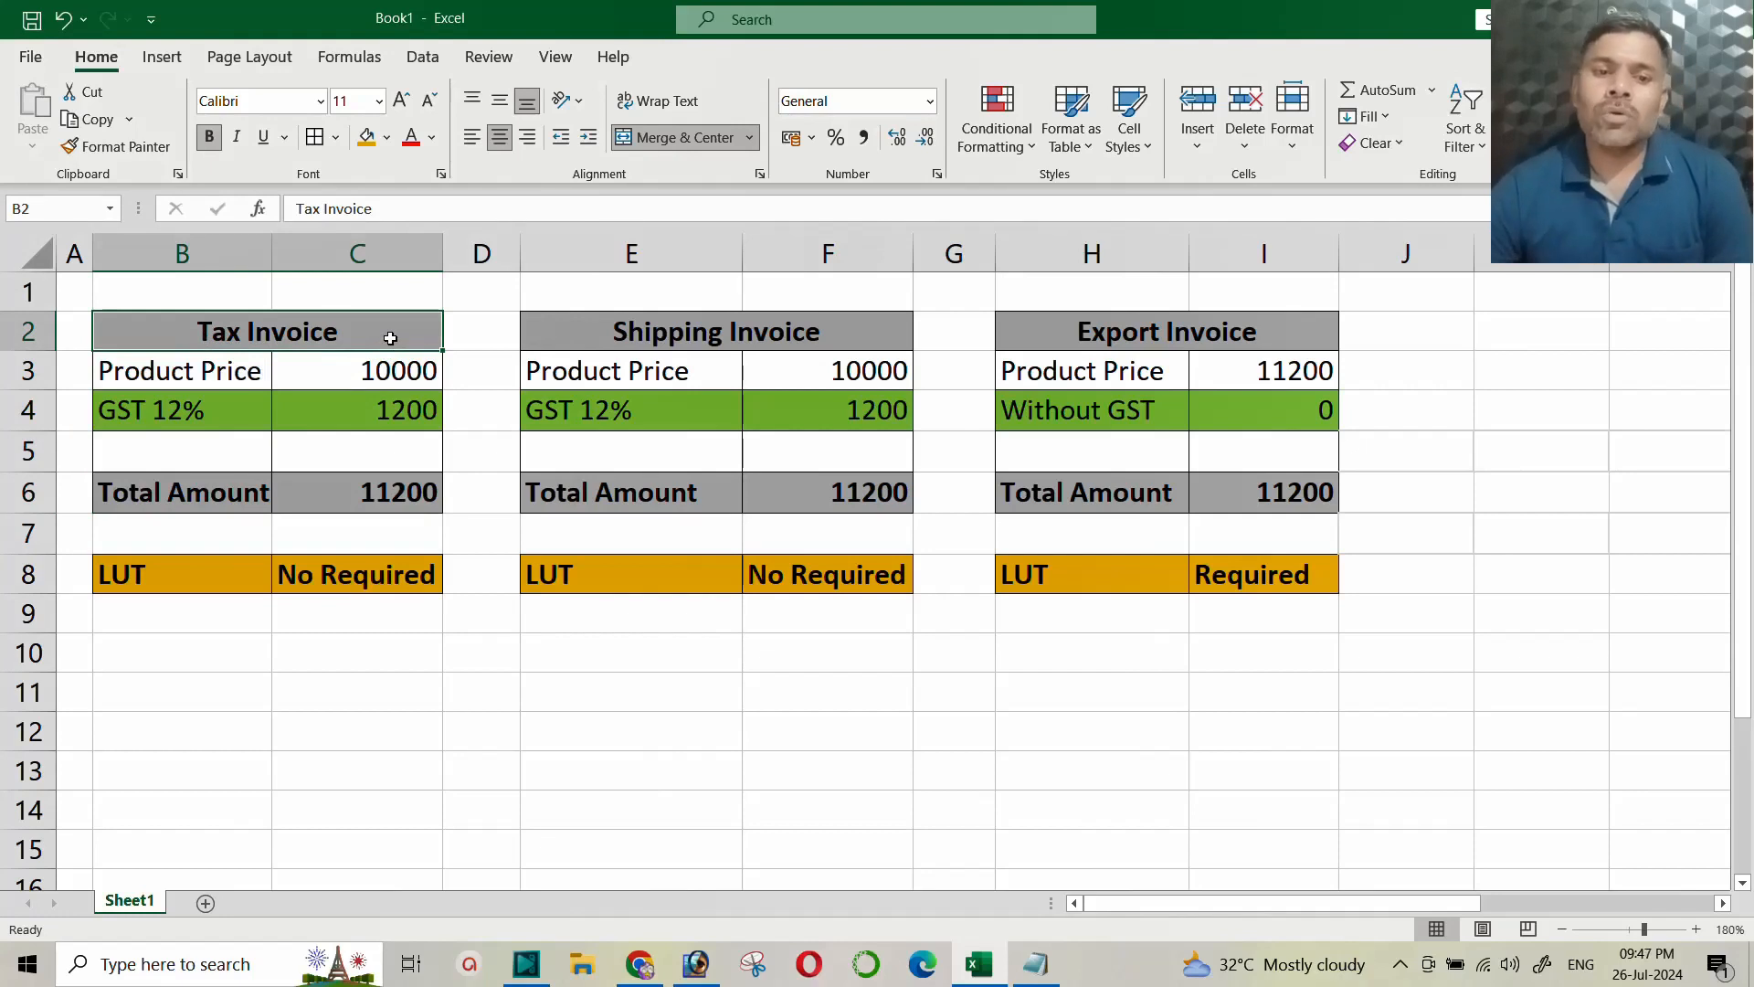
left_click_drag(193, 375, 324, 363)
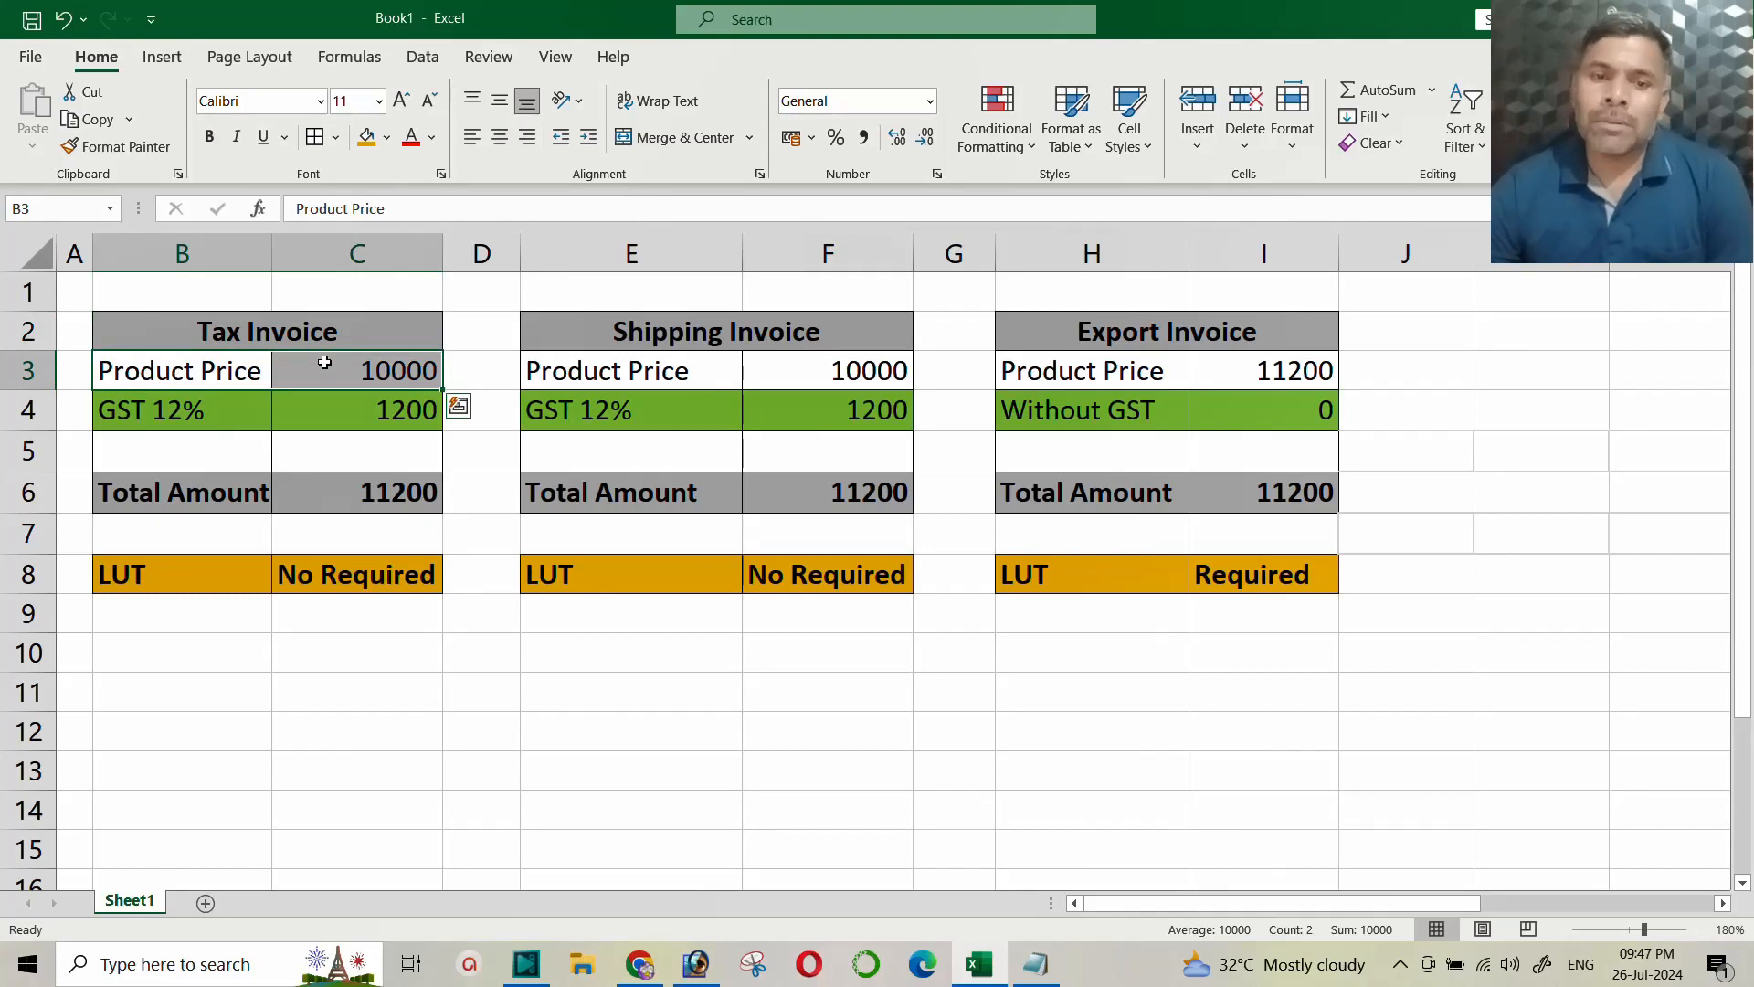
left_click(355, 374)
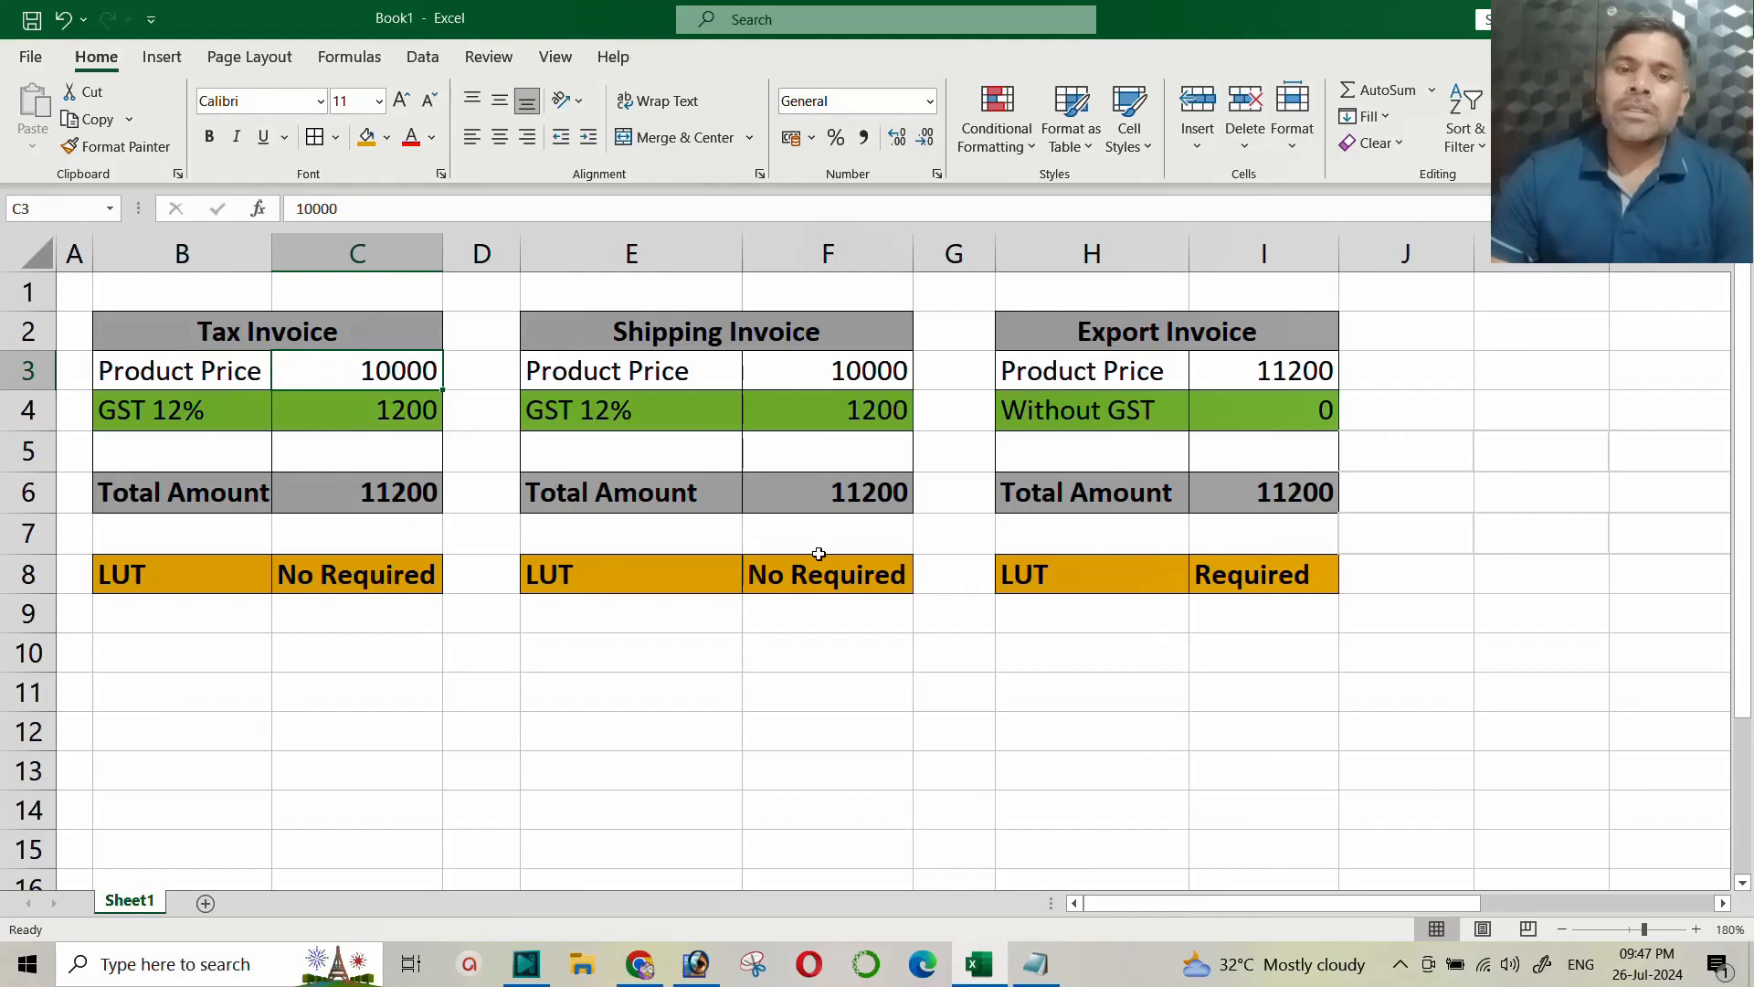
key("Down")
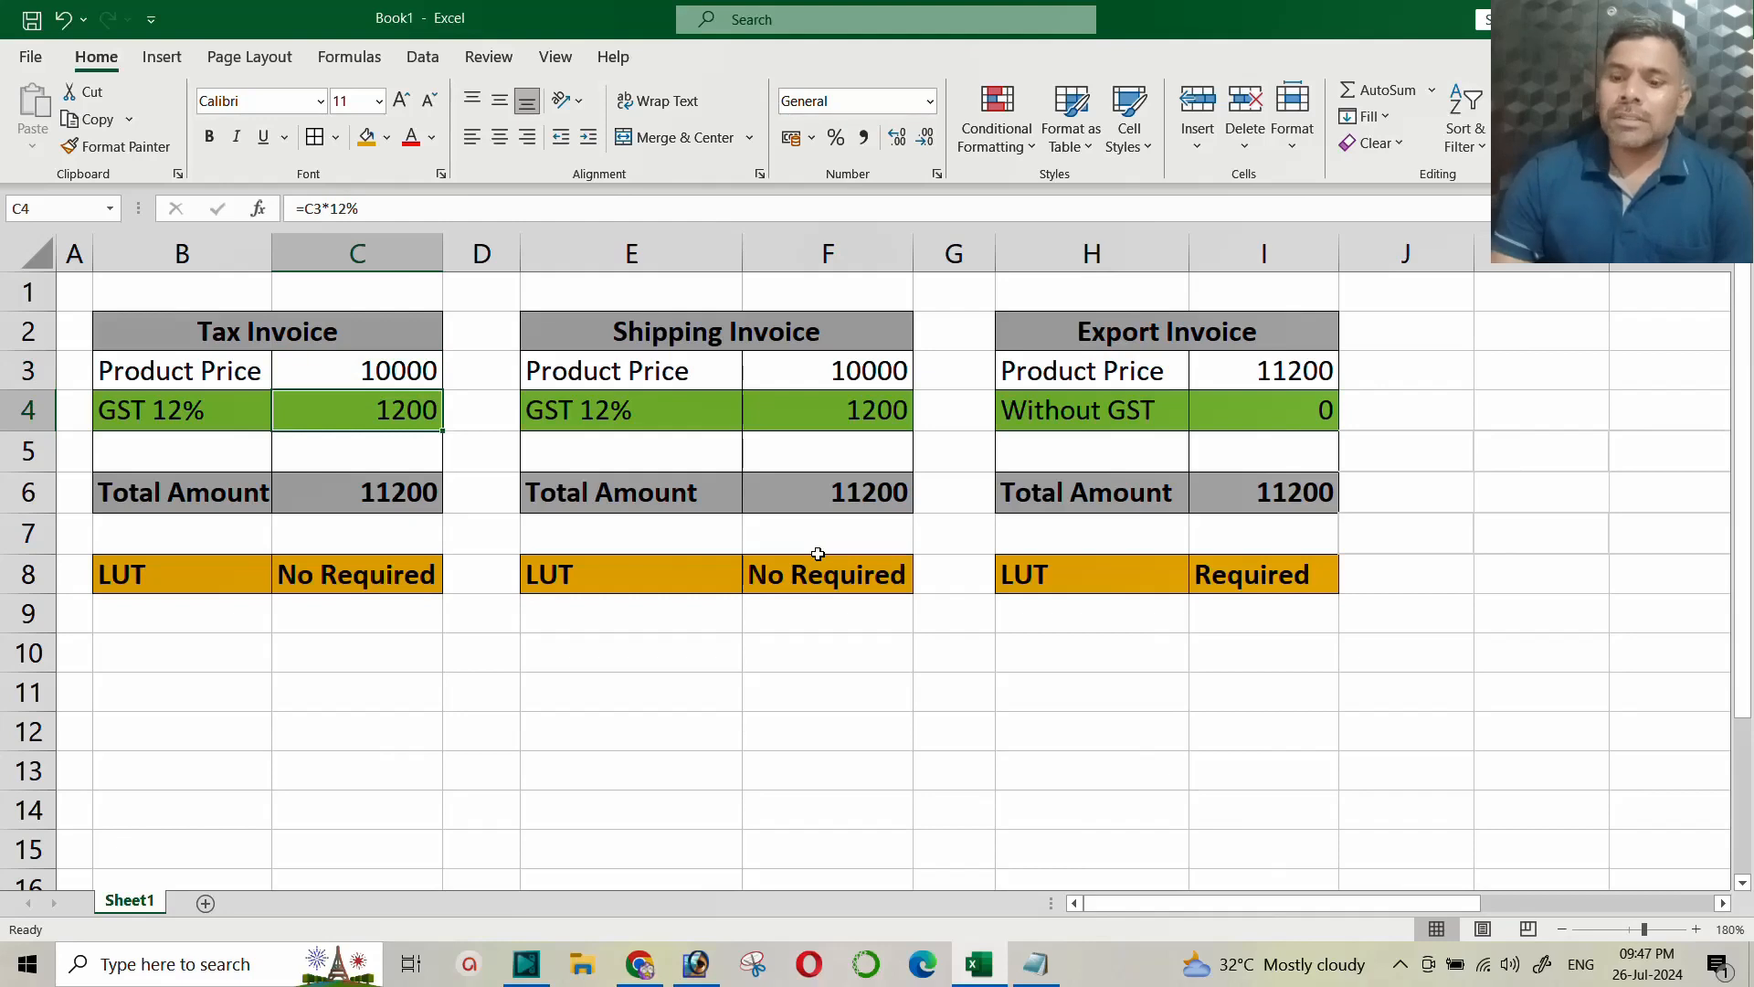
key("Down")
key("Down")
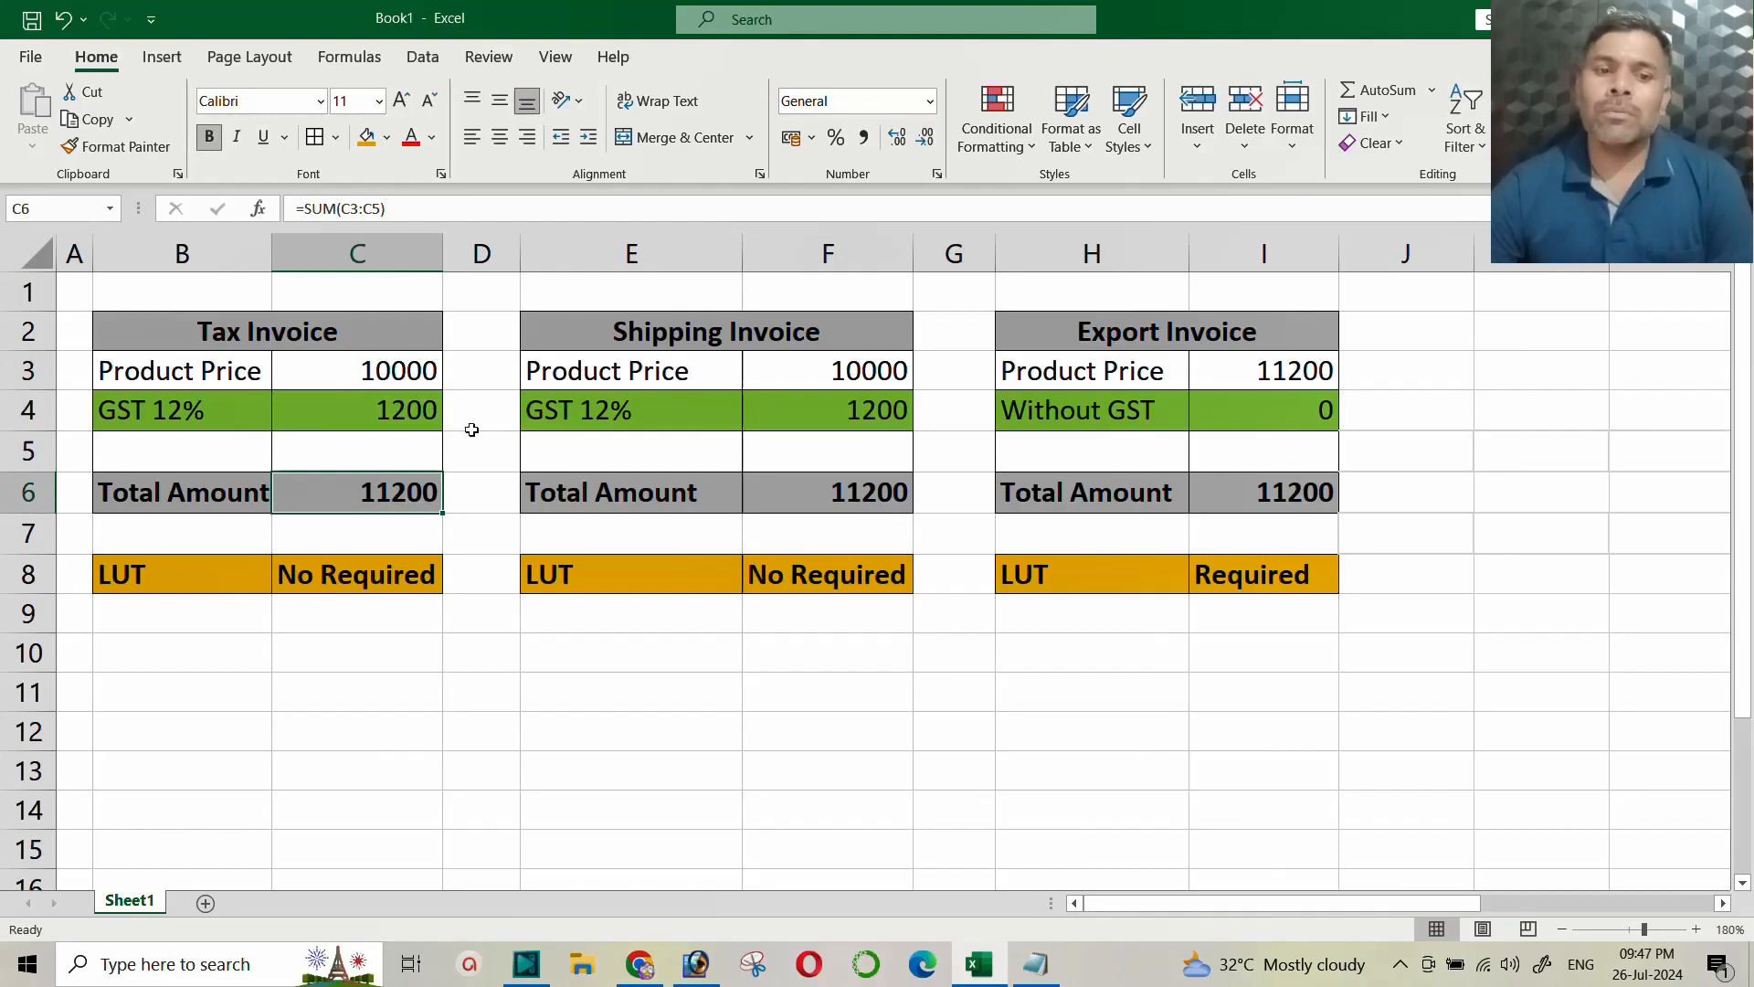
left_click_drag(166, 494, 348, 491)
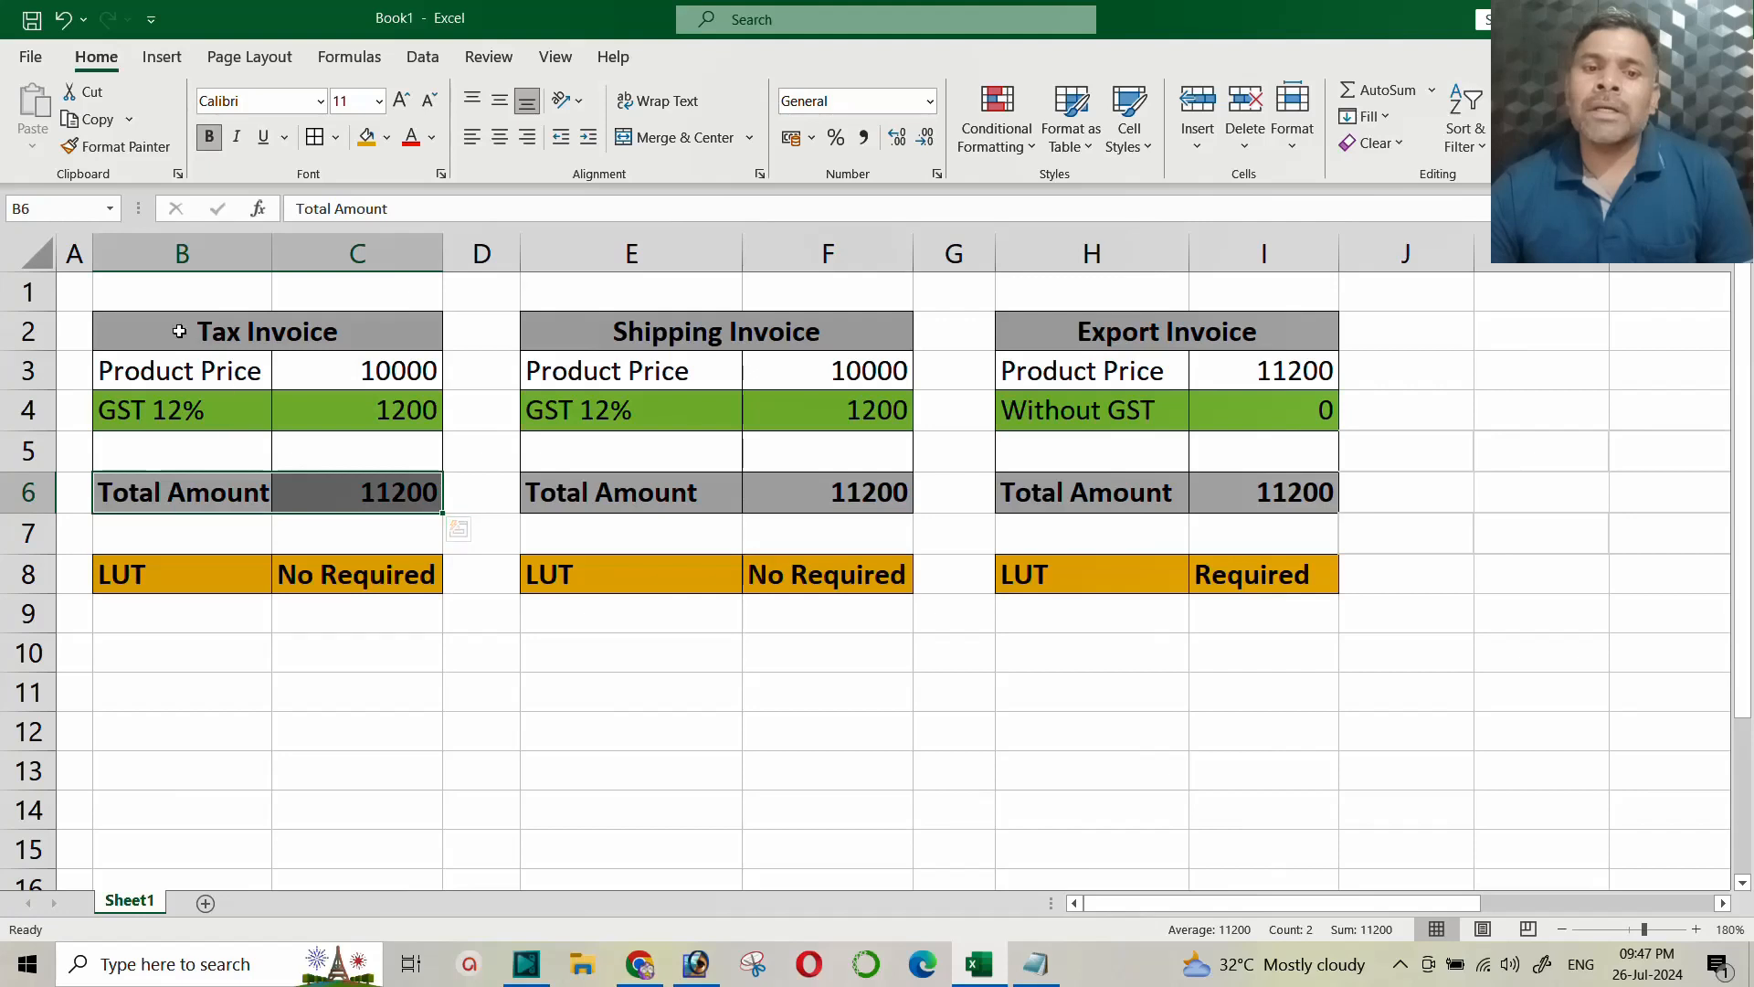
Step: Select the whole Tax Invoice block B2:C6 and review its GST 12% row and total amount
left_click_drag(180, 329, 357, 477)
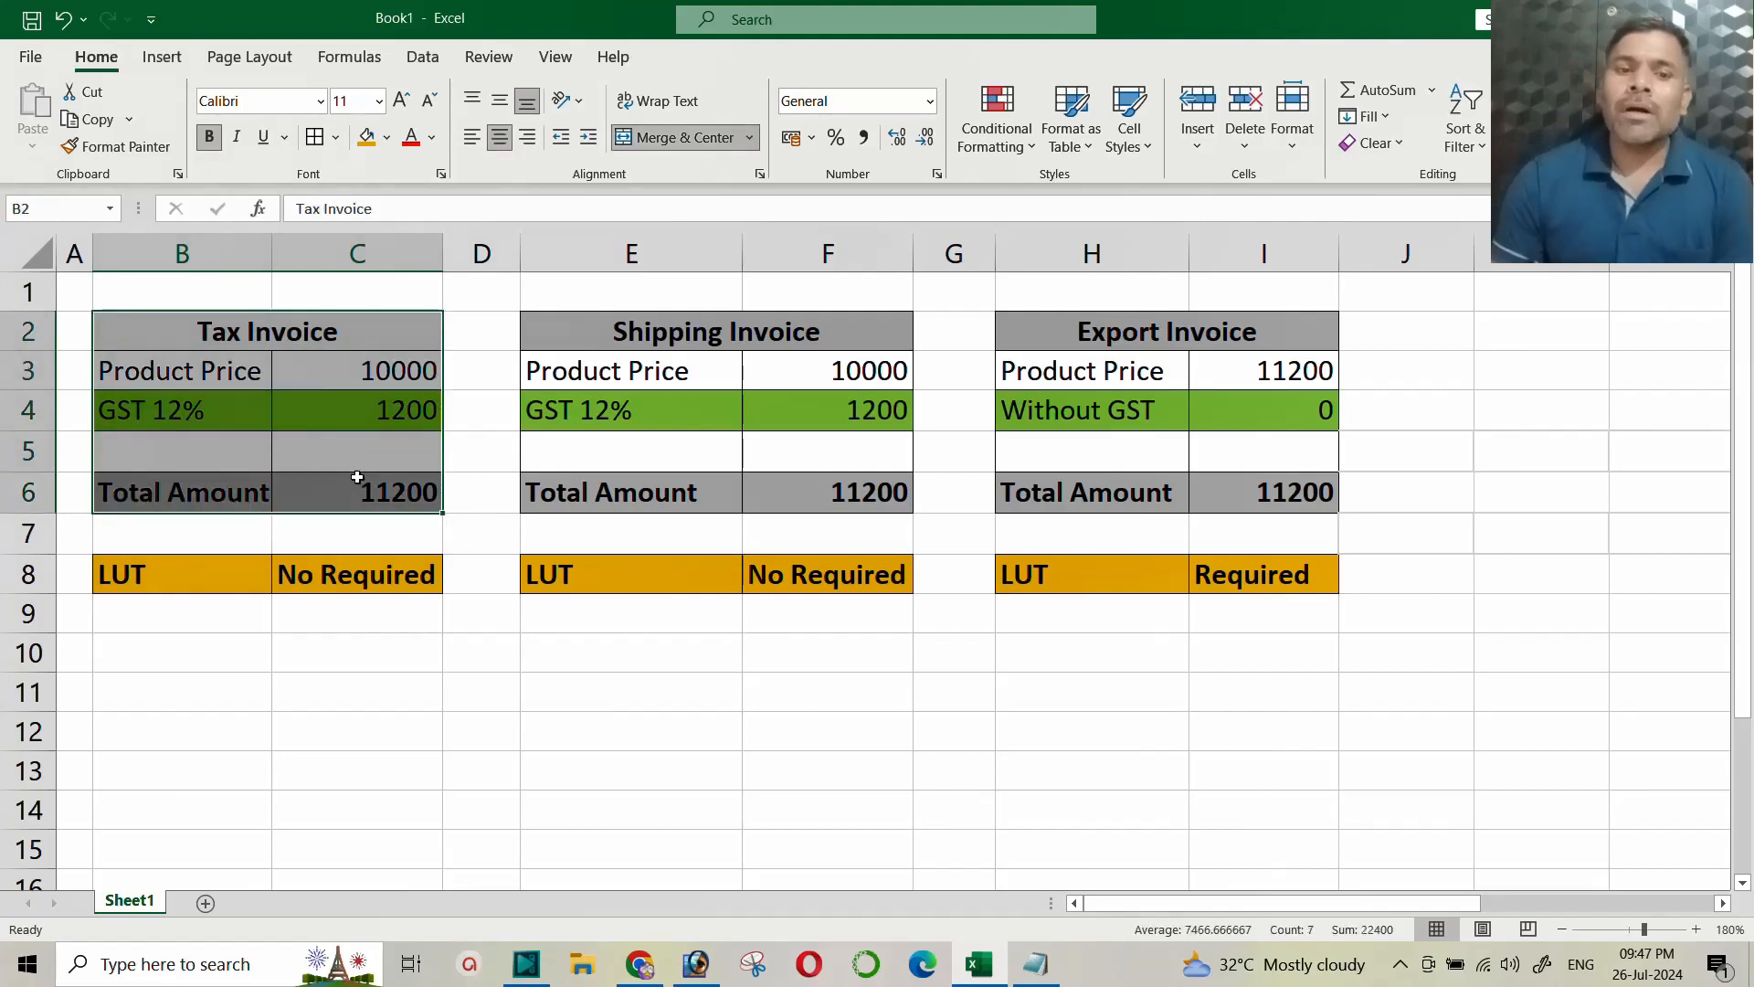
left_click(183, 344)
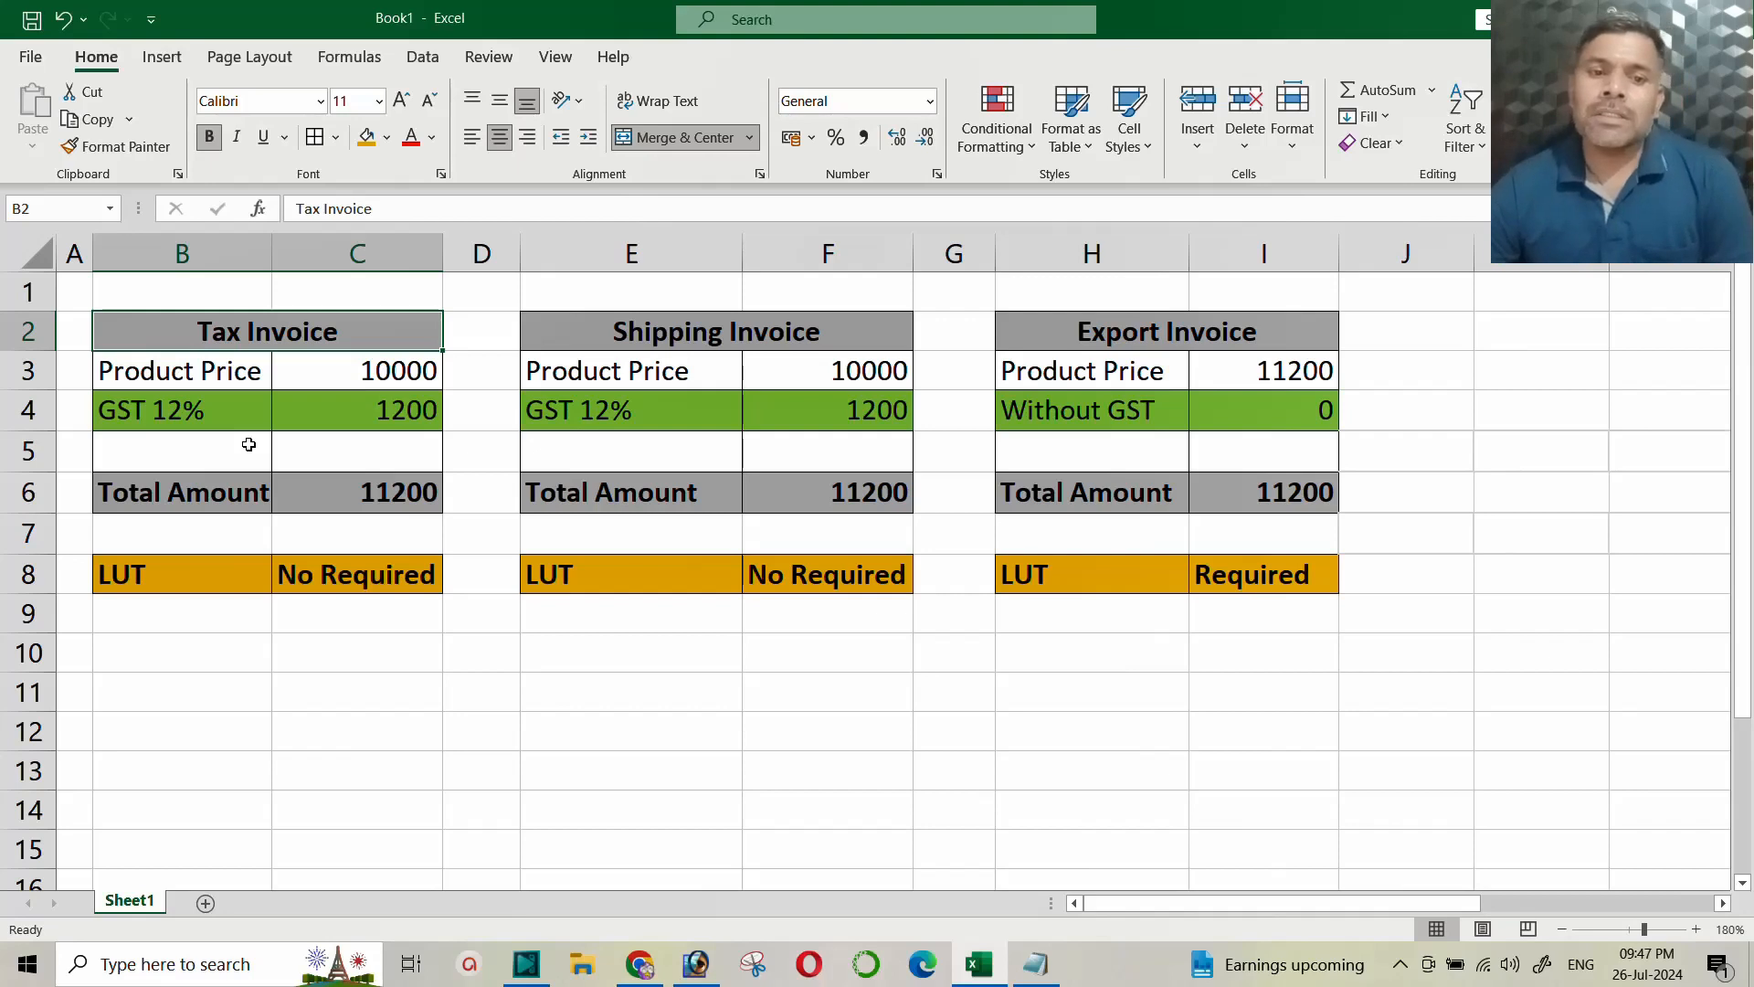
left_click_drag(140, 419, 380, 418)
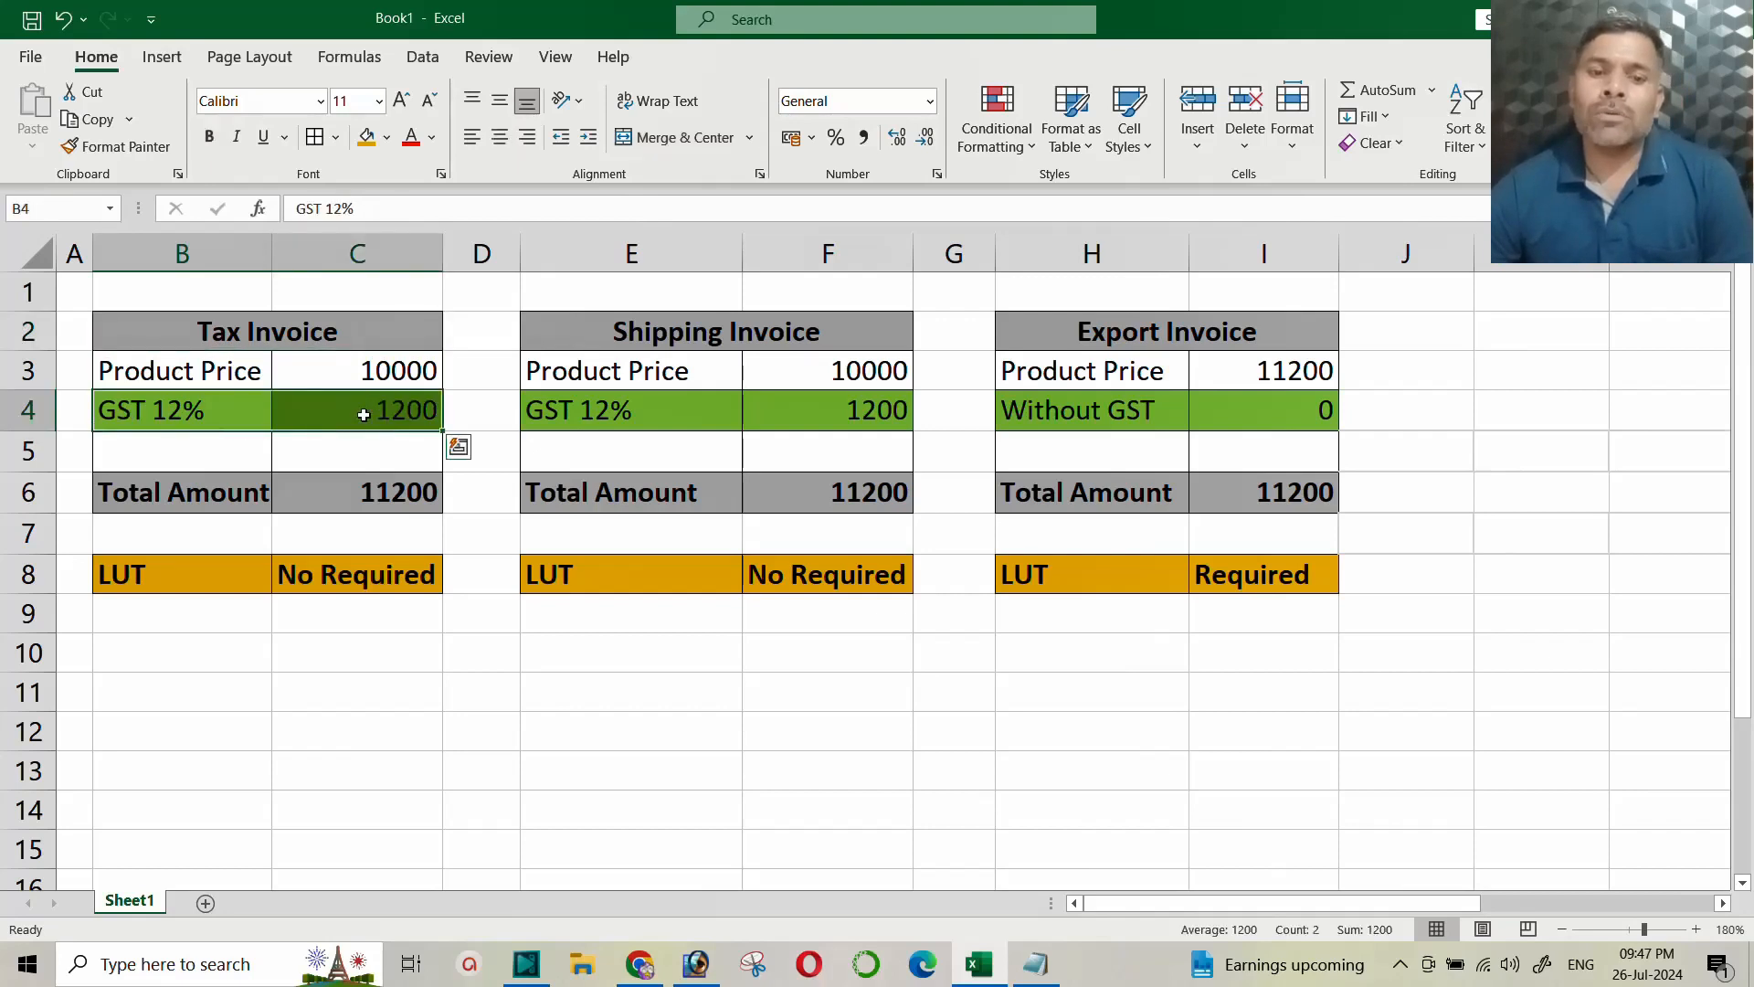
left_click(378, 501)
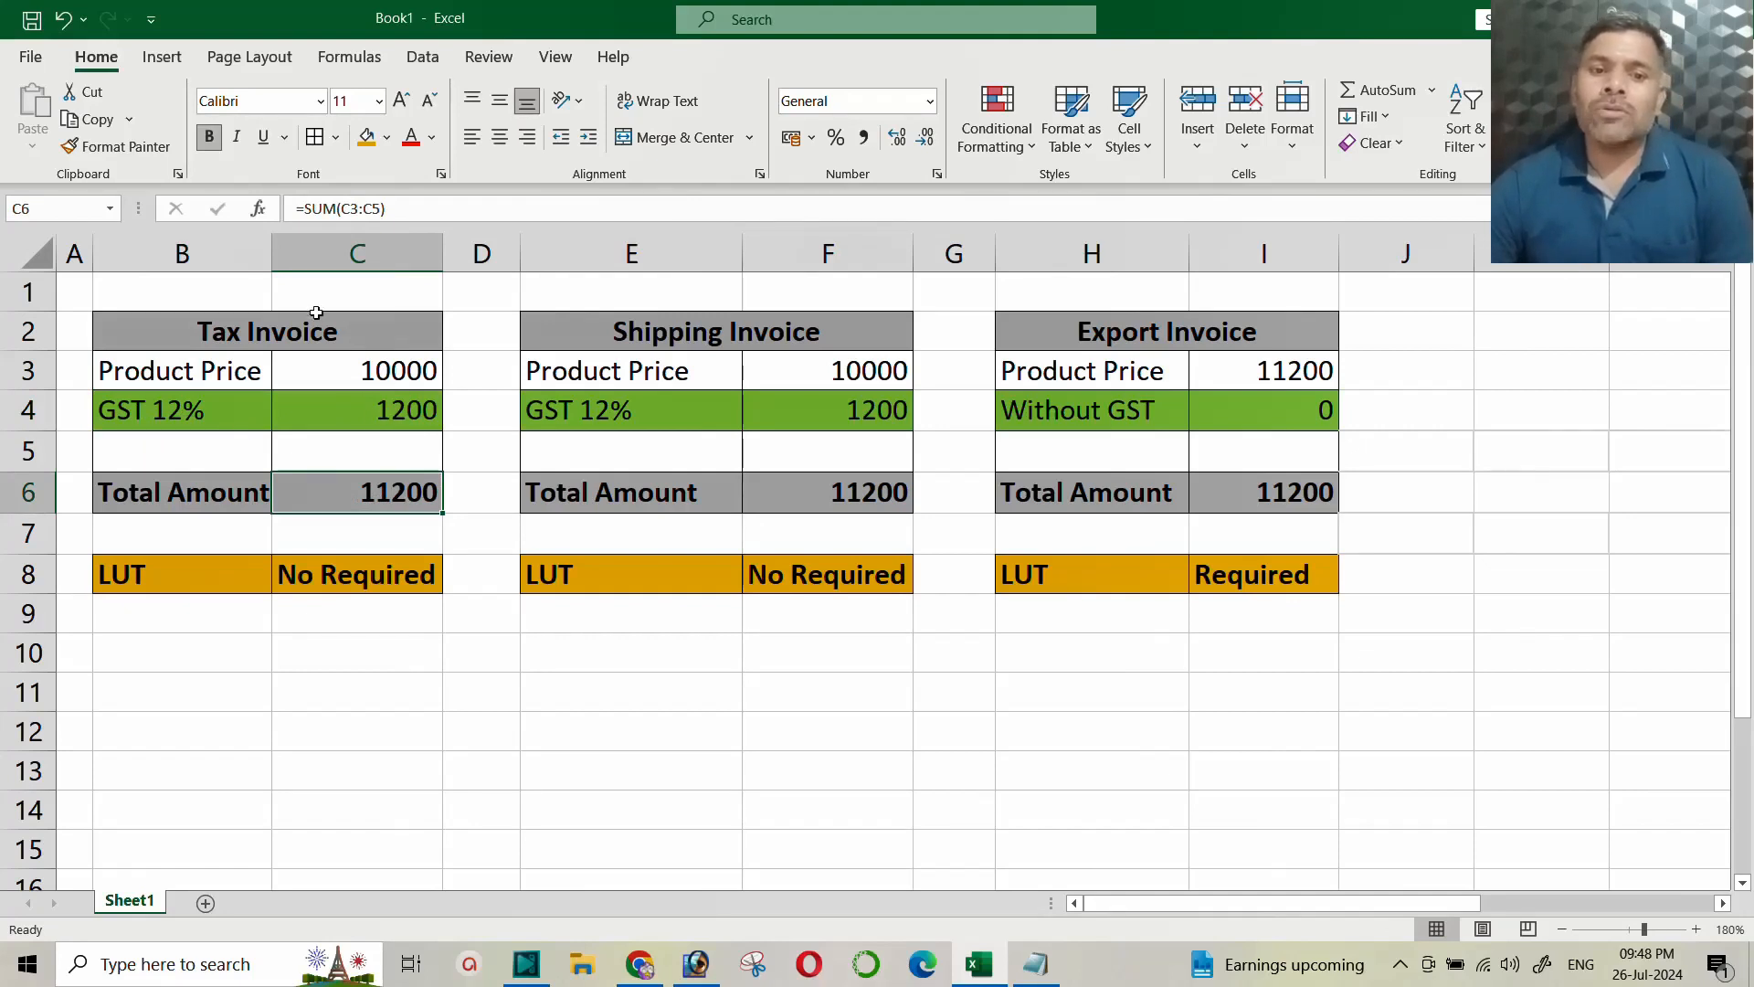
left_click_drag(263, 325, 340, 488)
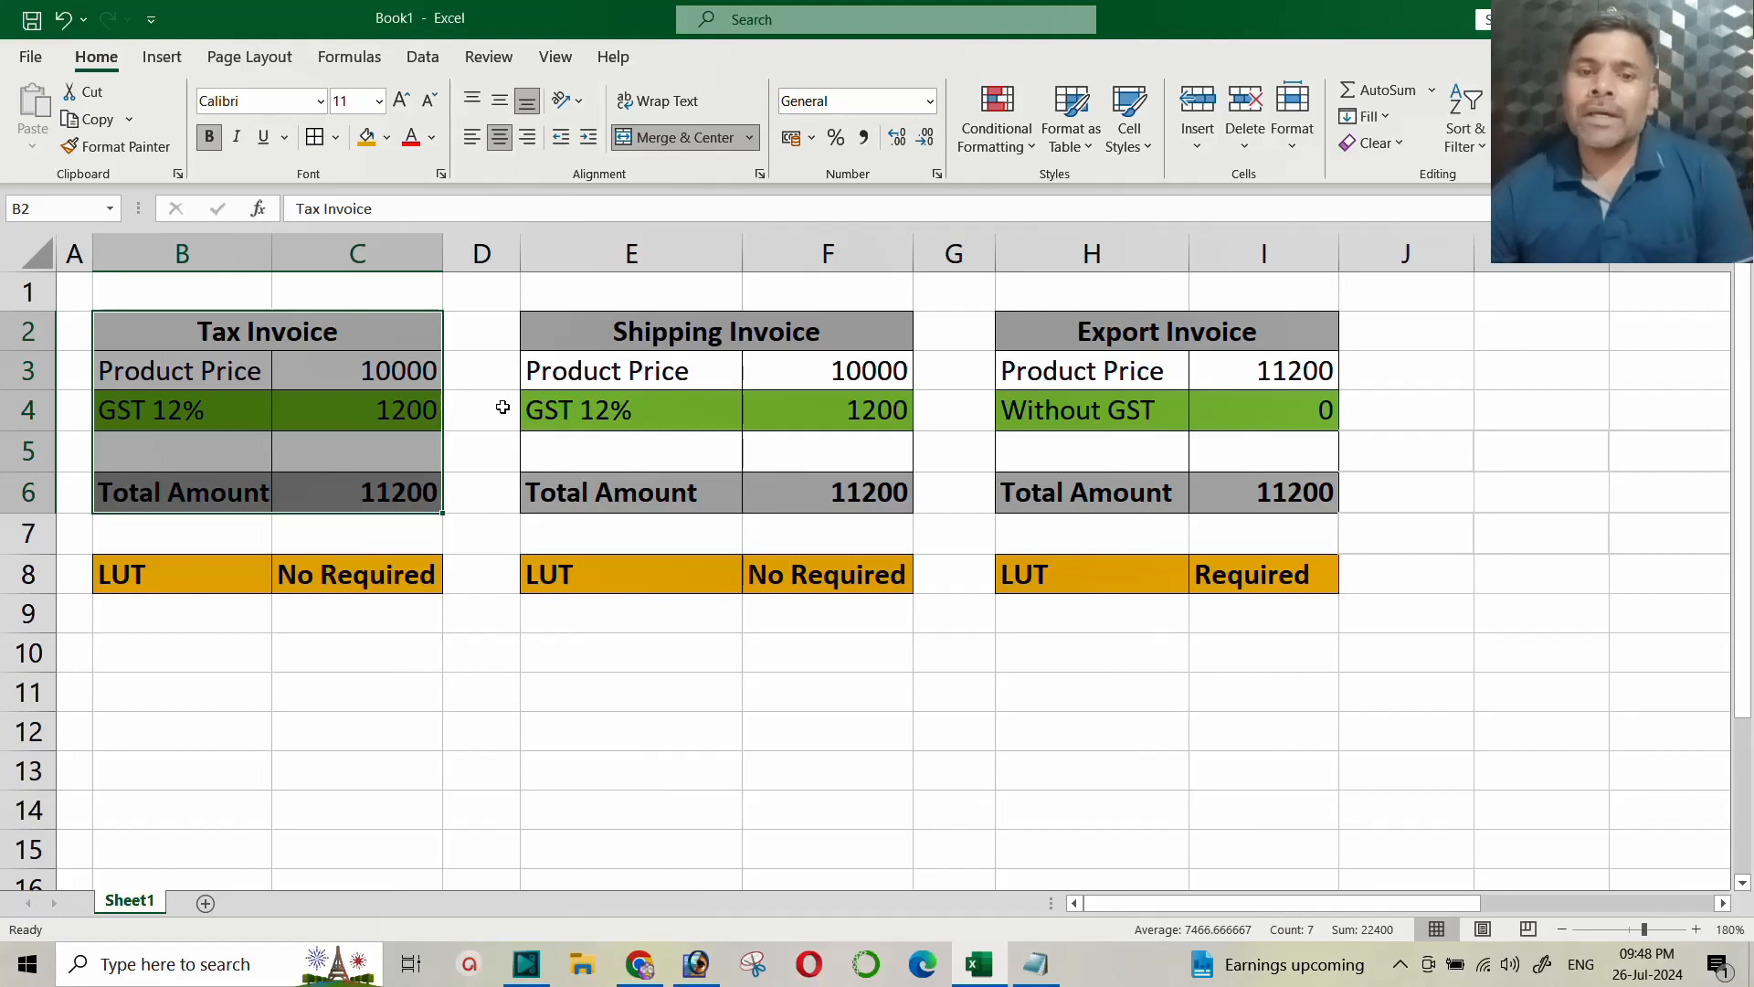
Step: Examine the Shipping Invoice block's heading, product price, GST and total against the Tax Invoice
left_click_drag(567, 331, 795, 484)
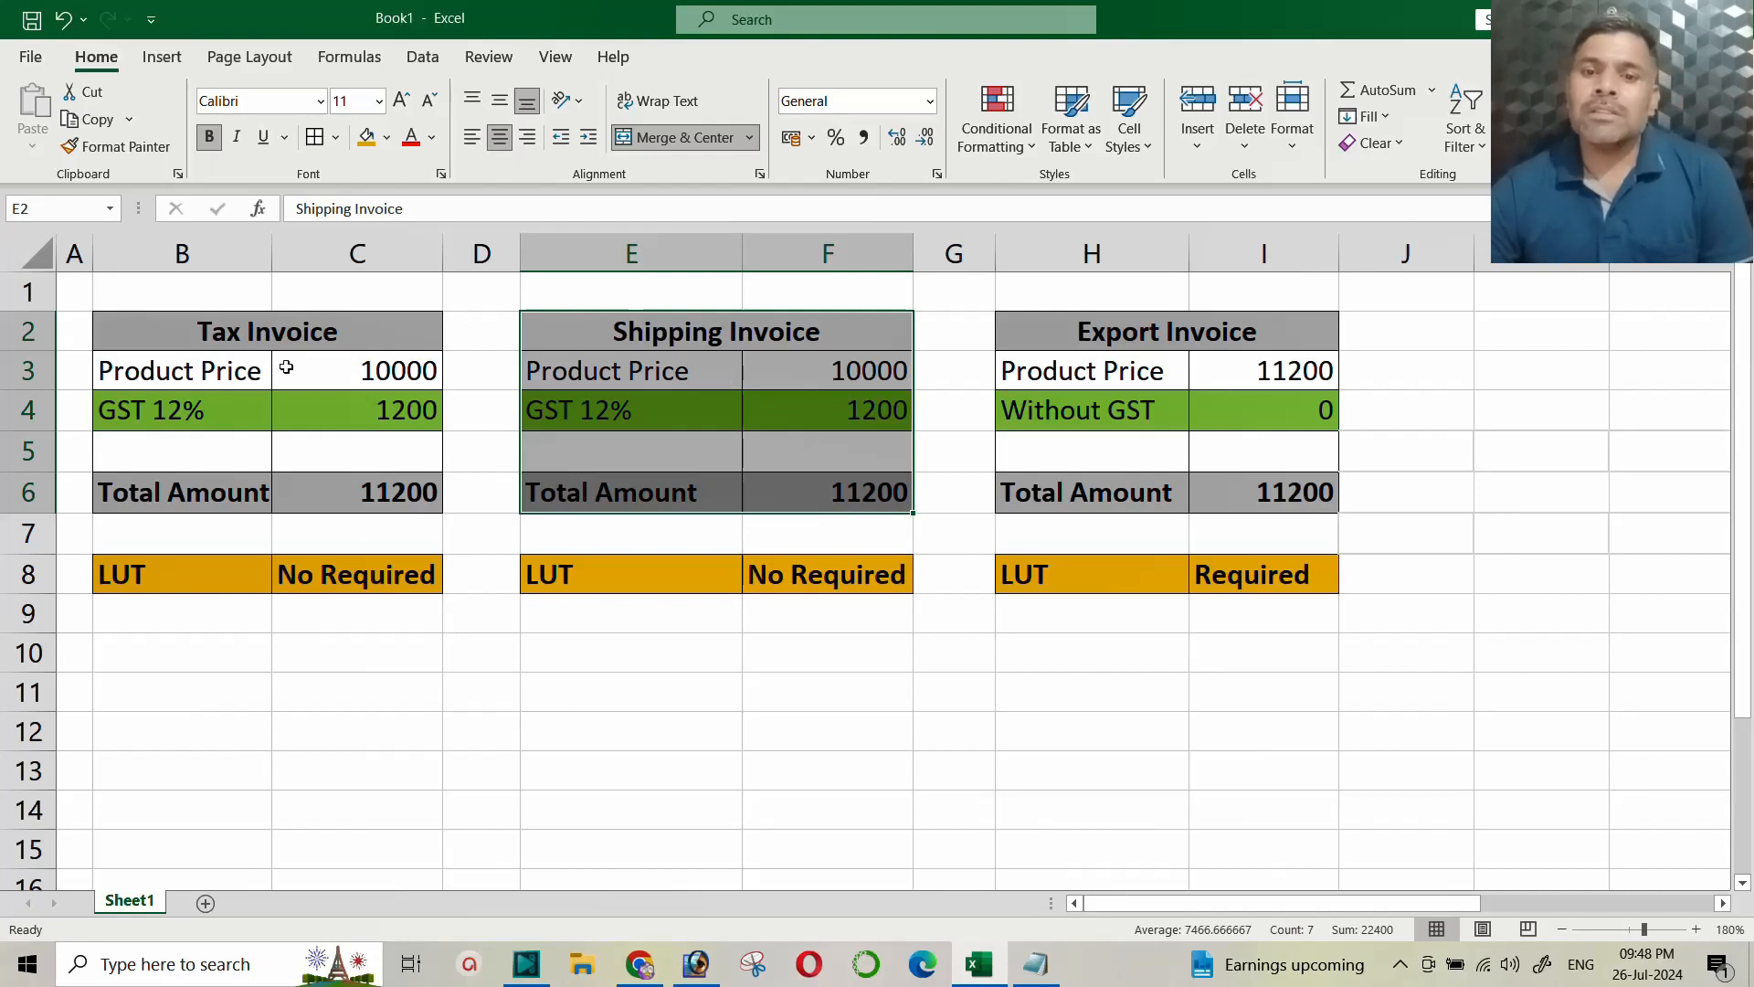
left_click(700, 353)
left_click(672, 338)
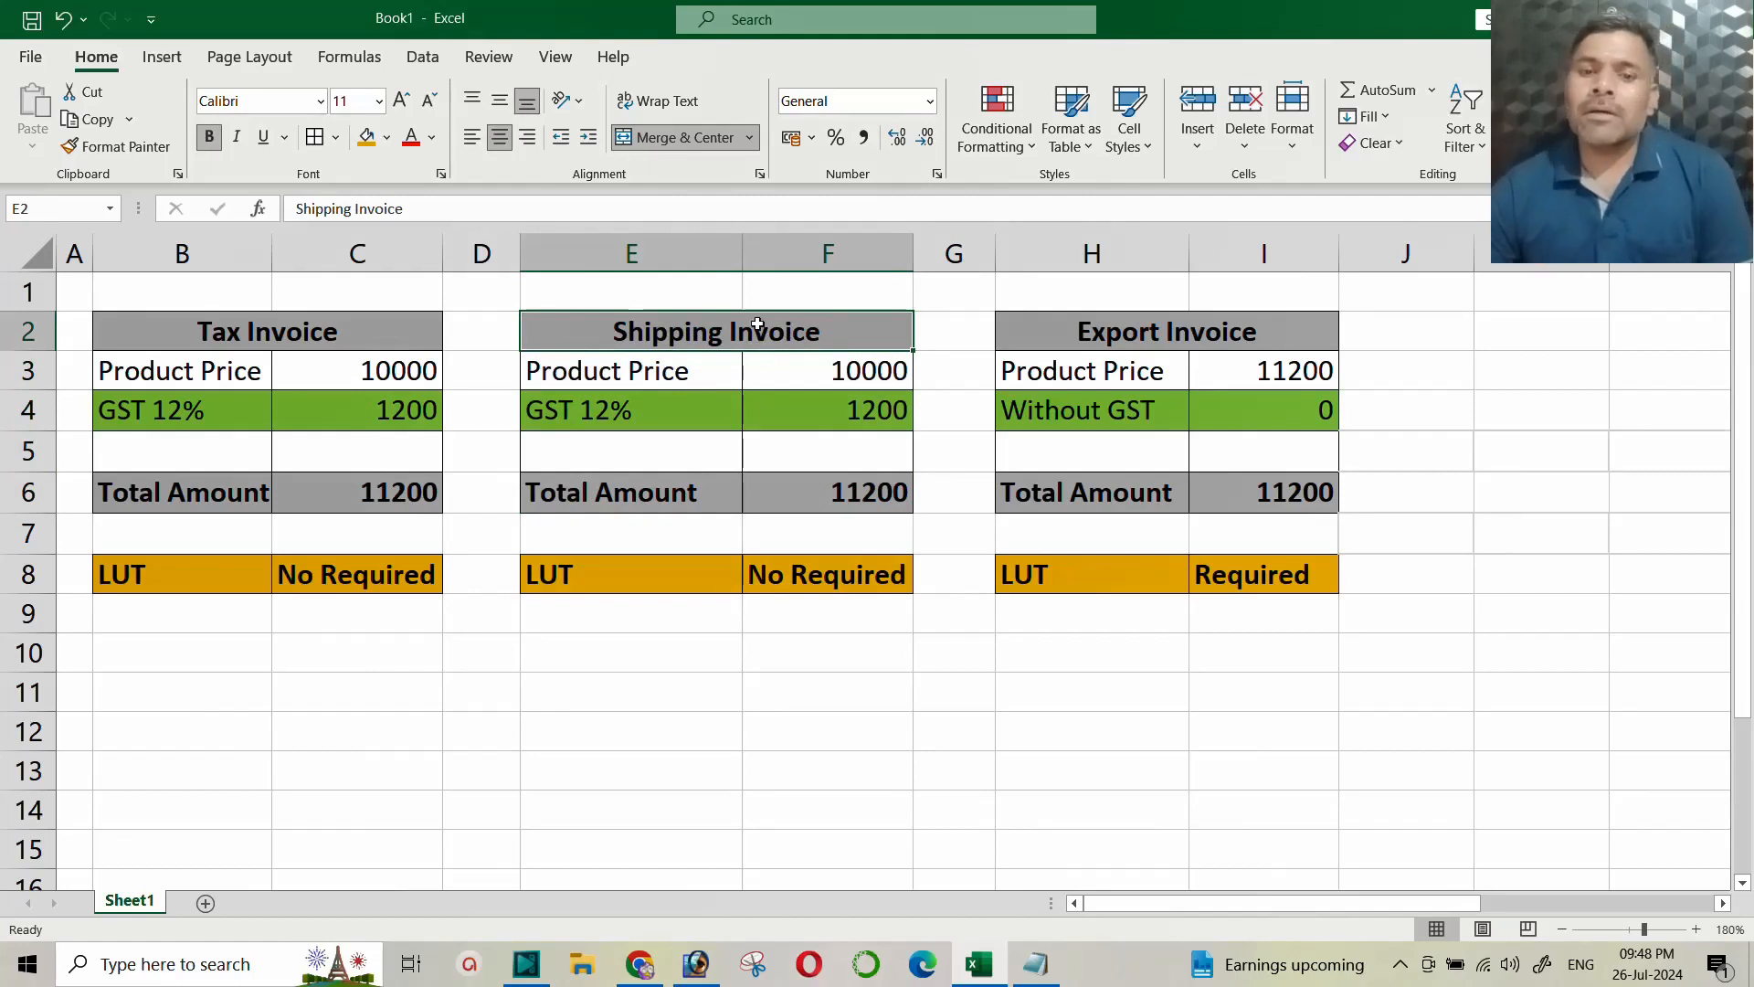
left_click_drag(176, 411, 372, 412)
left_click(625, 377)
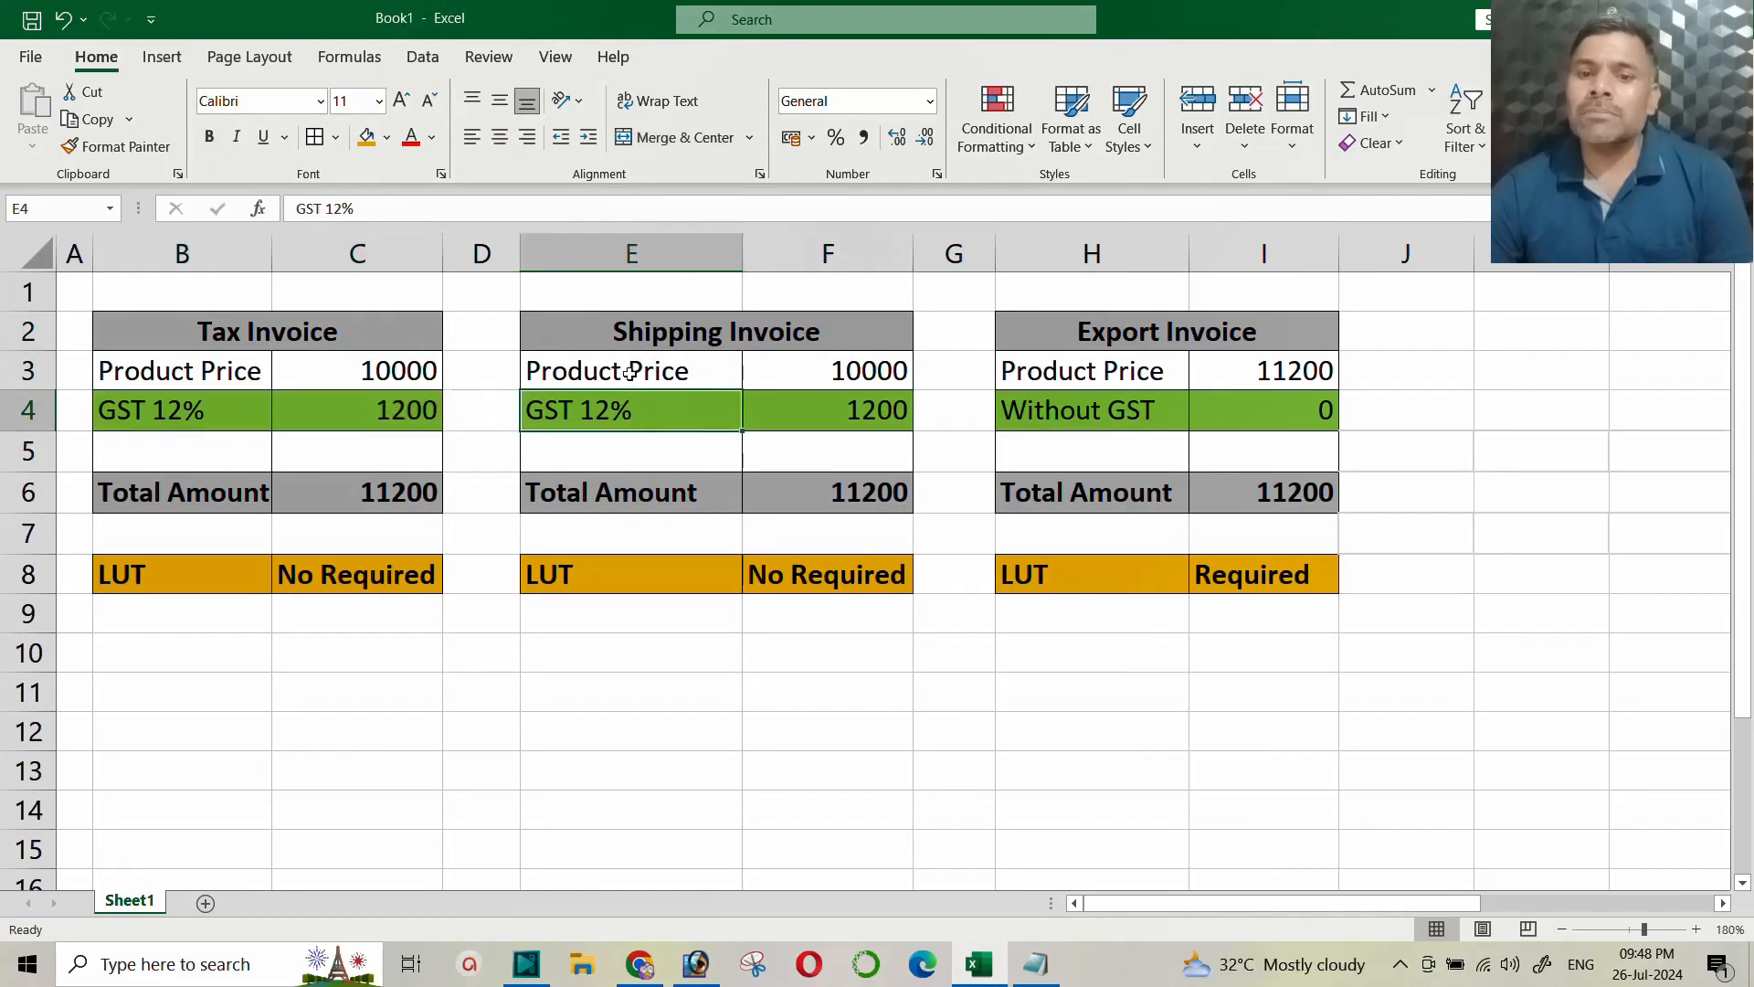
left_click_drag(694, 387, 826, 487)
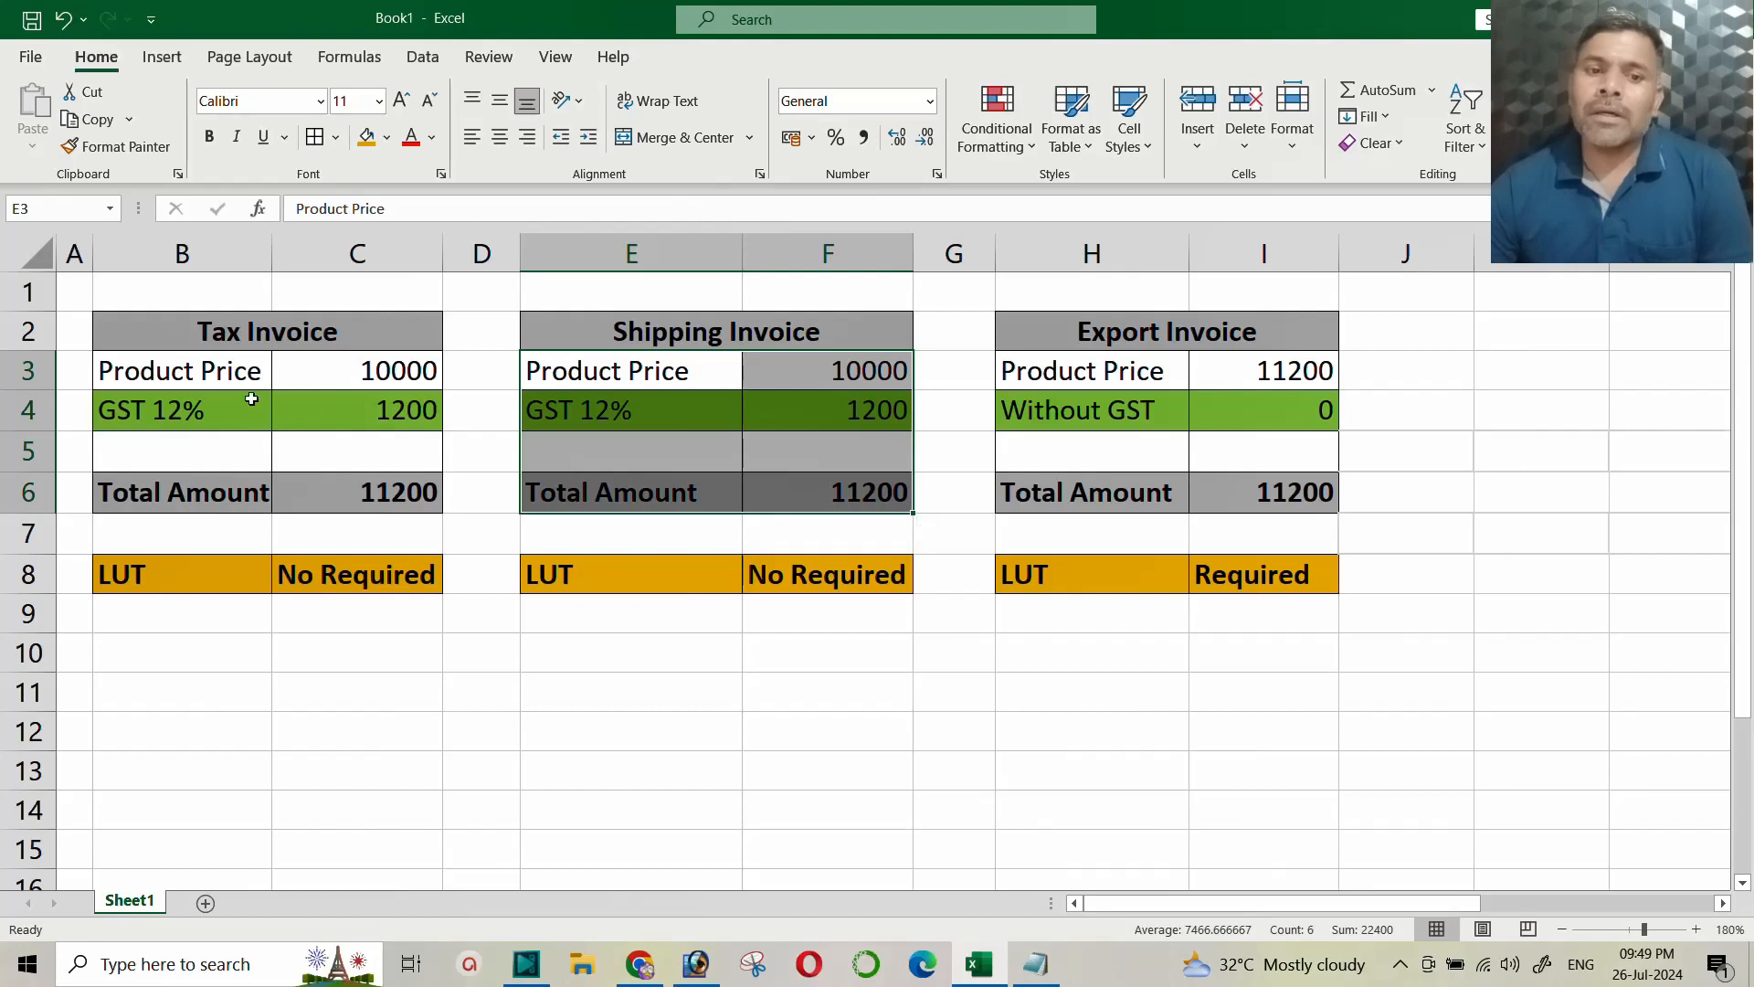
Step: Compare the GST 12% rows of the Tax Invoice and the Shipping Invoice
left_click_drag(156, 411, 385, 417)
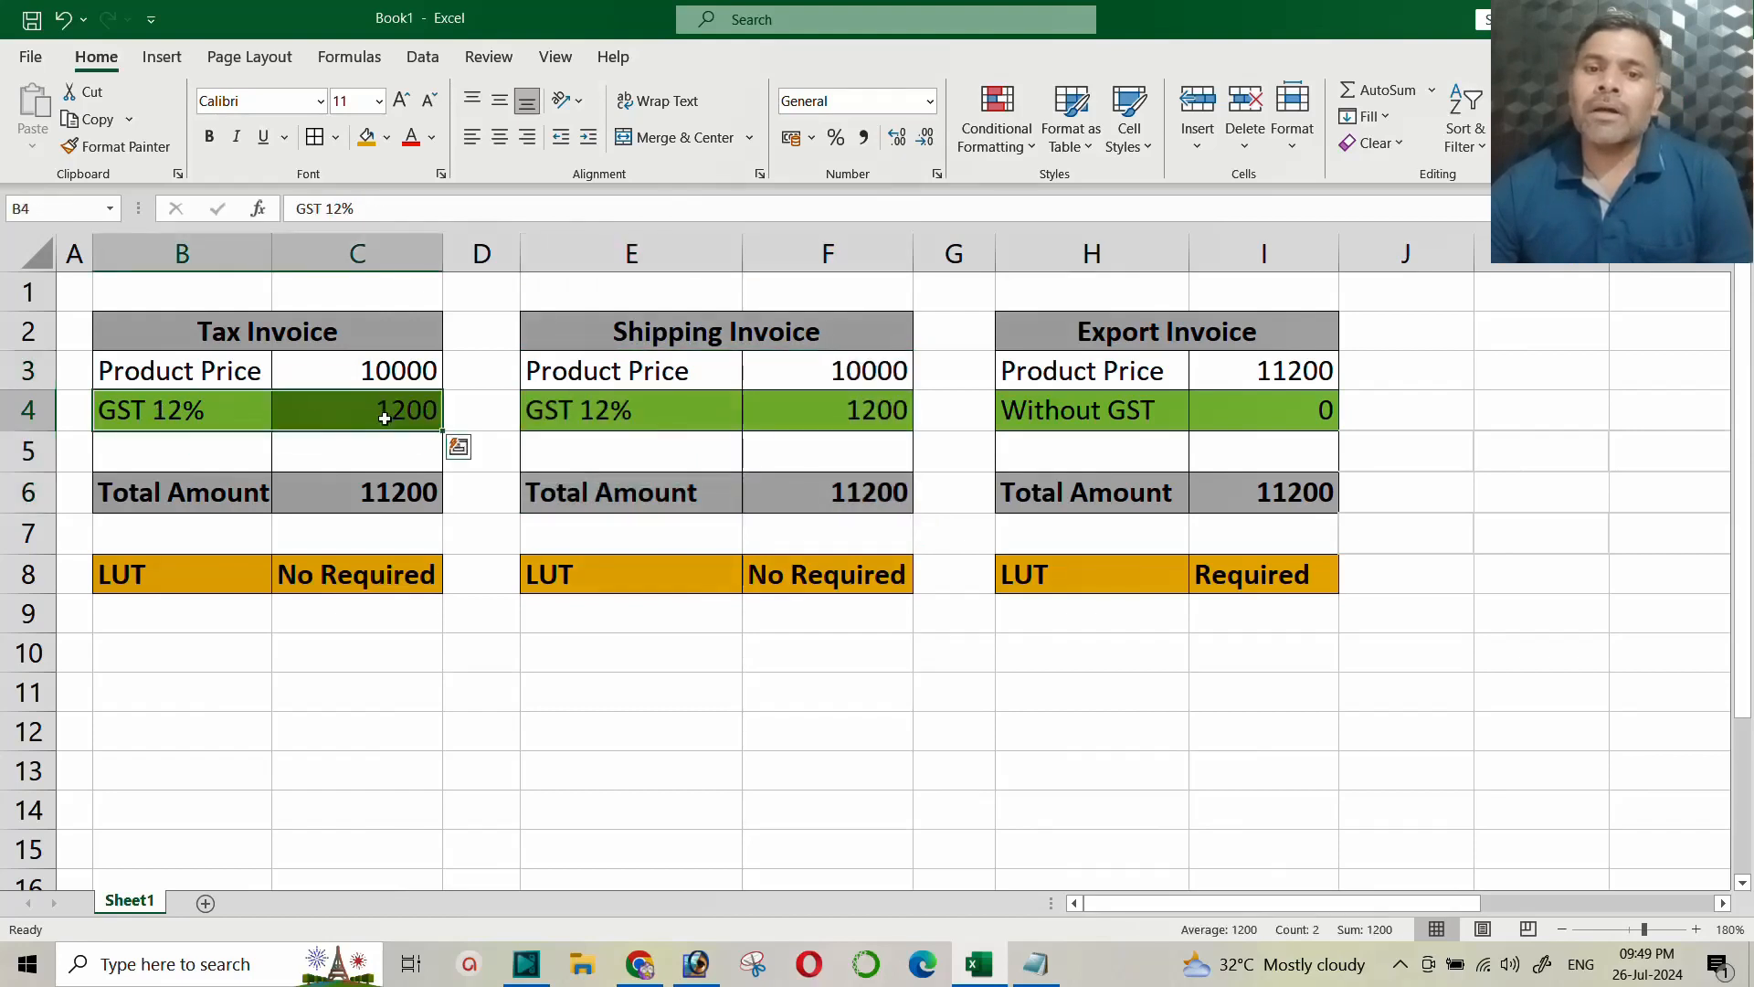
left_click(621, 416)
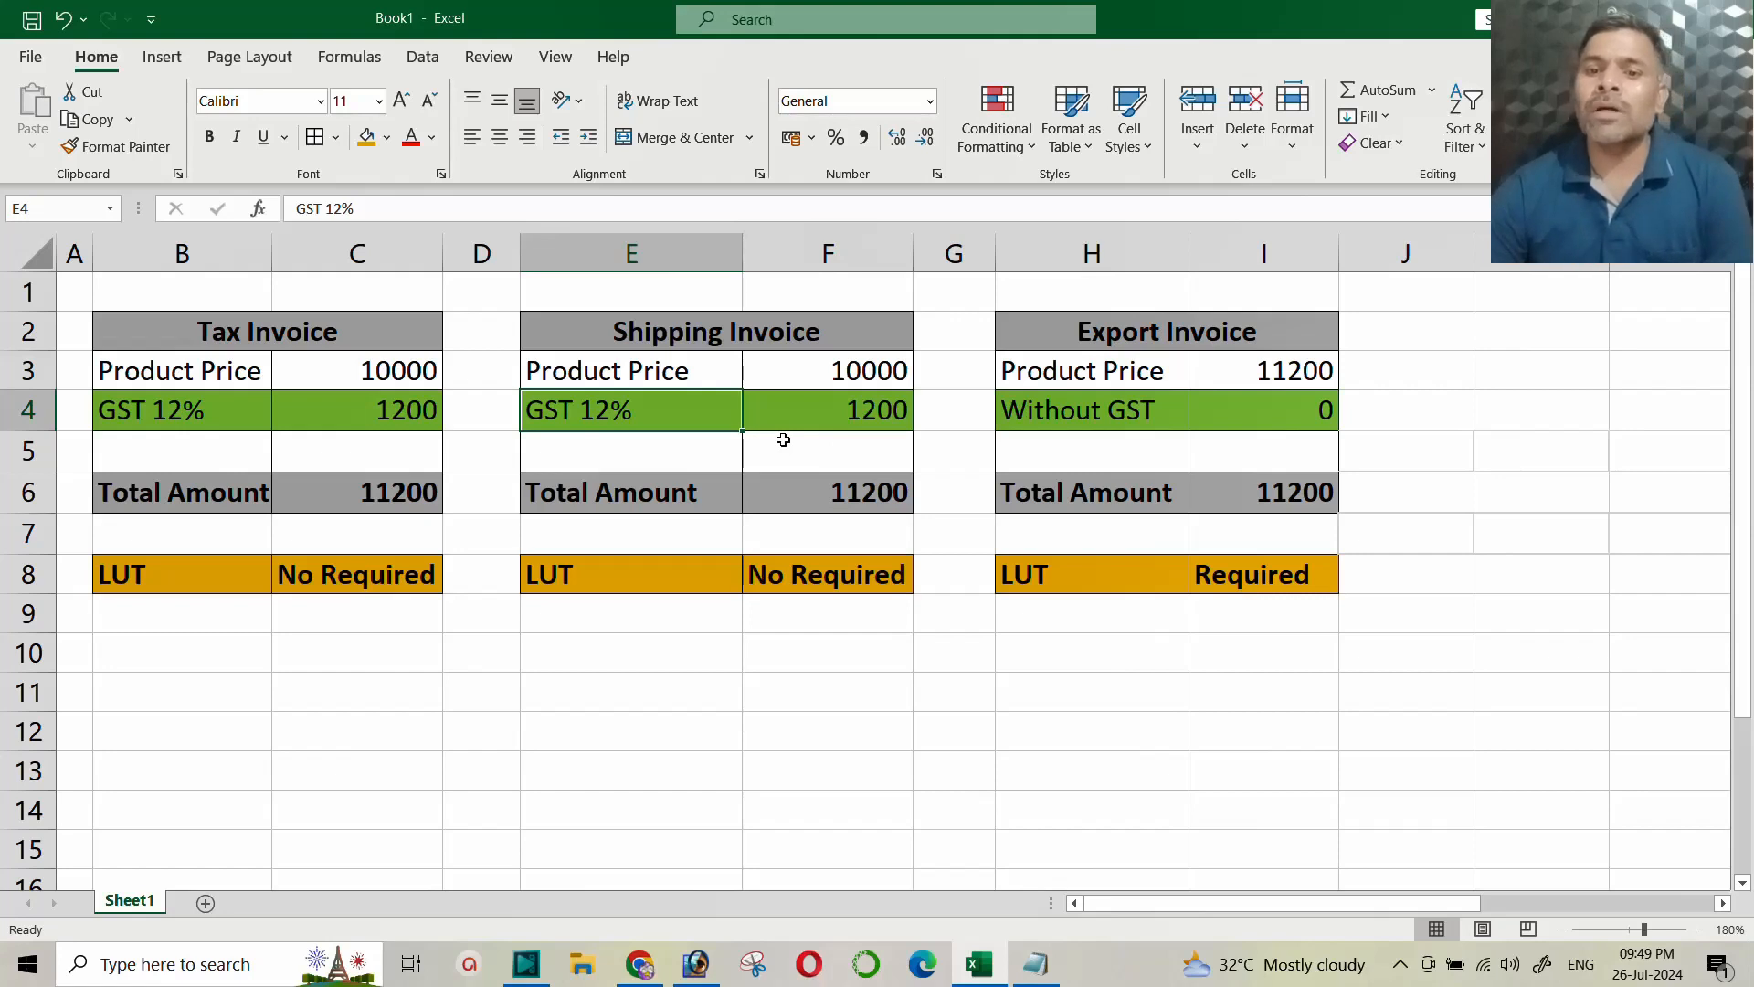
left_click(822, 416)
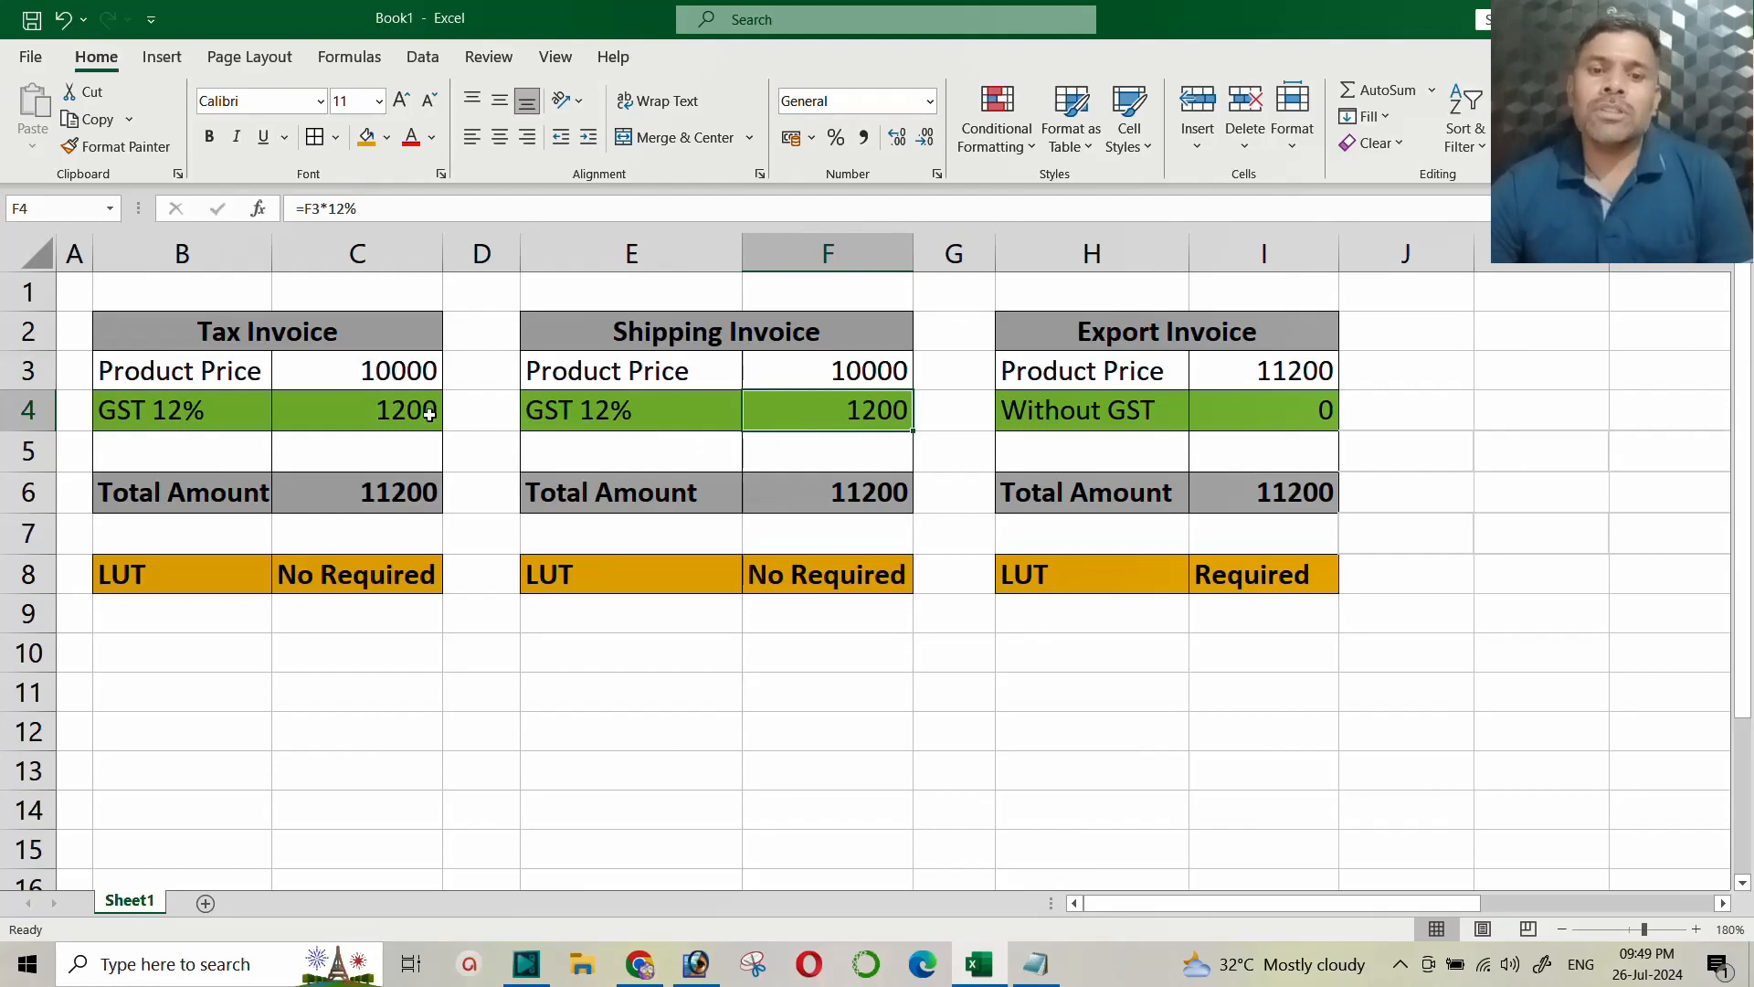
left_click(195, 410)
left_click_drag(195, 410, 384, 408)
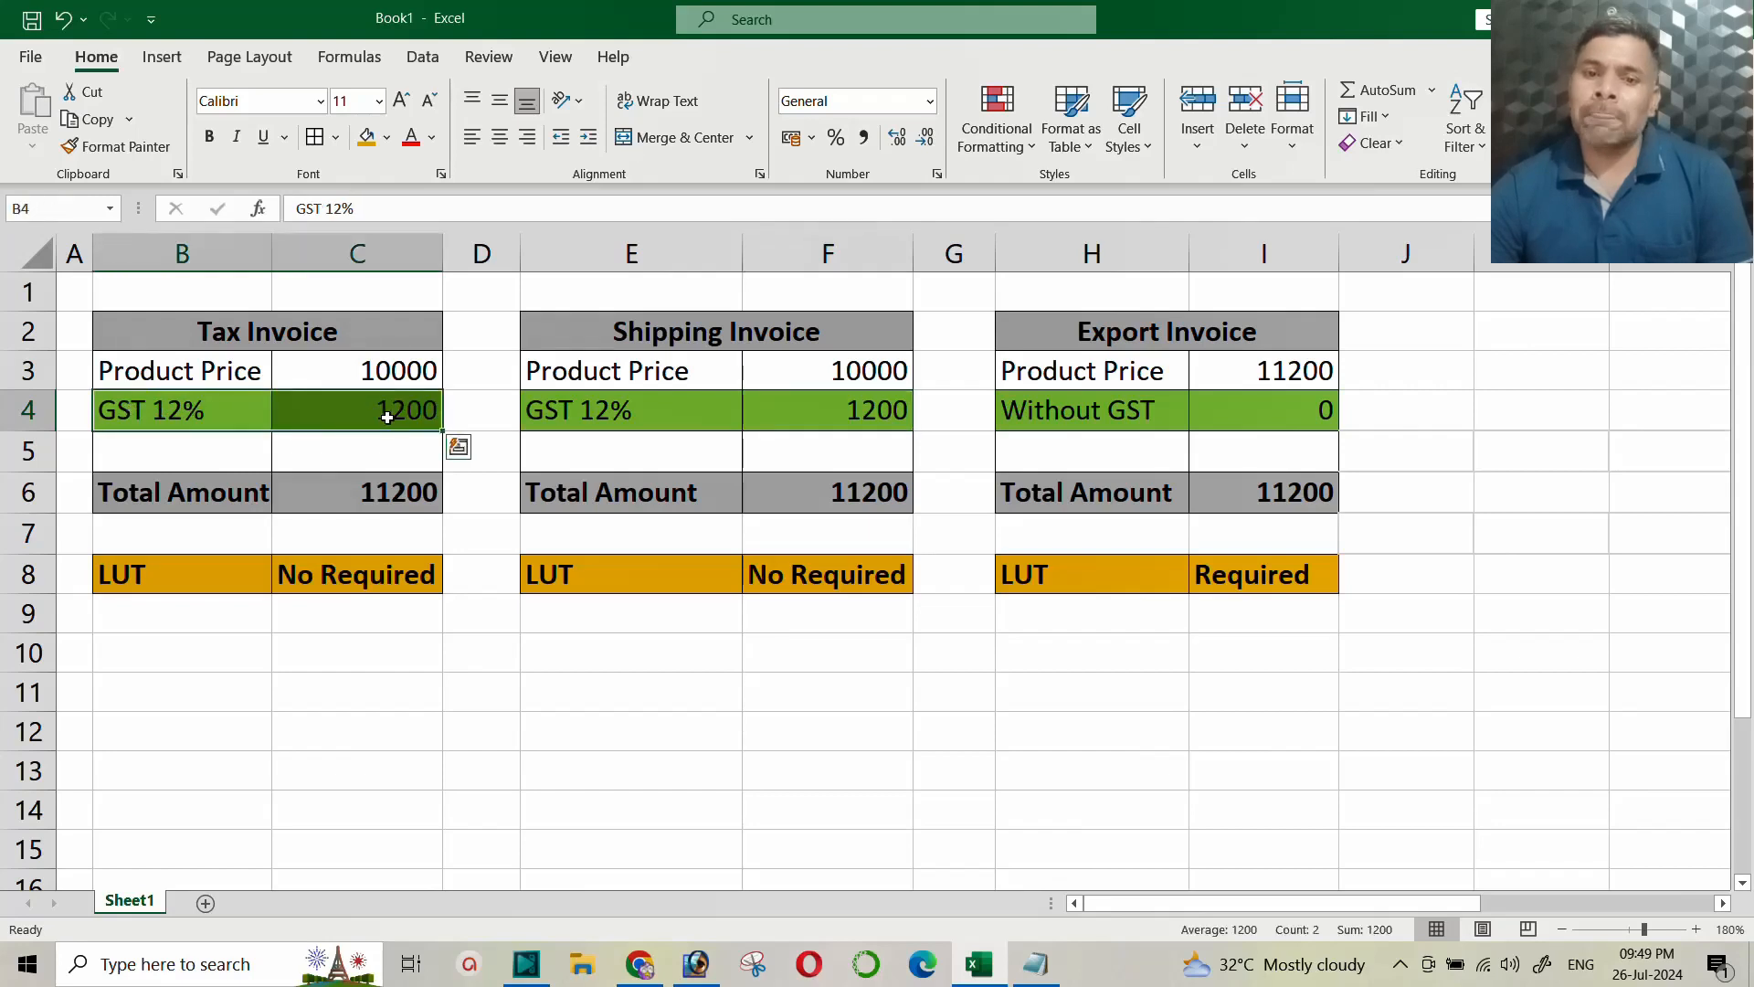
left_click(615, 409)
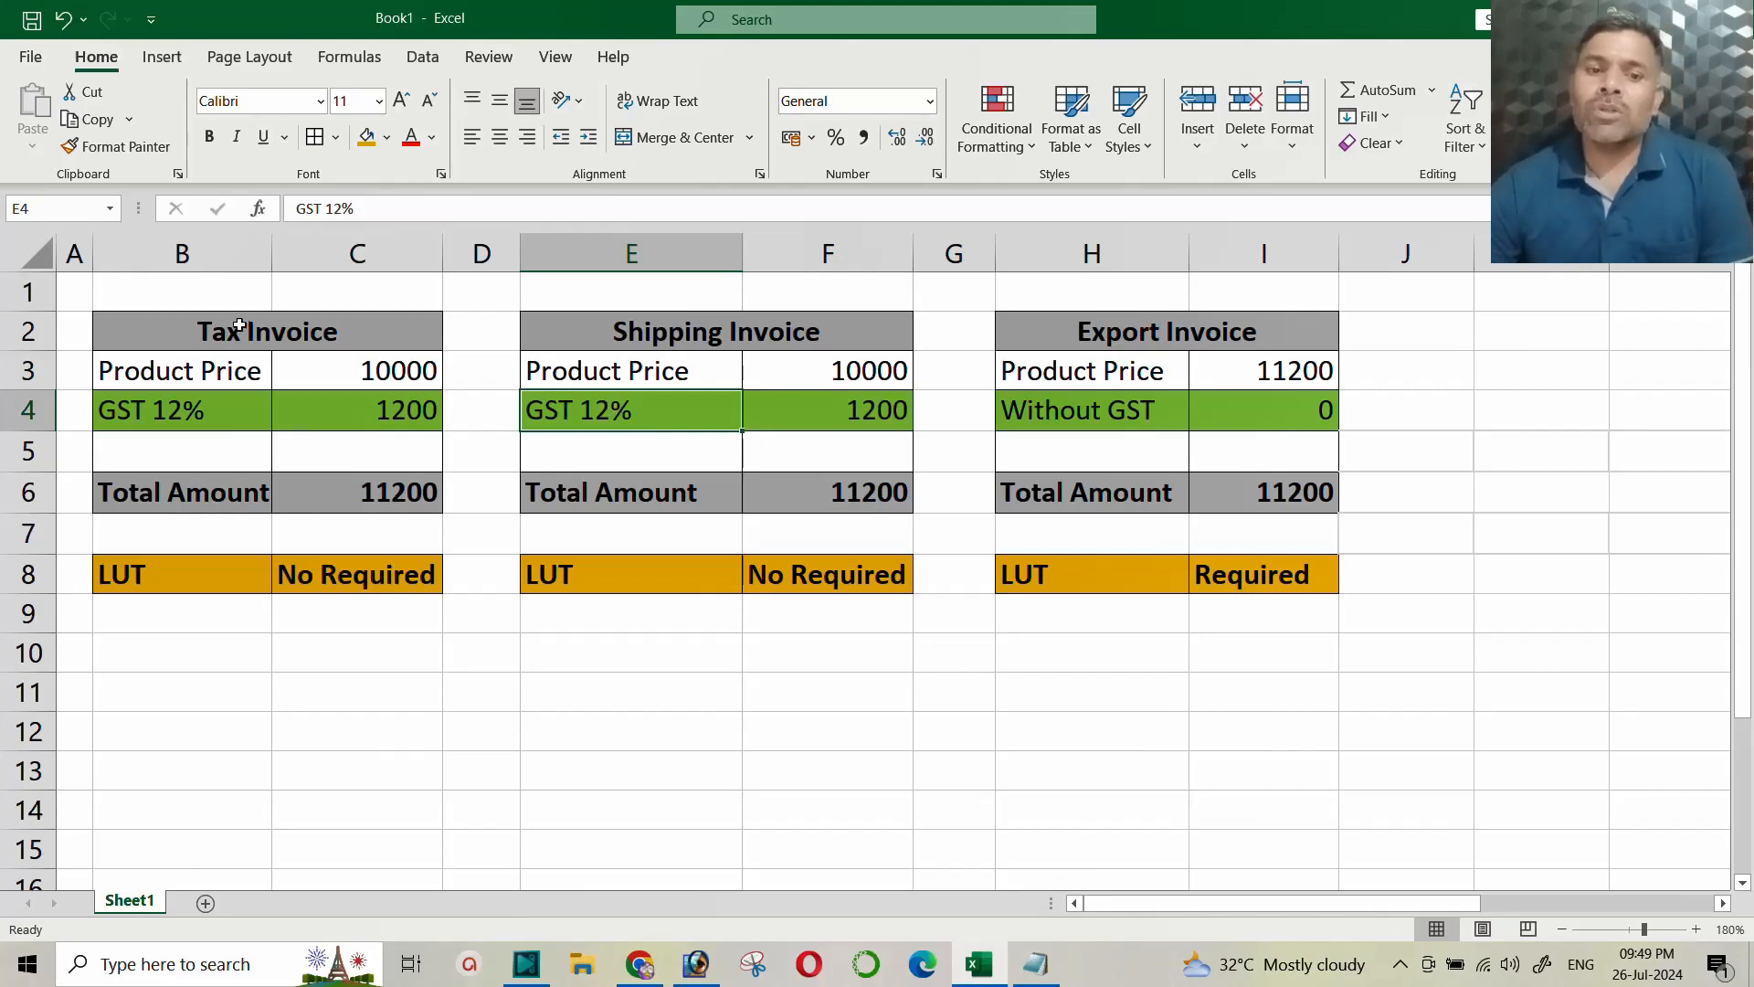
Step: Compare the full Tax Invoice and Shipping Invoice blocks and check the LUT requirement under the Tax Invoice
left_click_drag(239, 325, 366, 486)
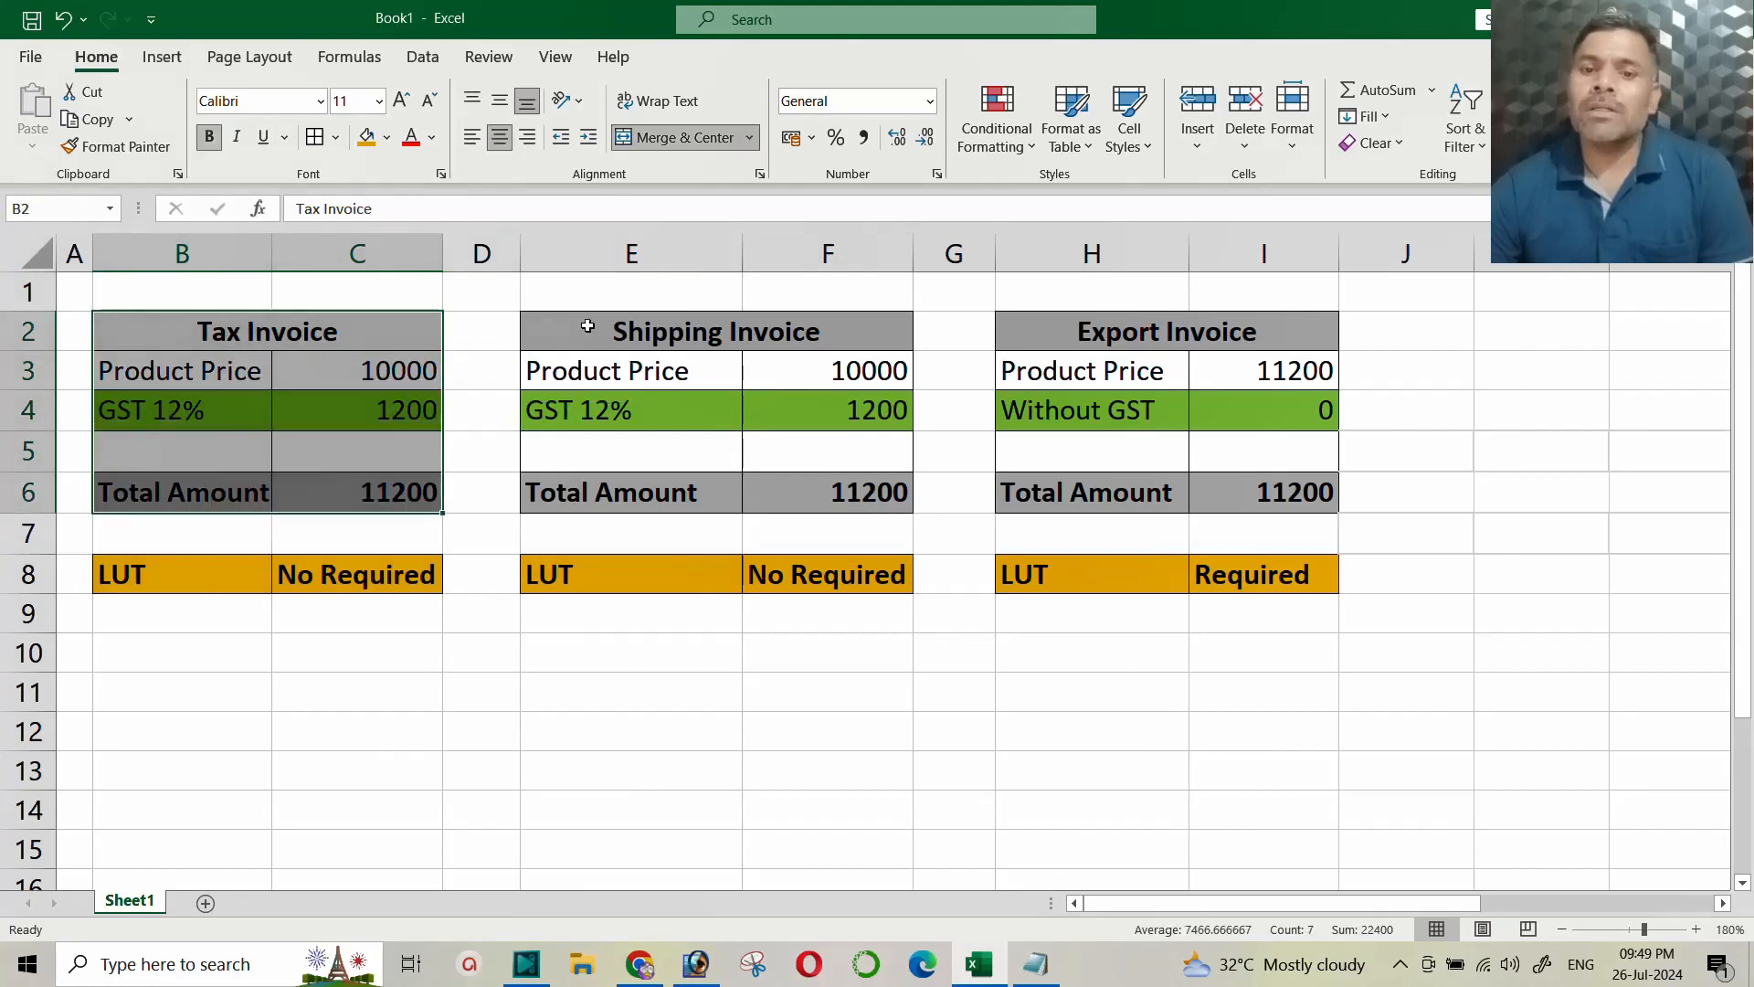
left_click_drag(588, 327, 814, 490)
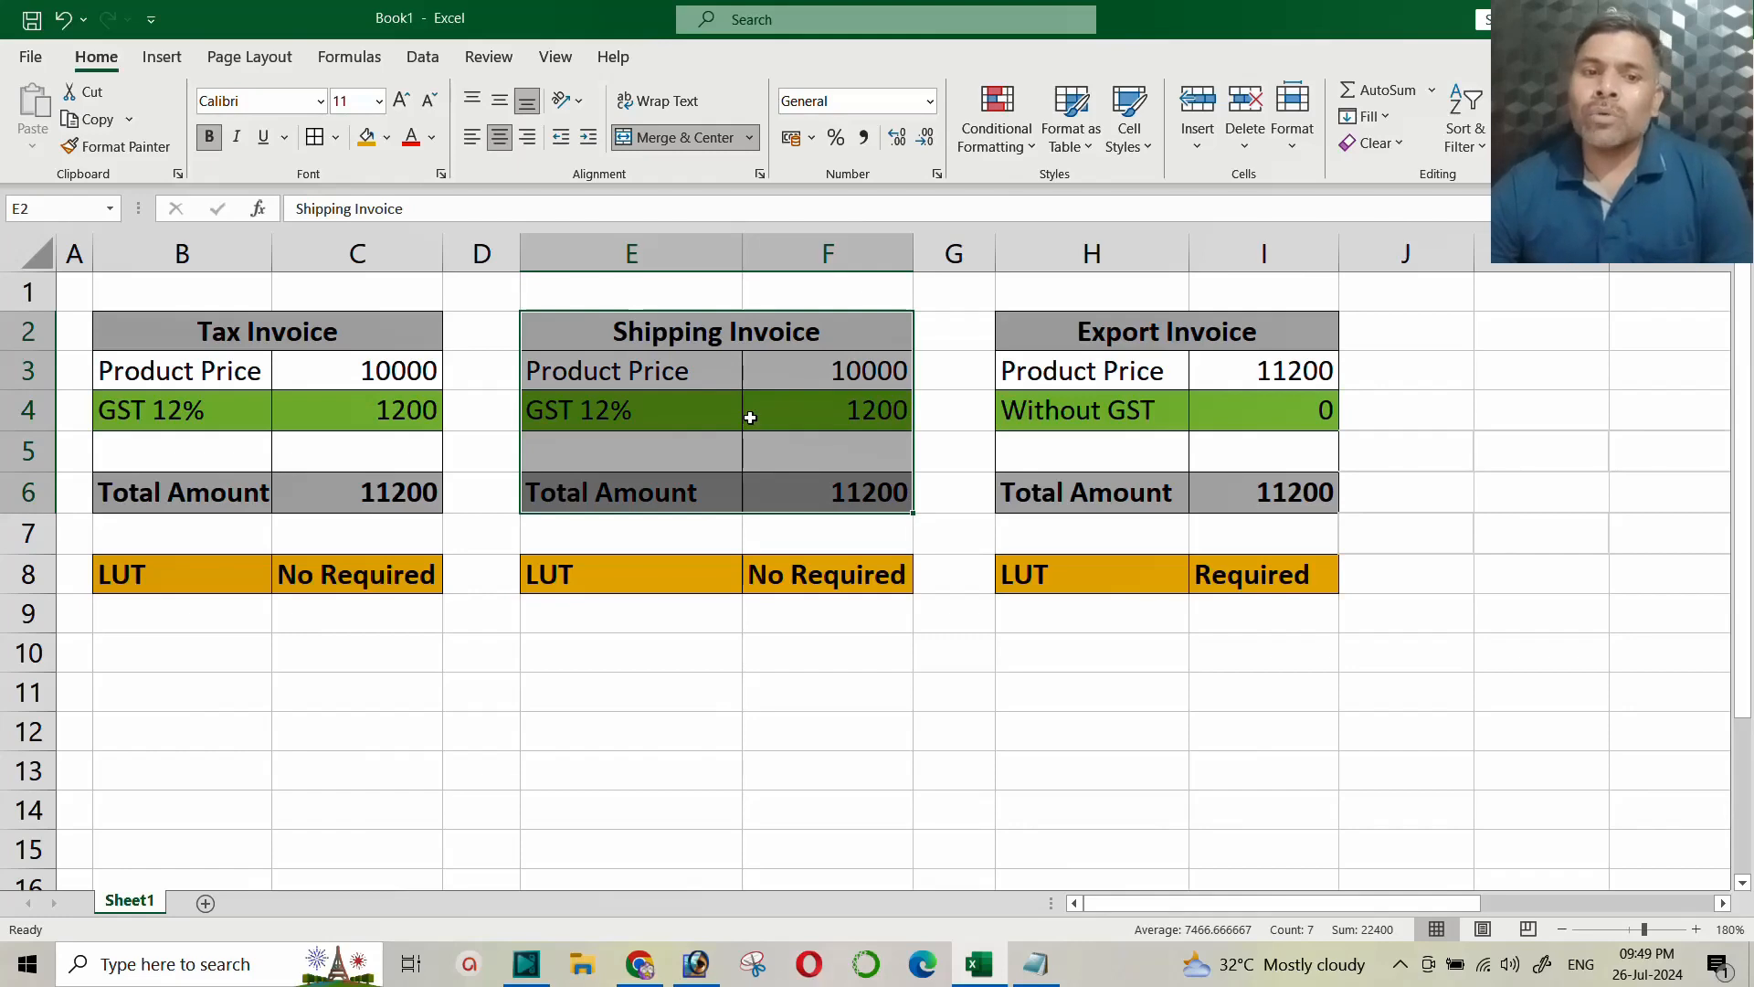
left_click(331, 333)
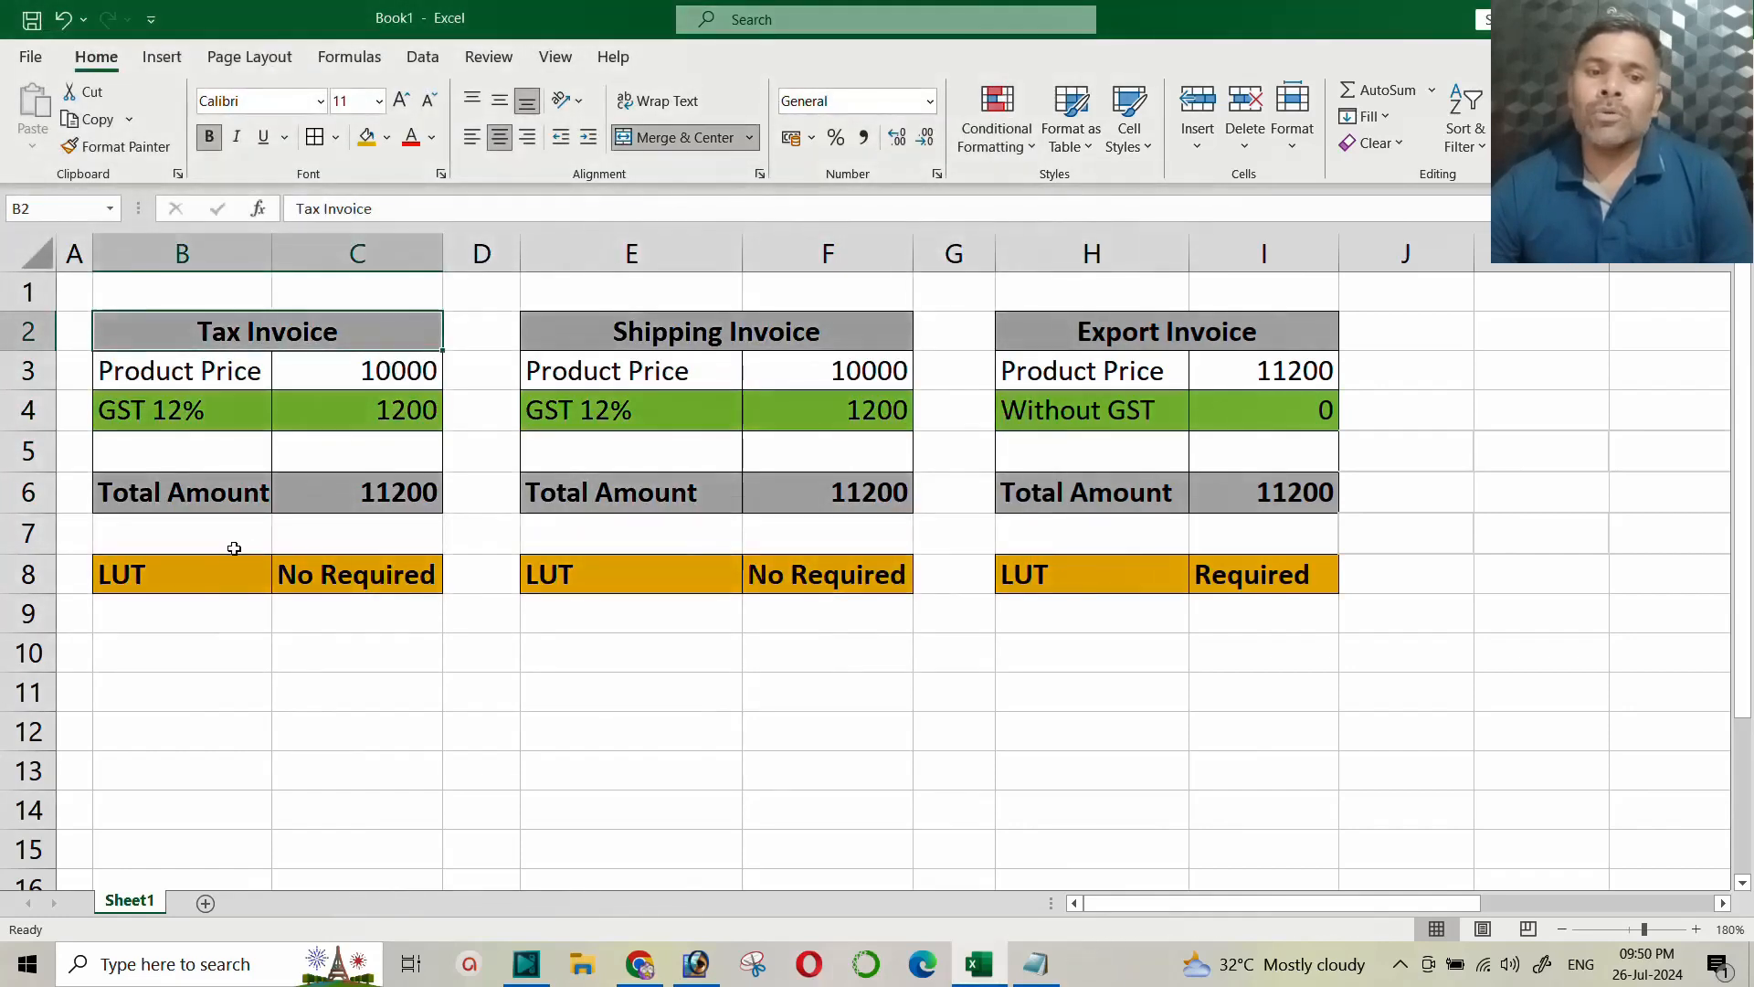
left_click_drag(251, 572, 376, 573)
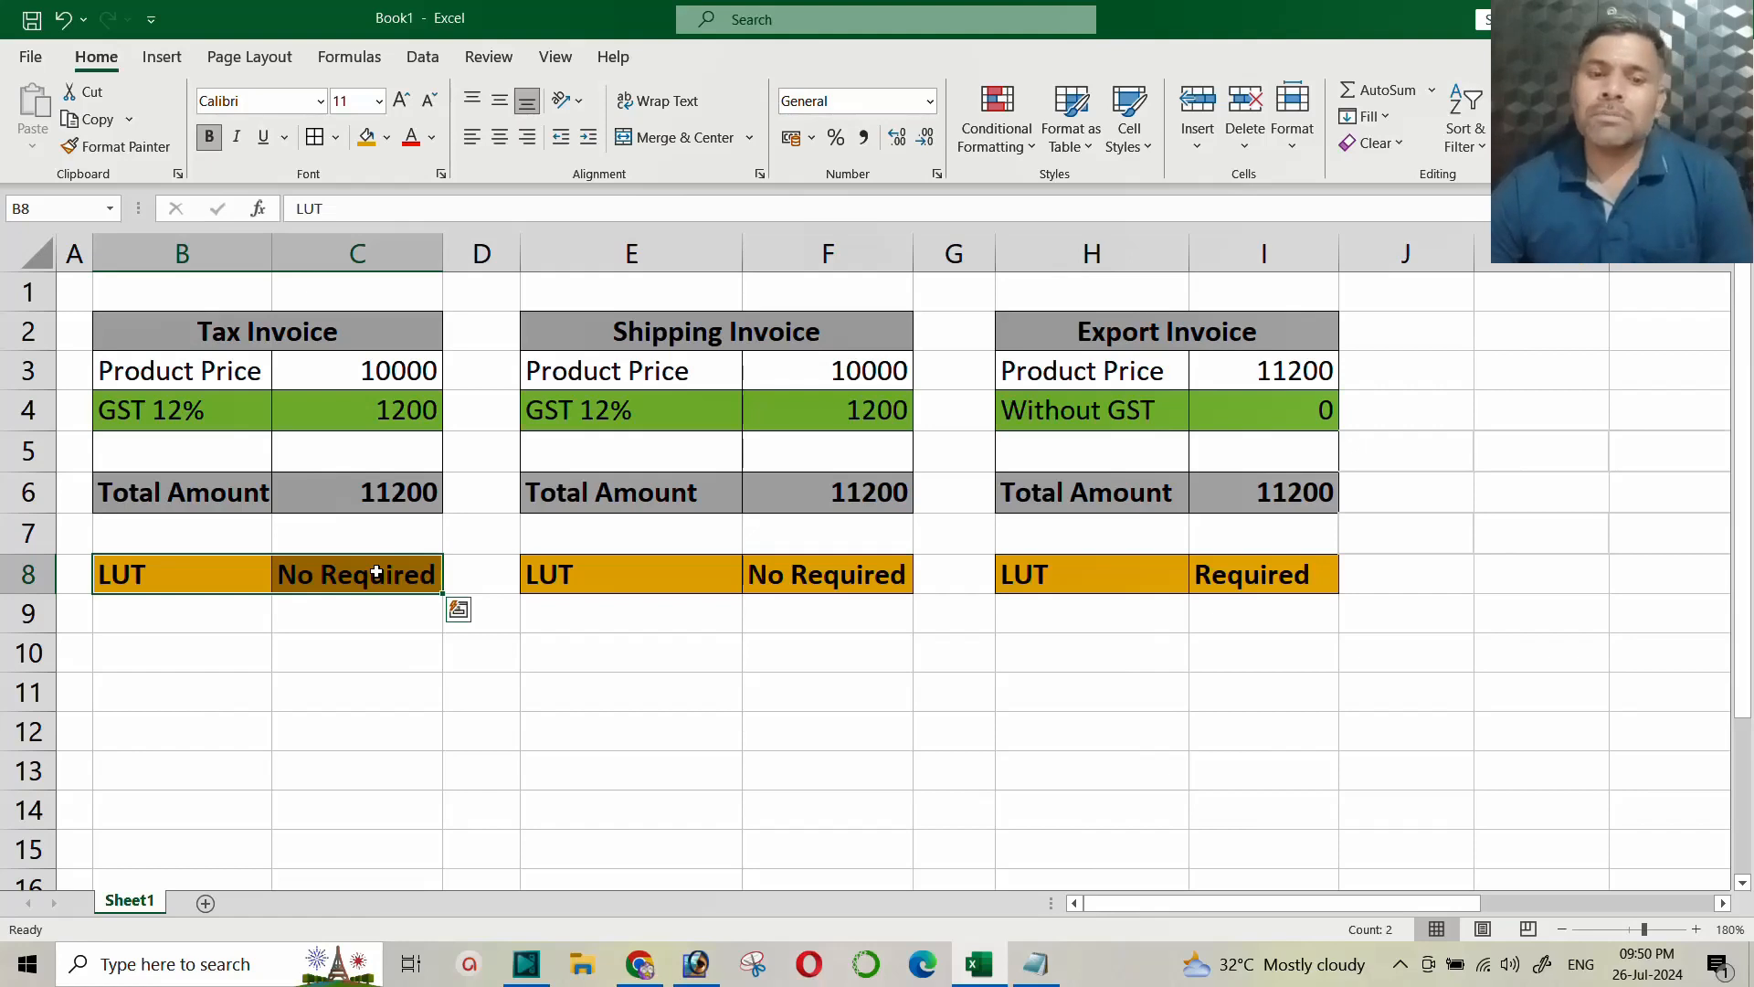
left_click(315, 576)
left_click(232, 577)
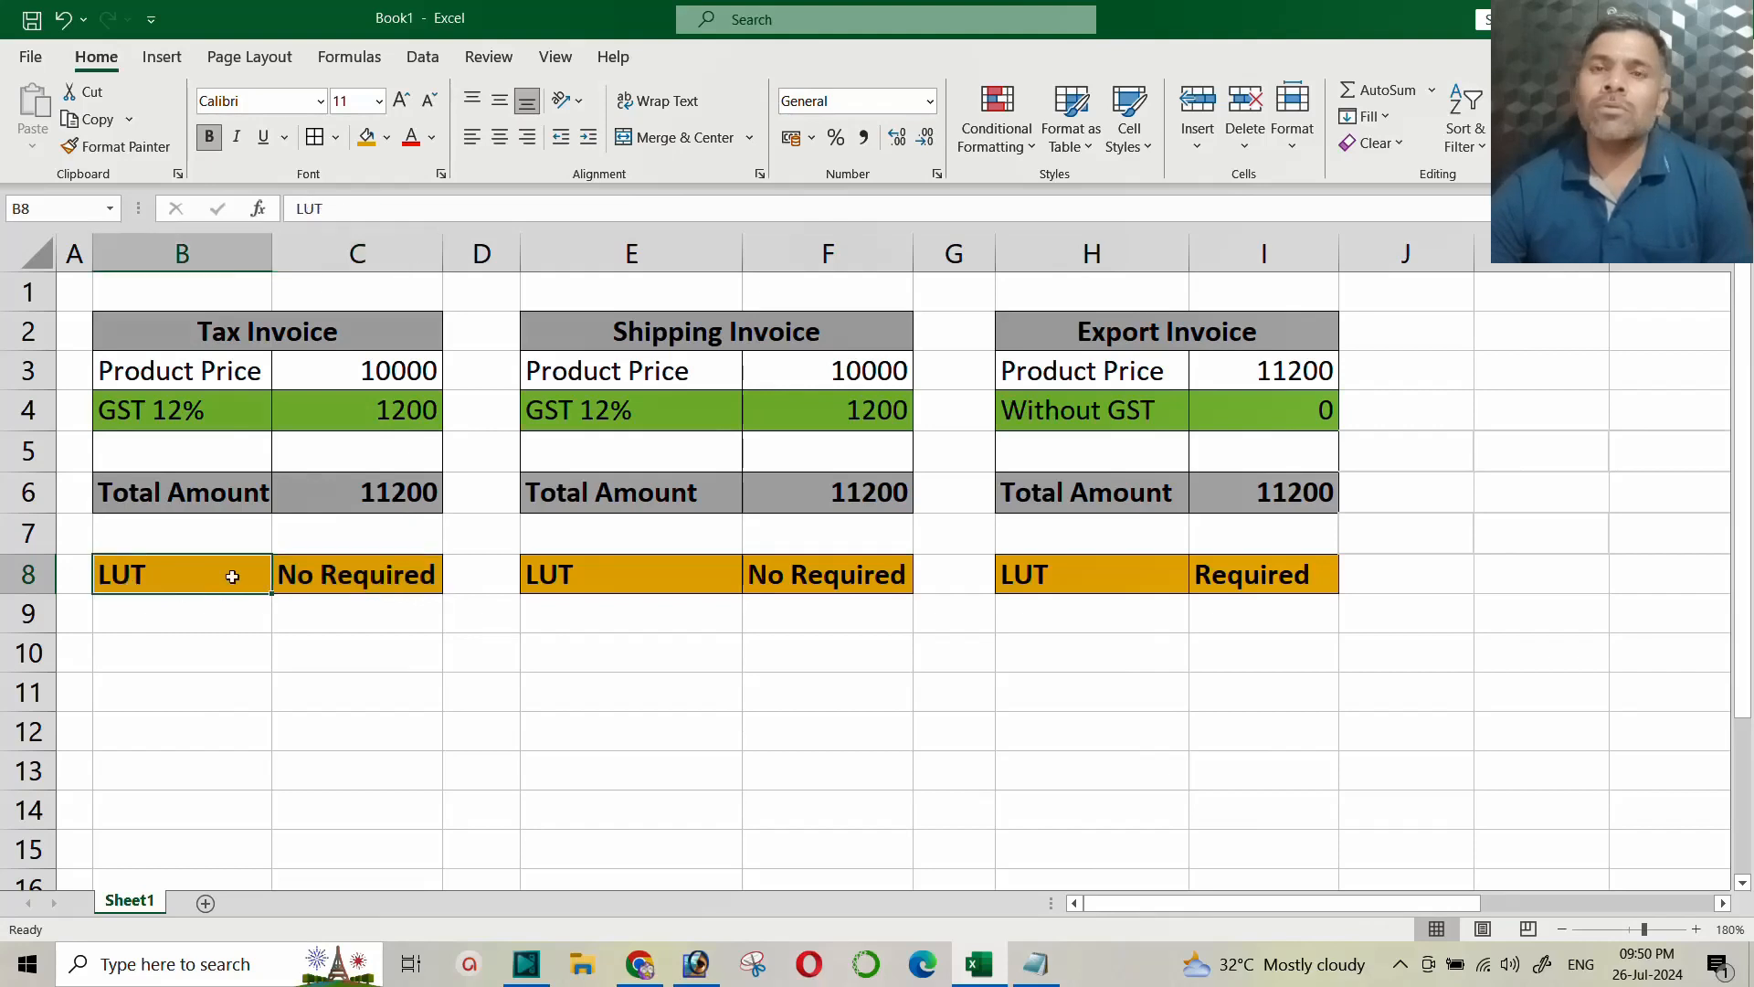
Step: Check the LUT rows under the Tax Invoice and the Shipping Invoice, selecting the whole Shipping Invoice block E2:F8 in between
left_click_drag(232, 576, 367, 575)
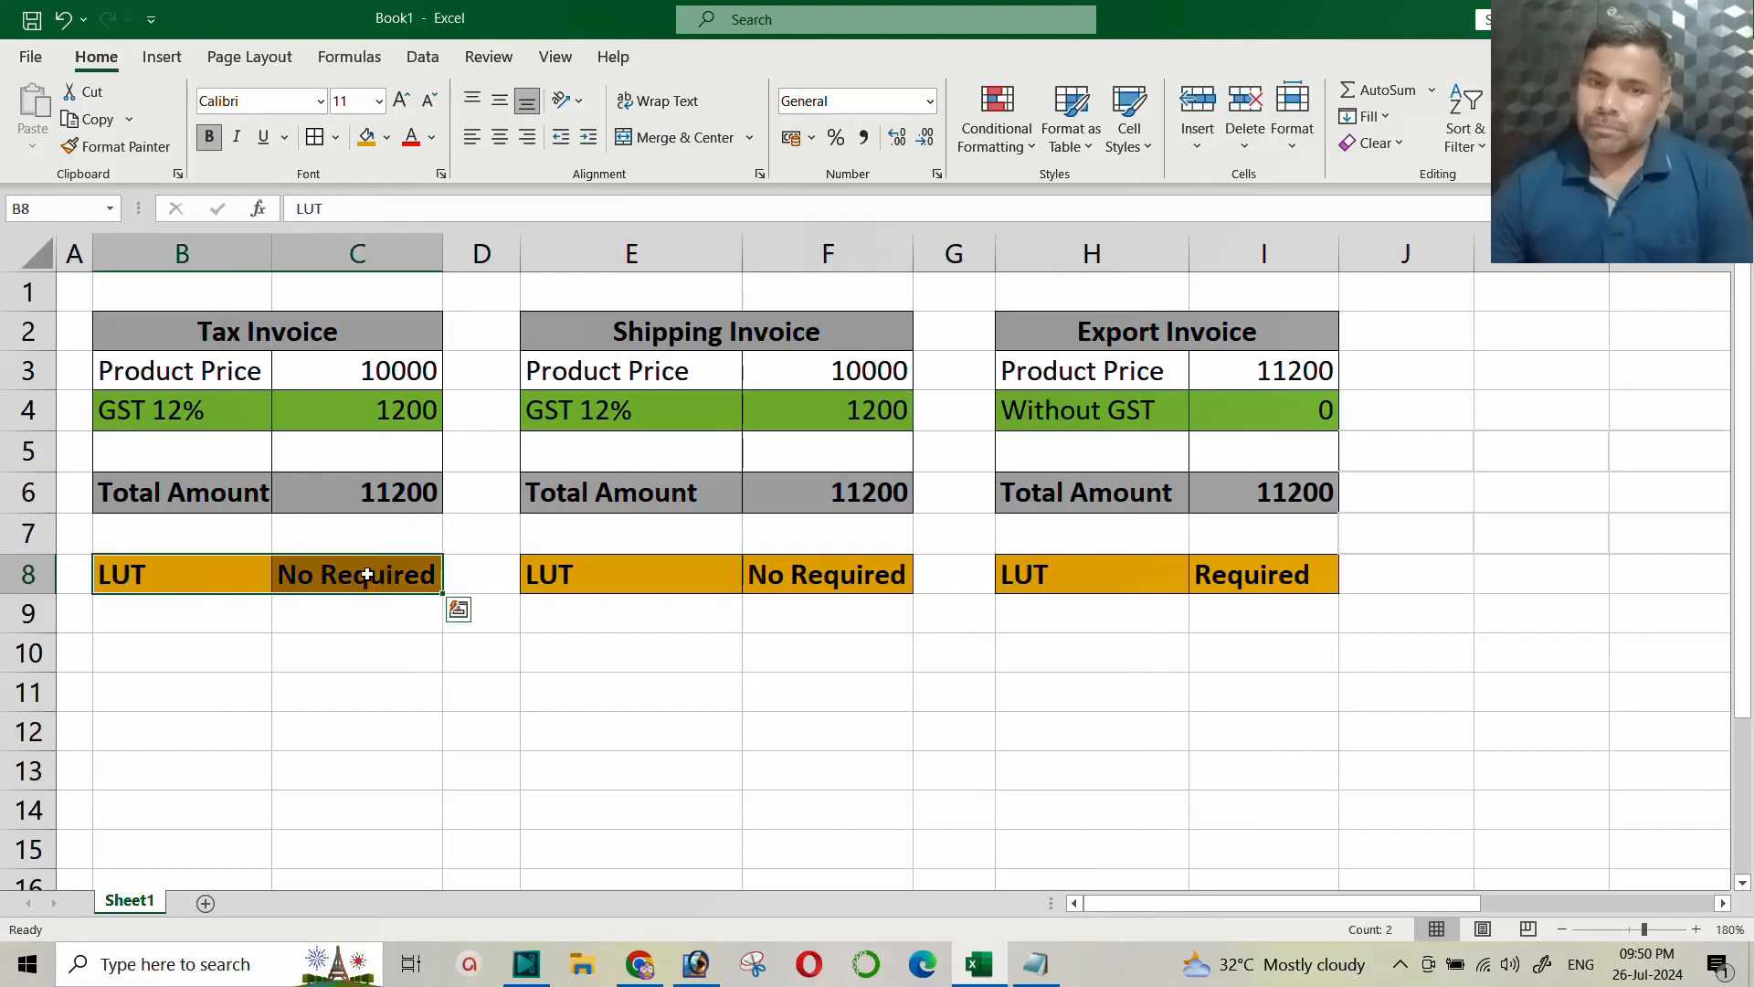
left_click_drag(609, 331, 797, 559)
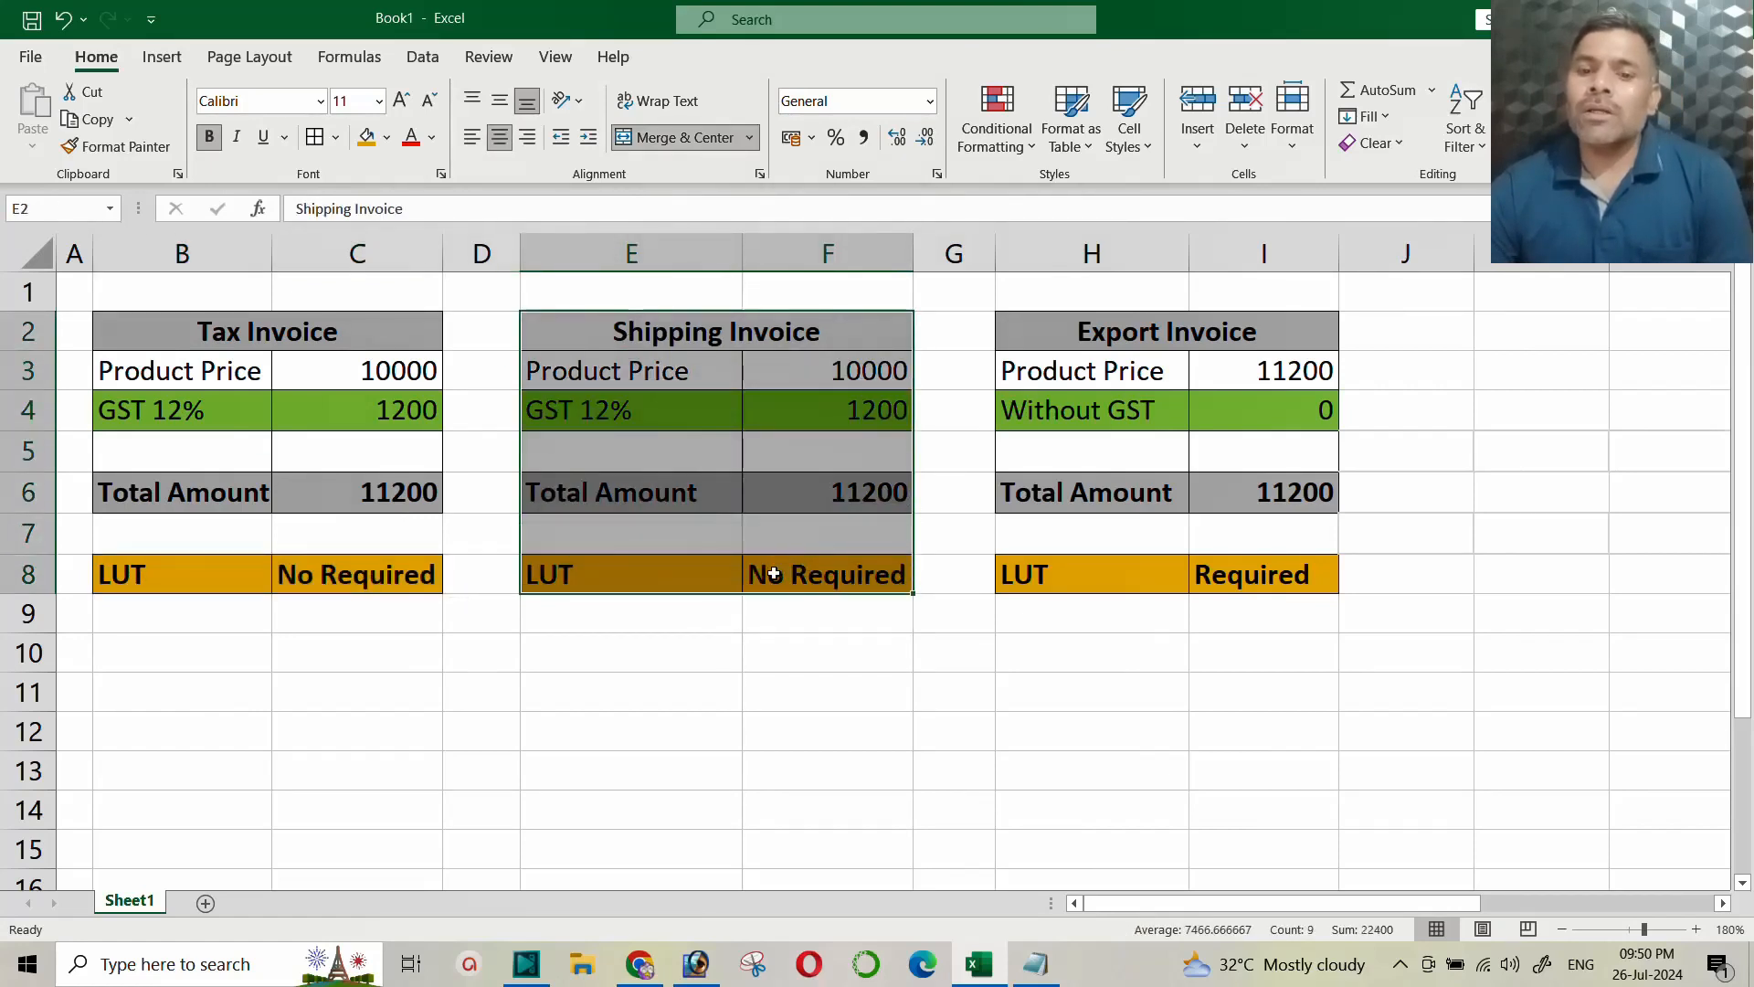
left_click(772, 569)
left_click_drag(585, 573, 768, 576)
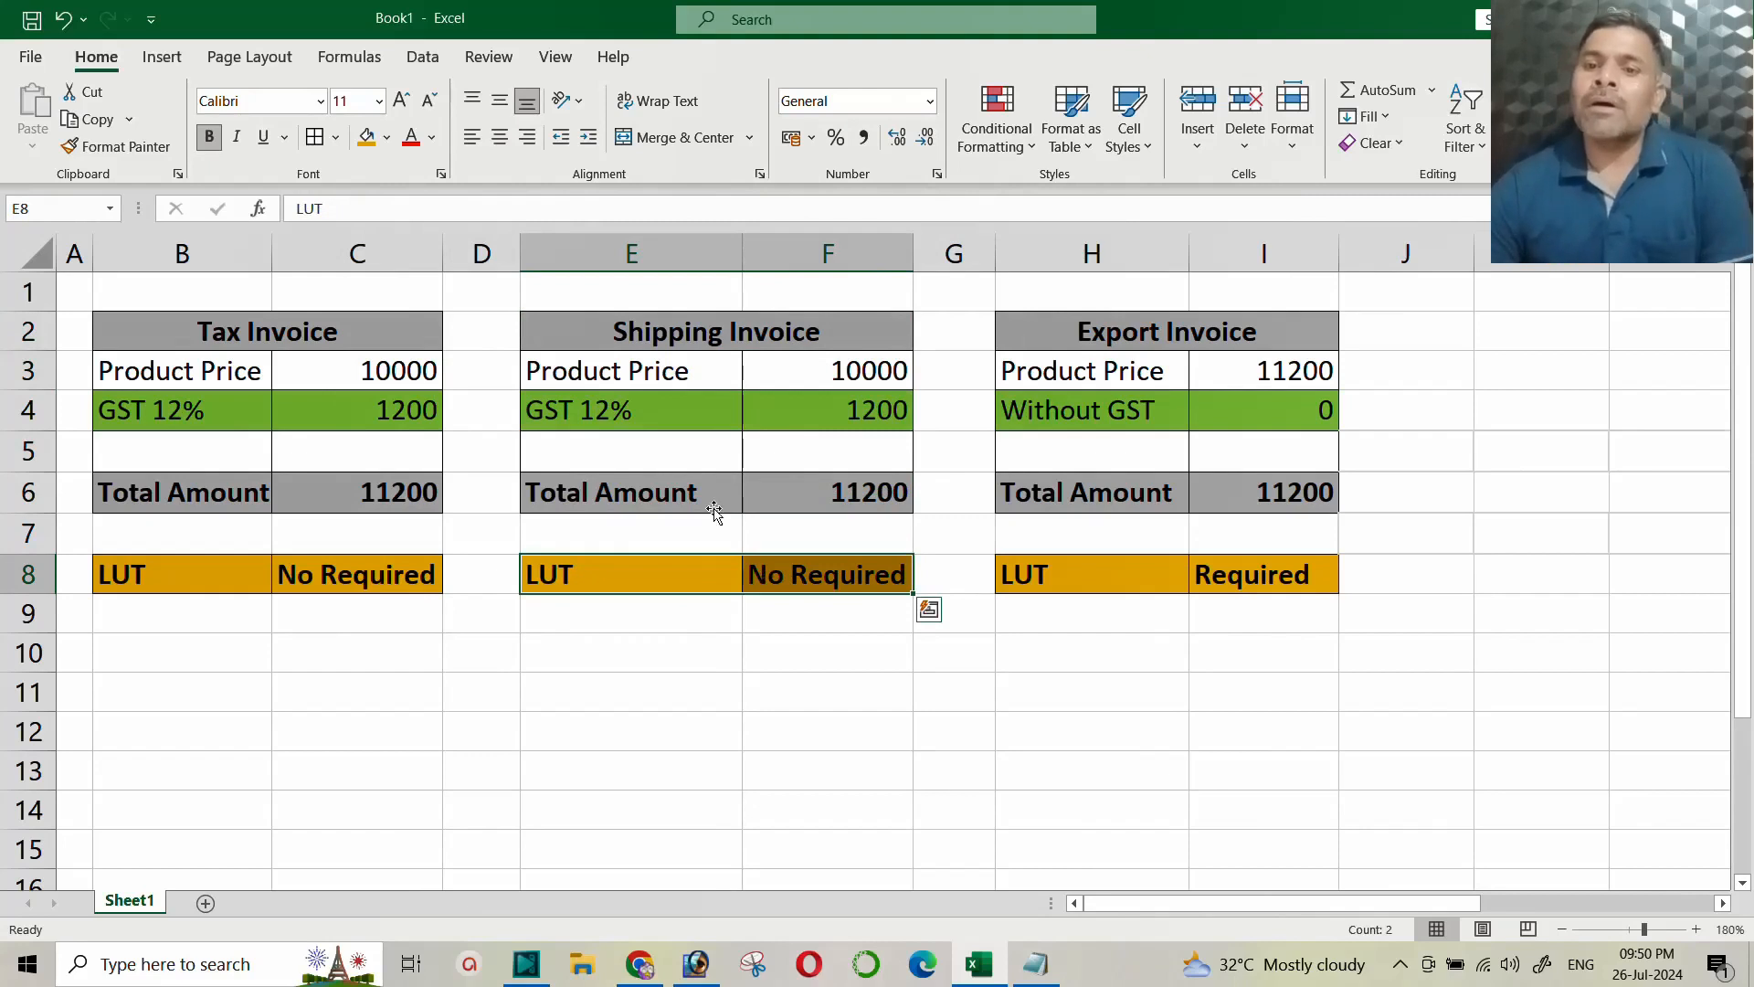
Step: Examine the Export Invoice's Without GST row and compare its LUT requirement with those of the Tax and Shipping Invoices
left_click(1082, 341)
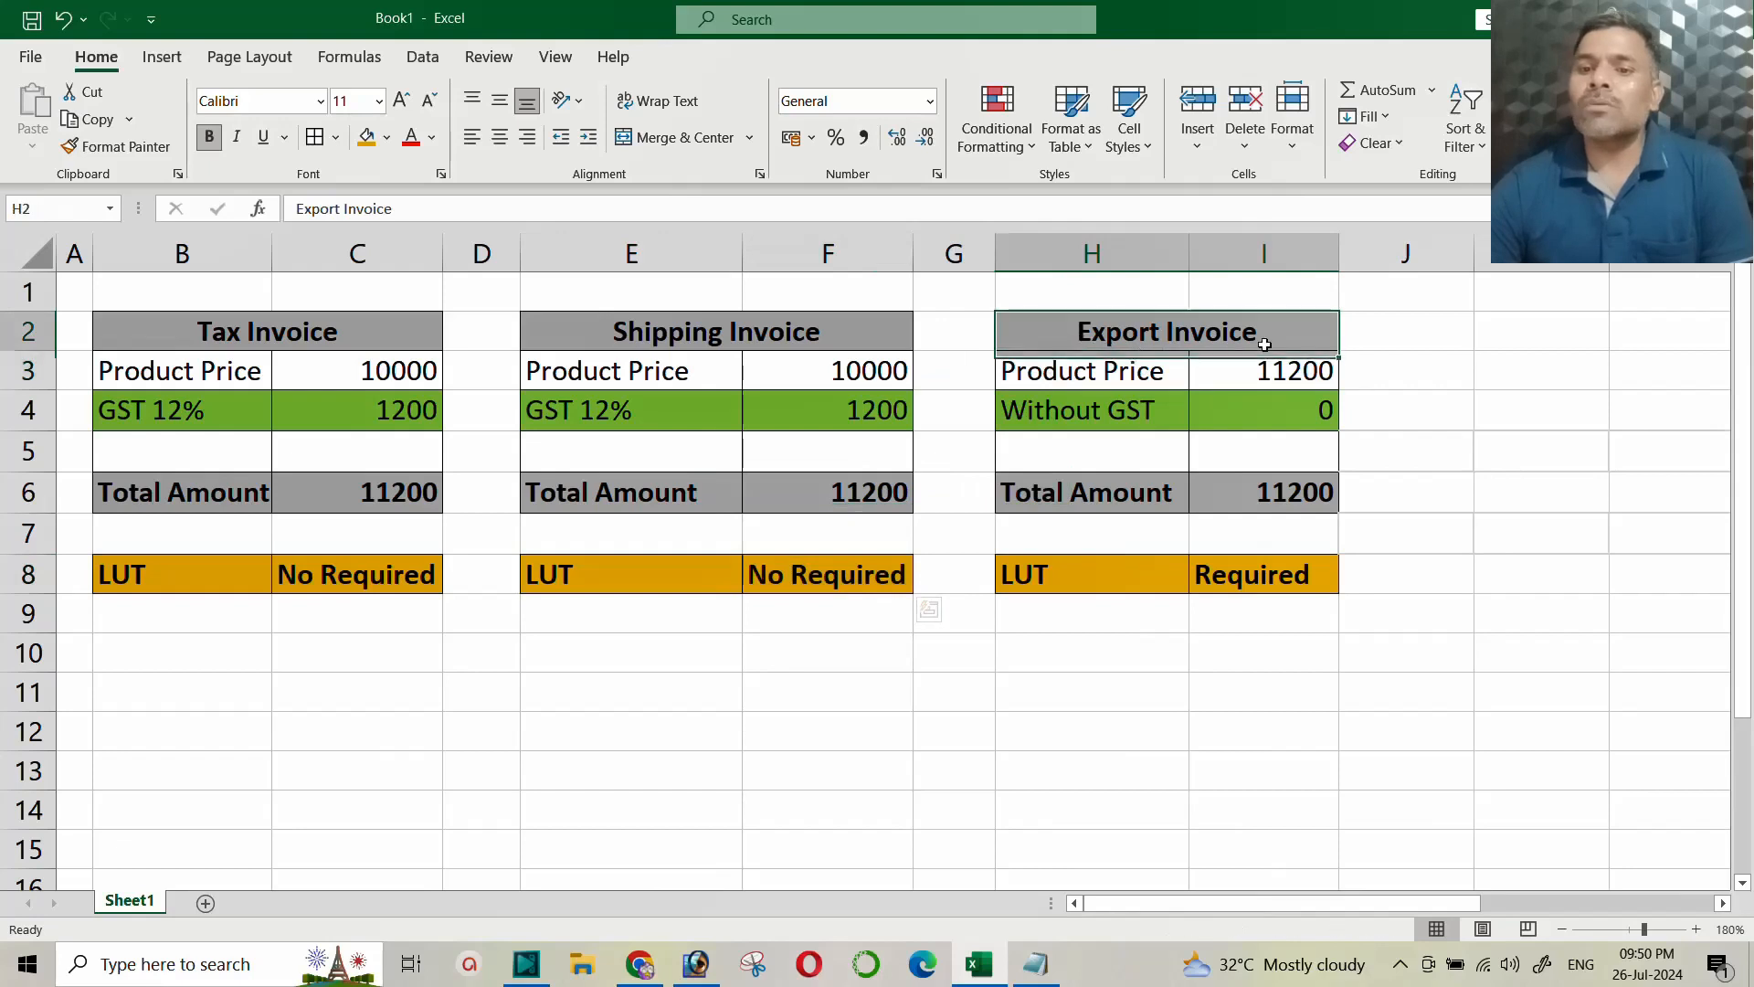
left_click(1084, 423)
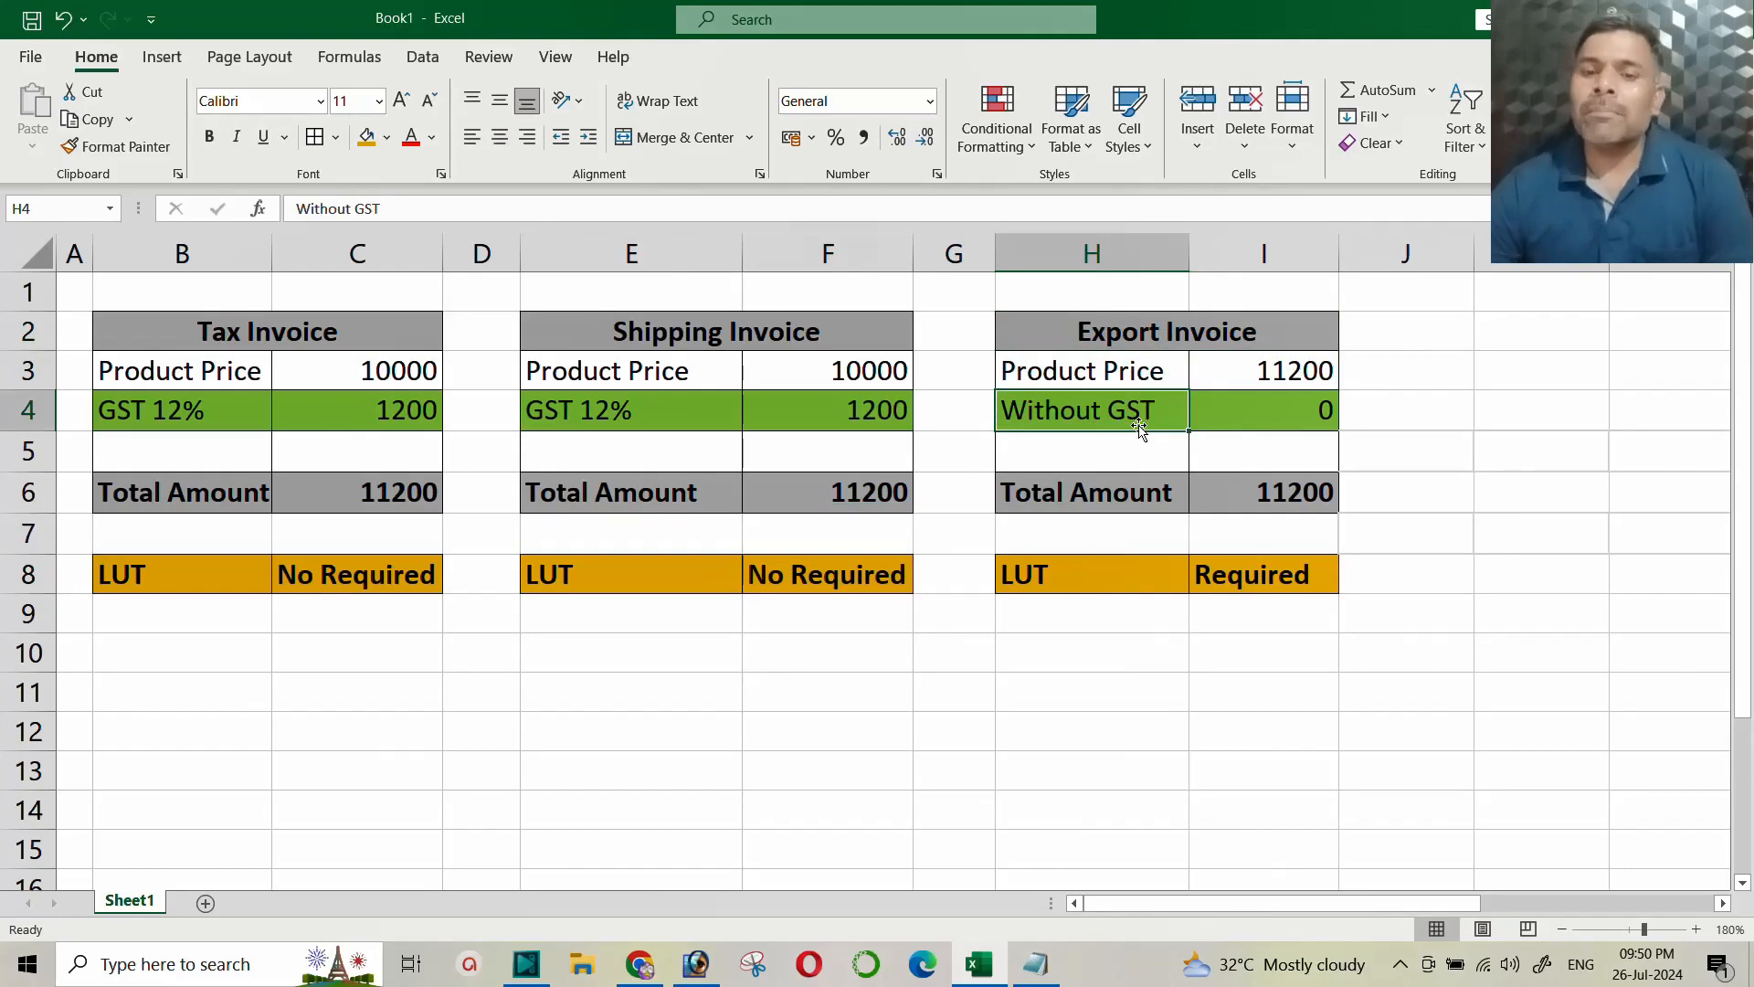
left_click(709, 331)
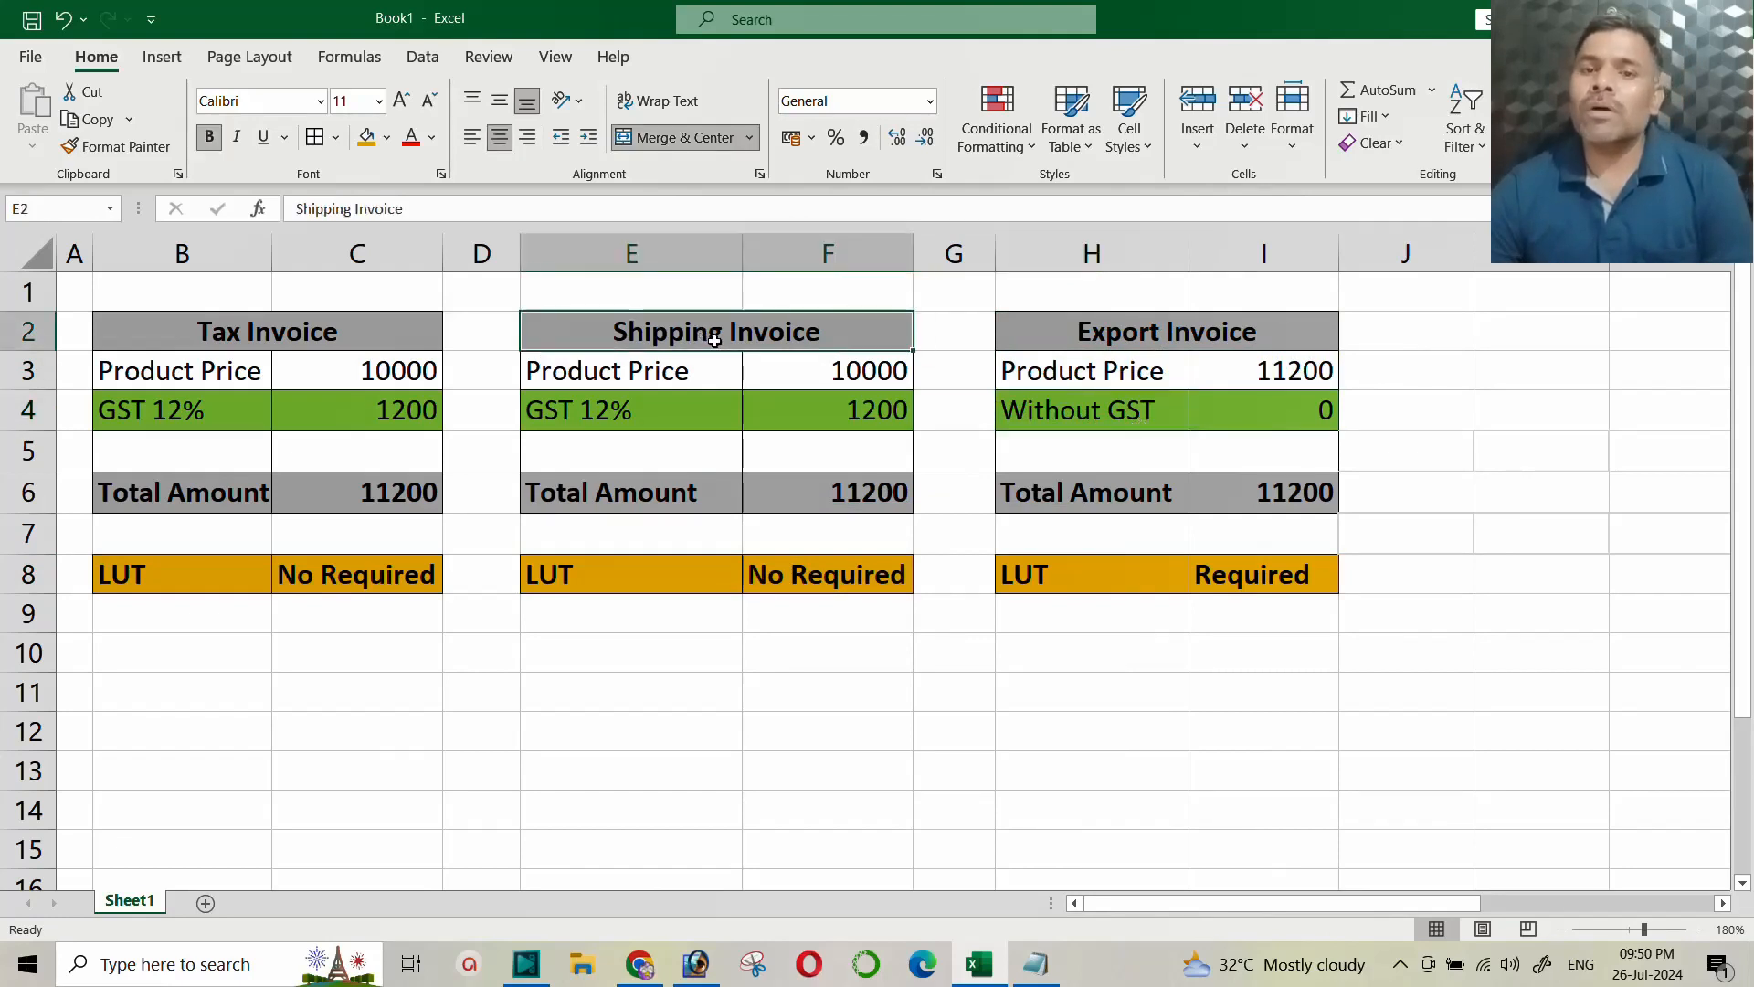
left_click(1101, 337)
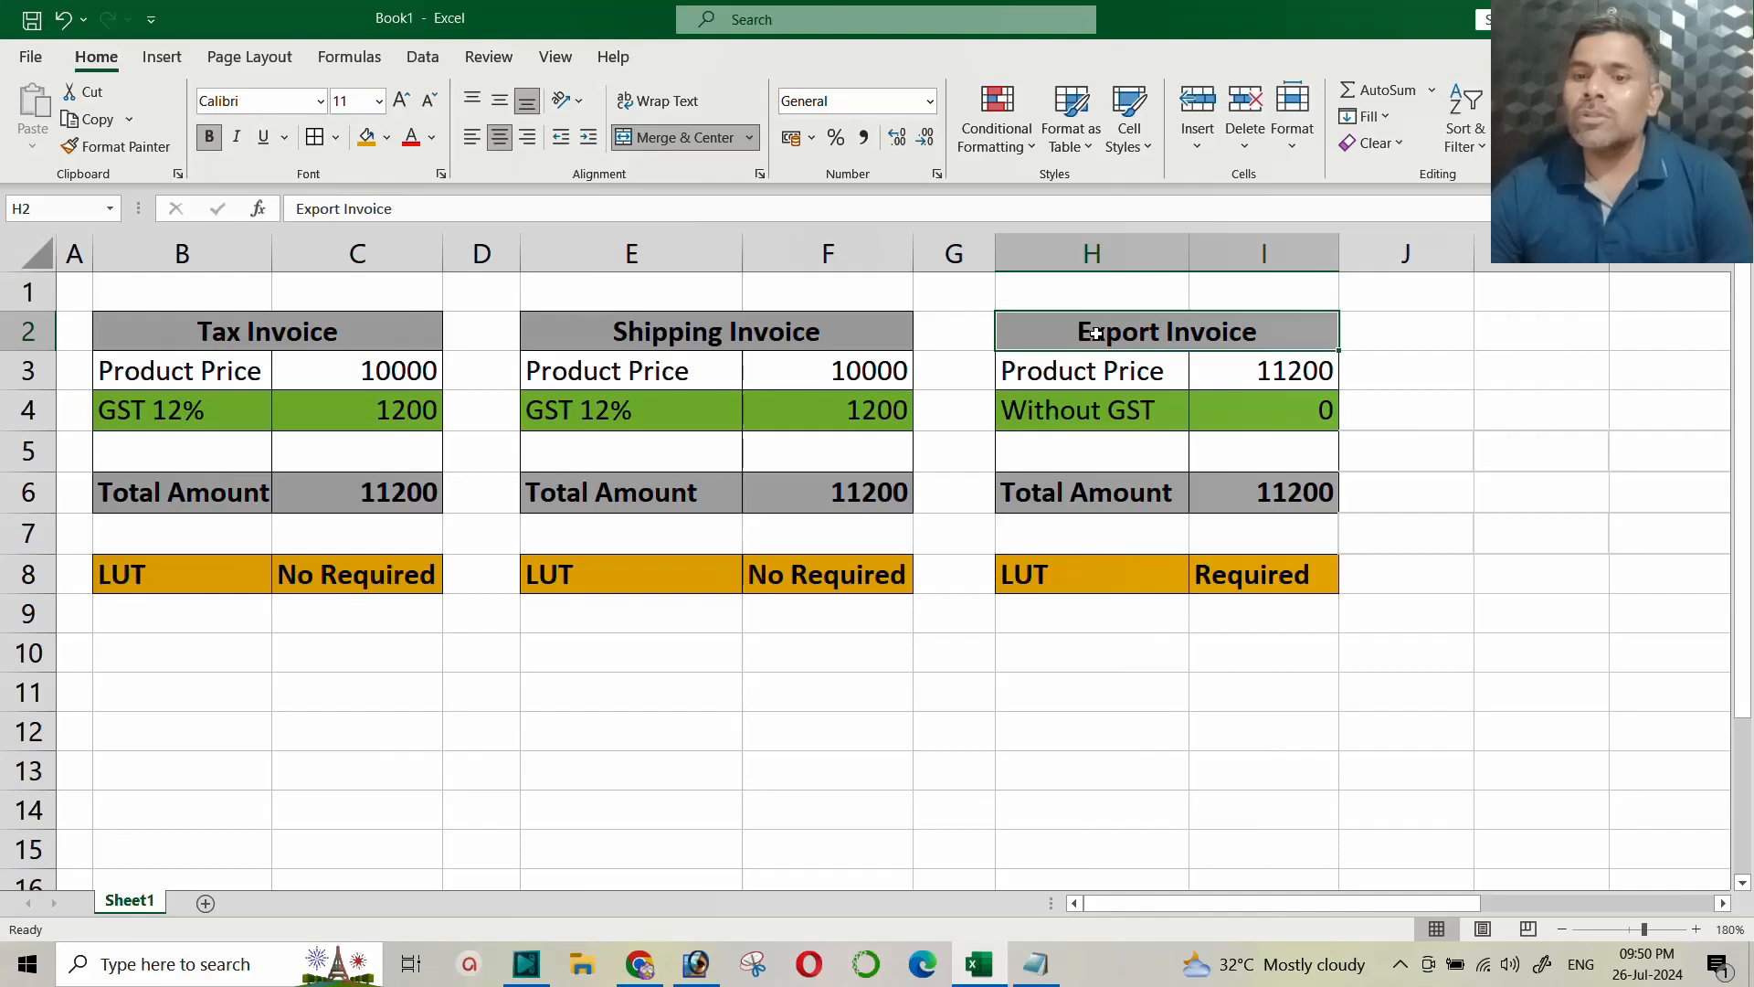
left_click_drag(1039, 582, 1285, 573)
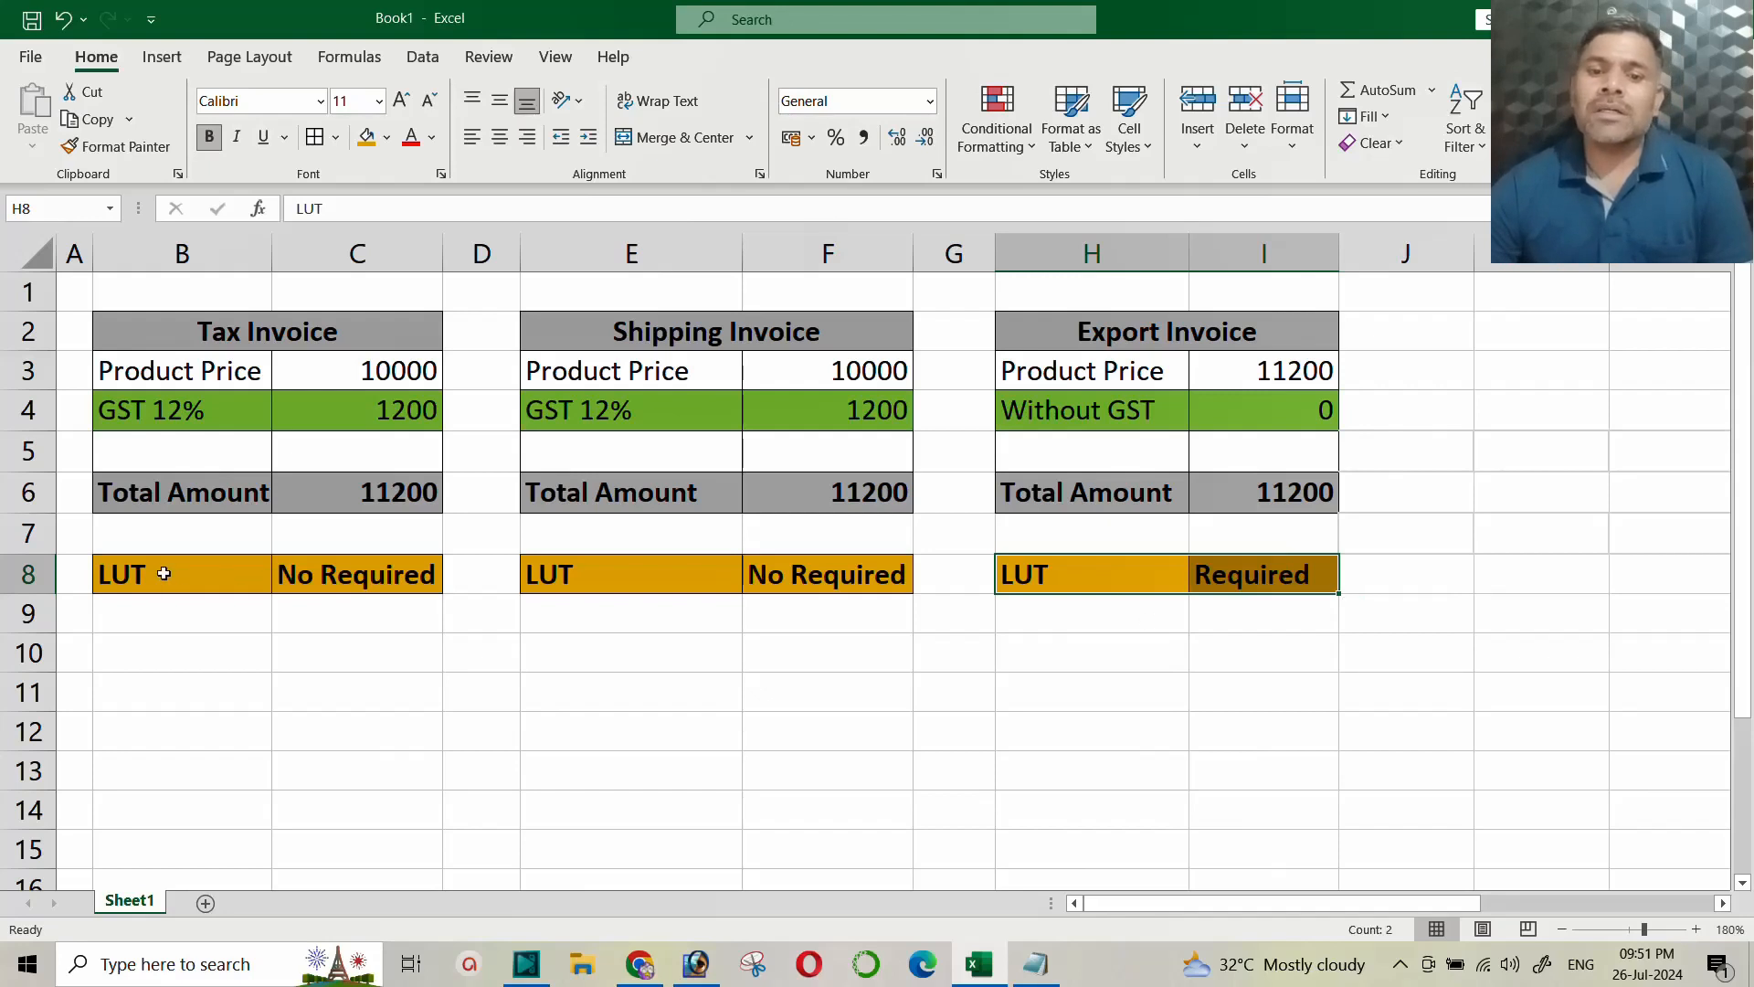
left_click_drag(165, 574, 827, 573)
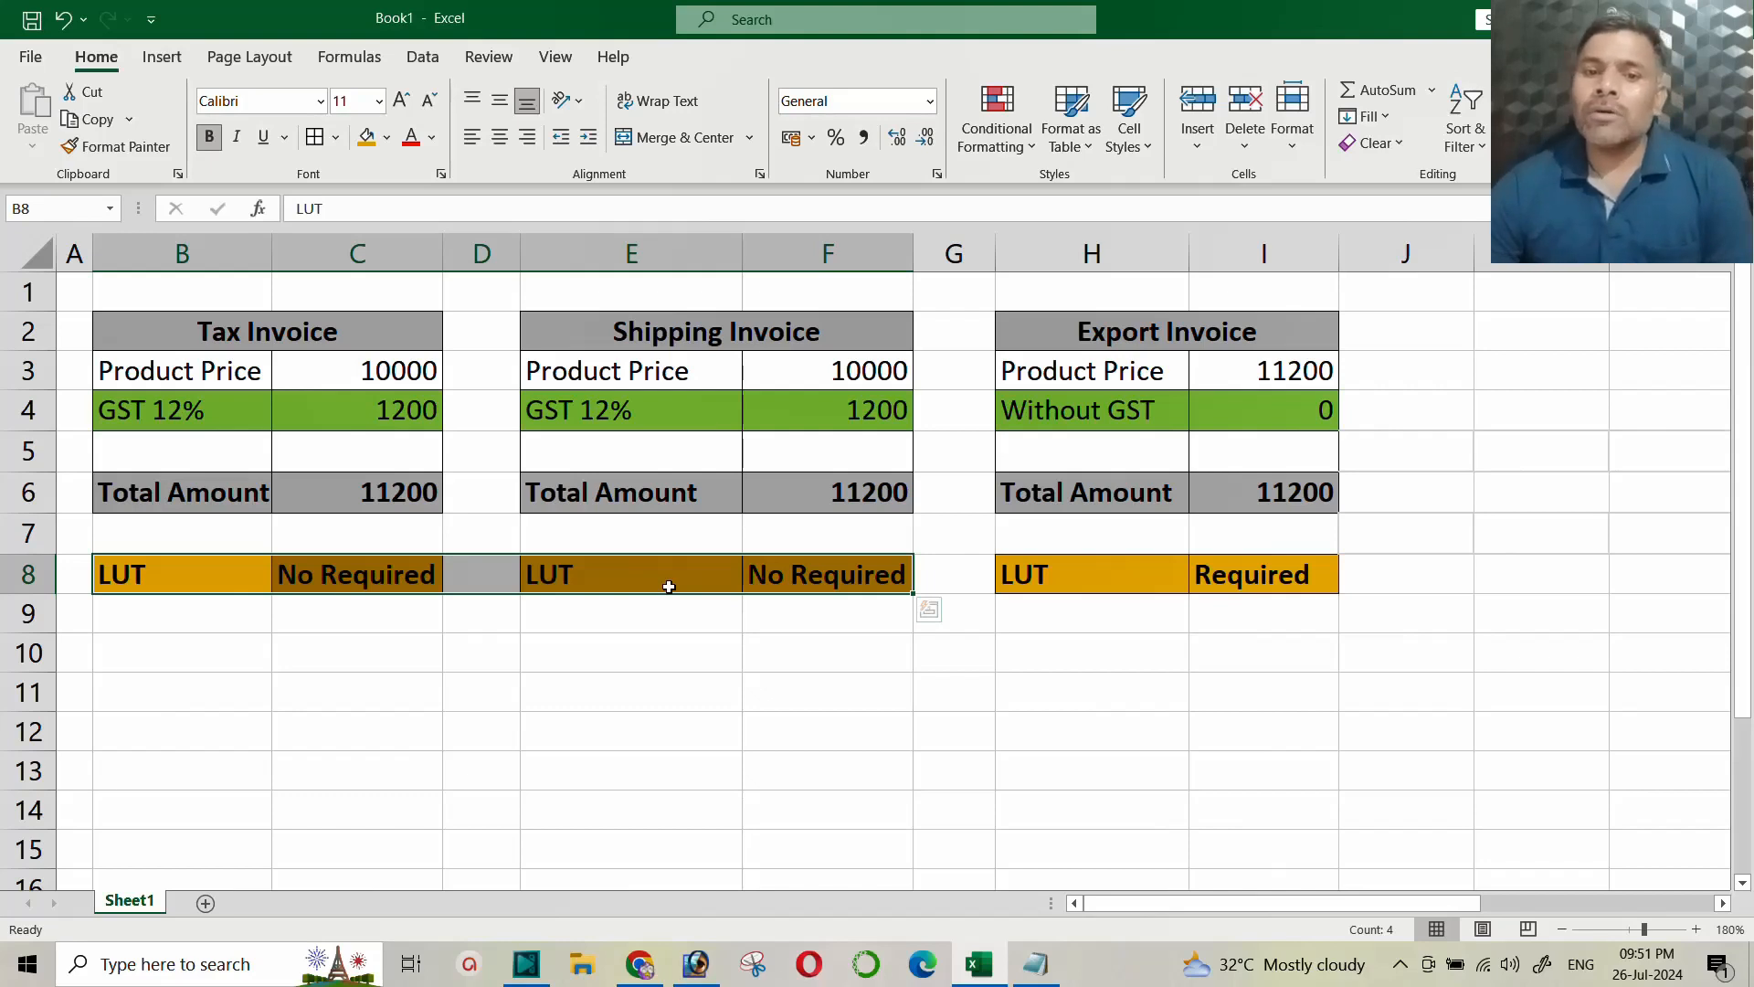
Step: Review the Shipping Invoice block E2:F6 and its GST 12% row alongside the Tax Invoice's total amount
left_click(647, 411)
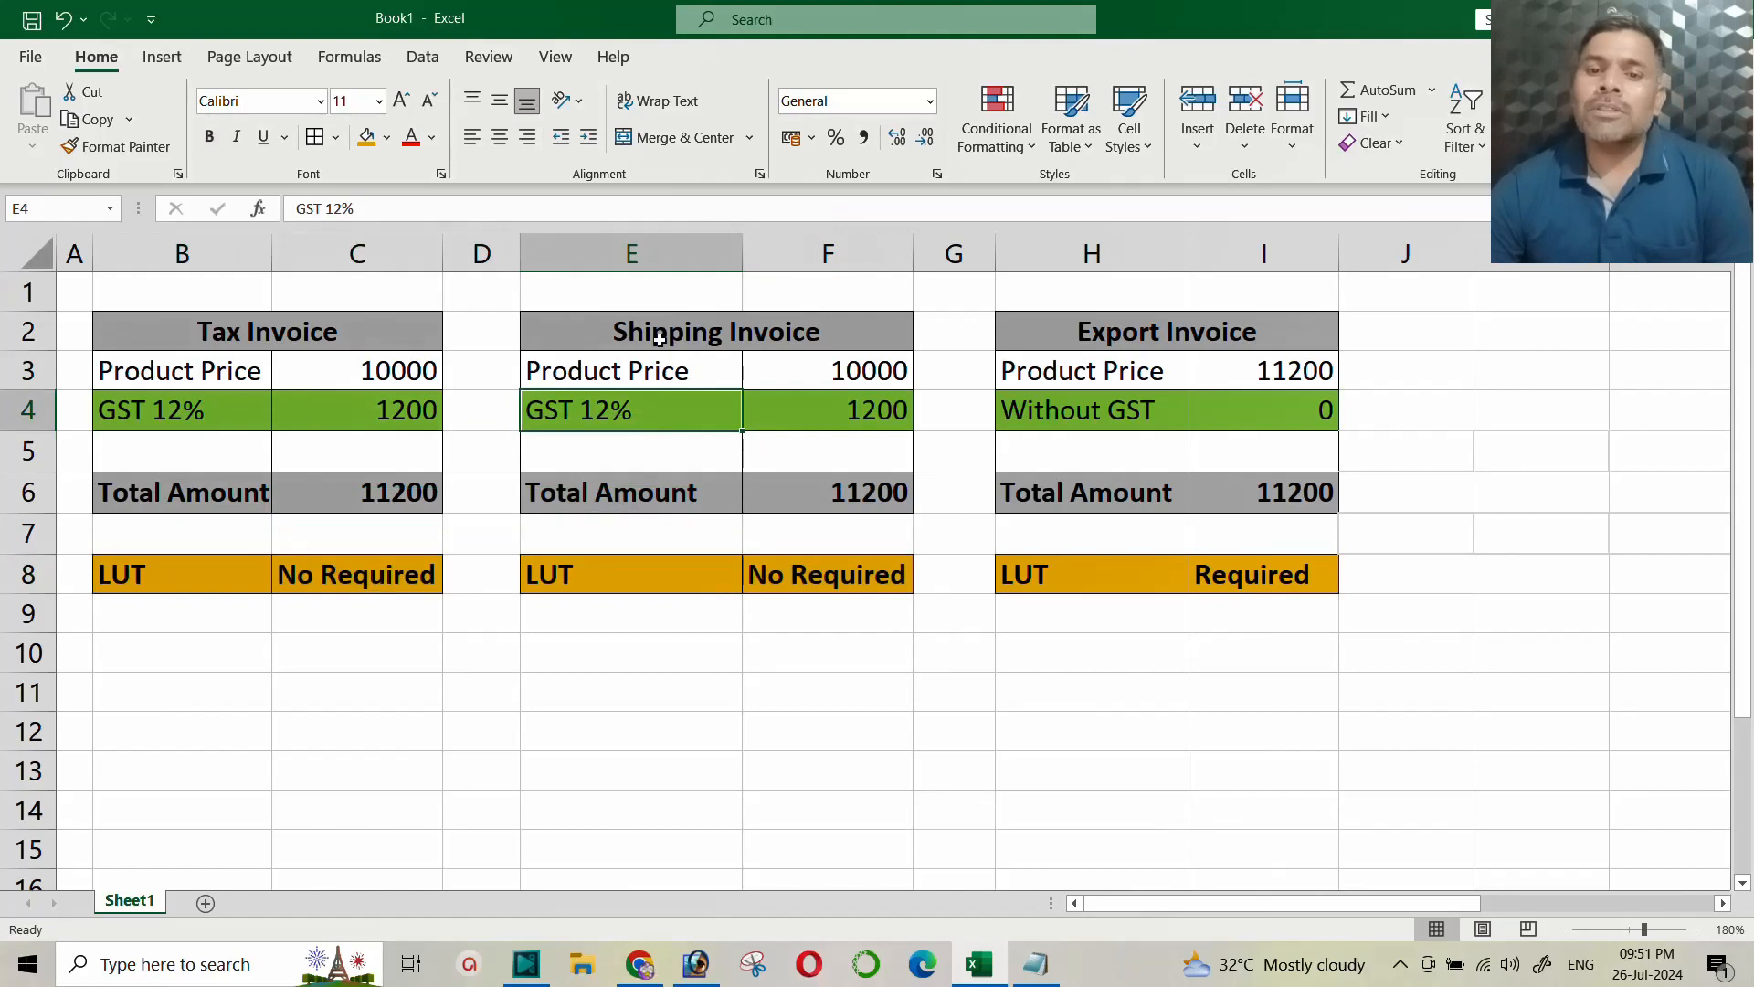
left_click_drag(659, 339, 777, 493)
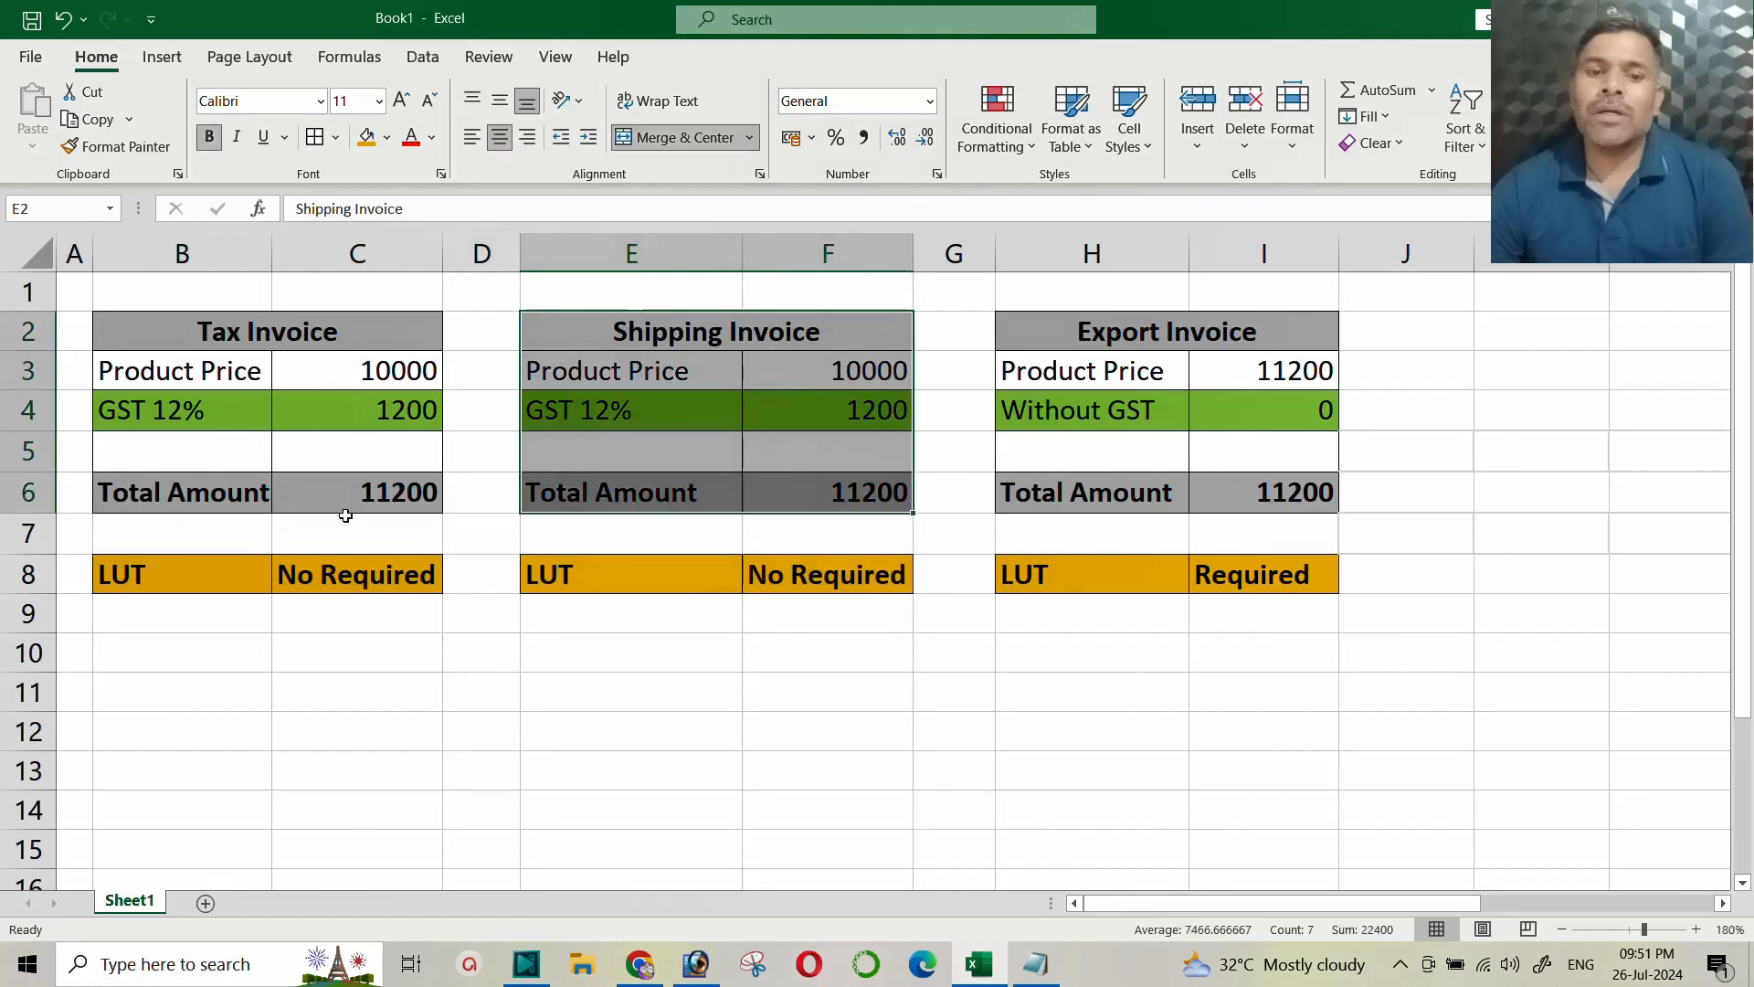
left_click(352, 498)
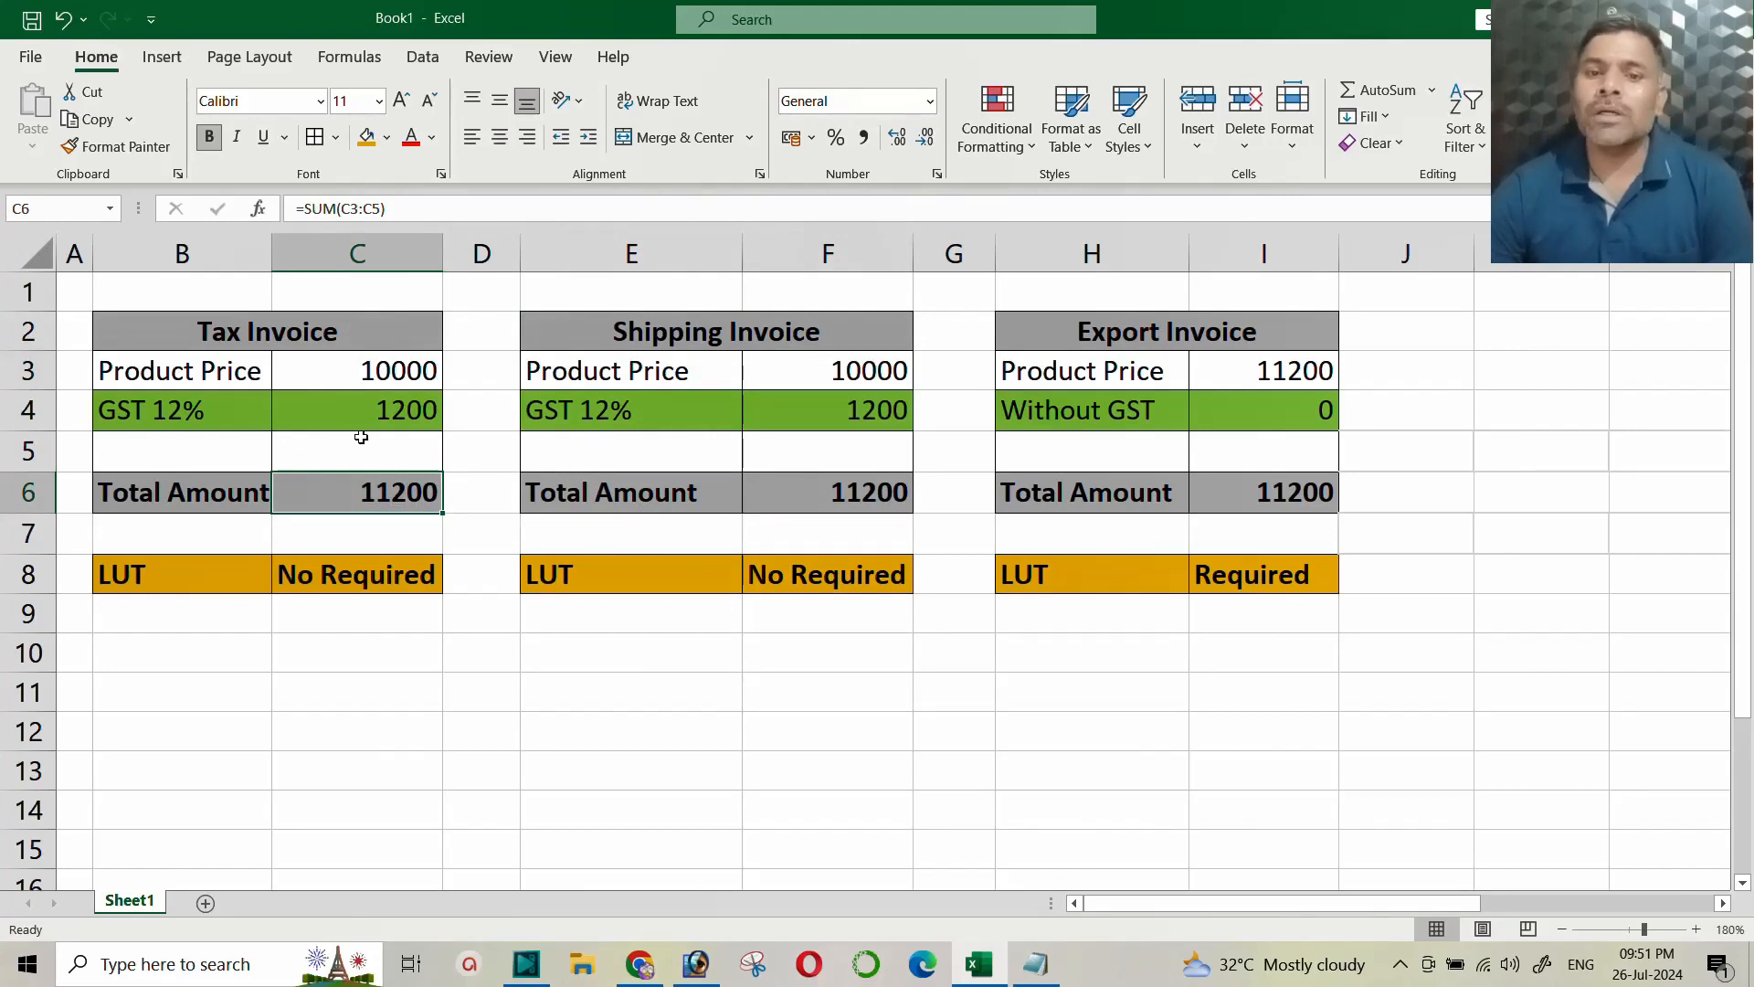
left_click(595, 326)
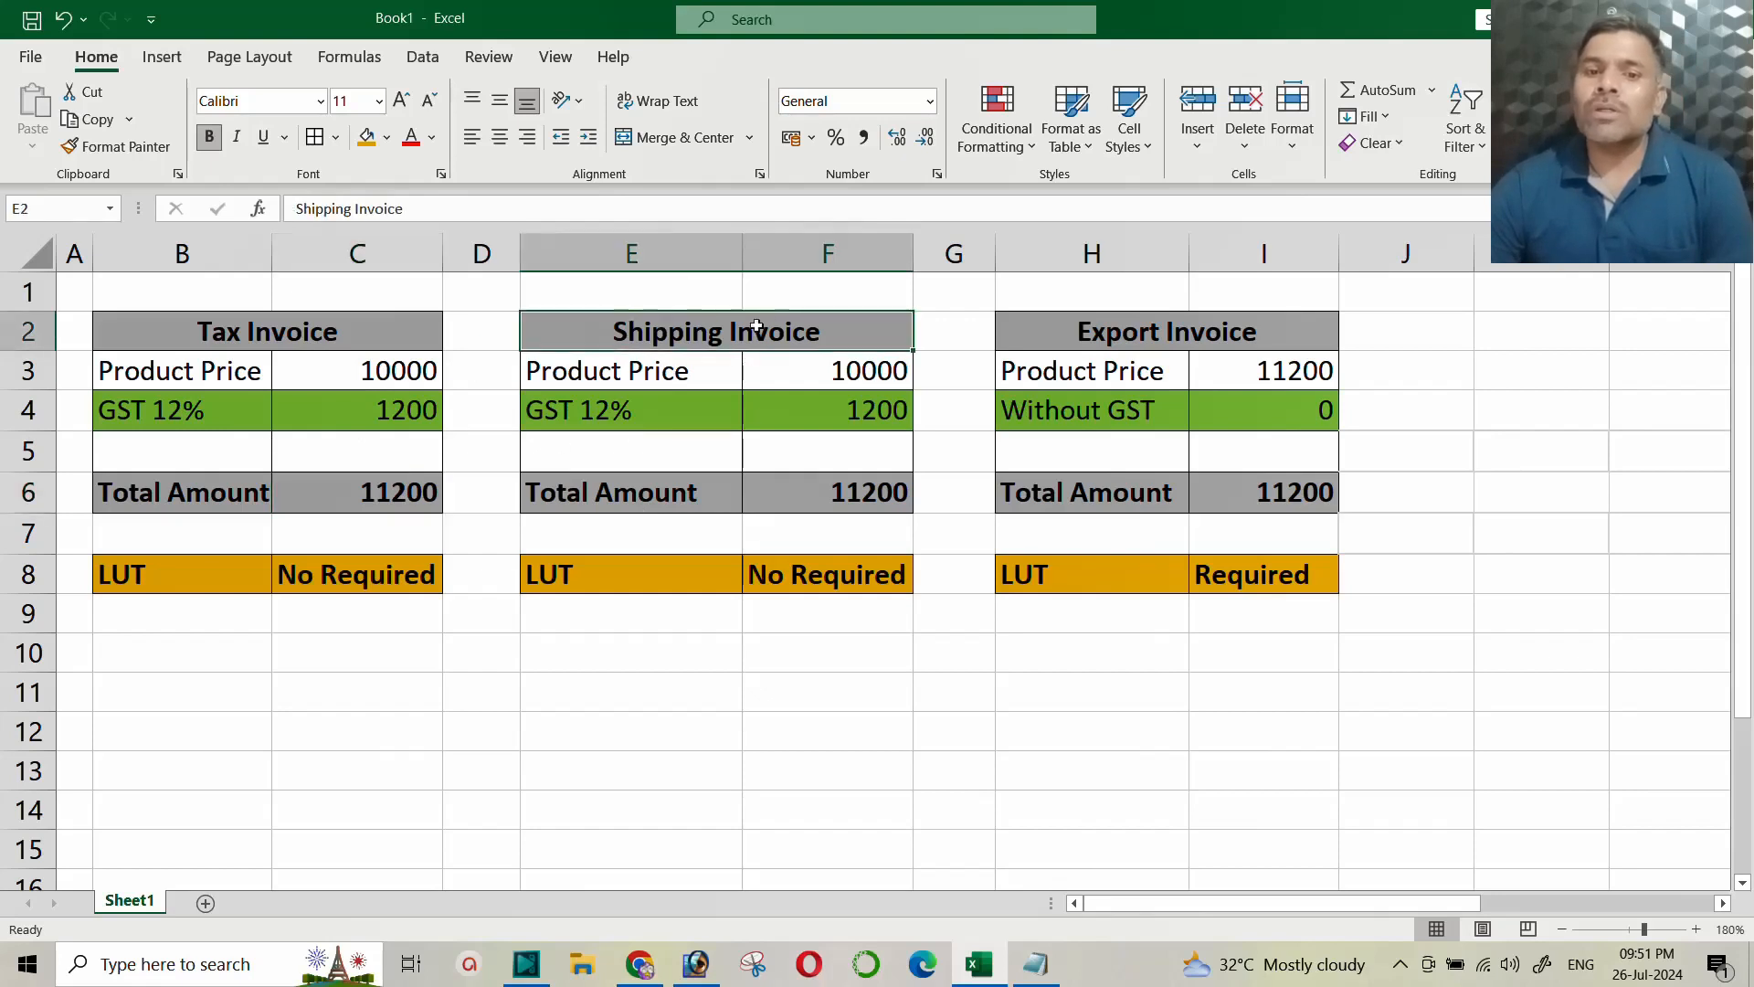
left_click(674, 407)
left_click(799, 405)
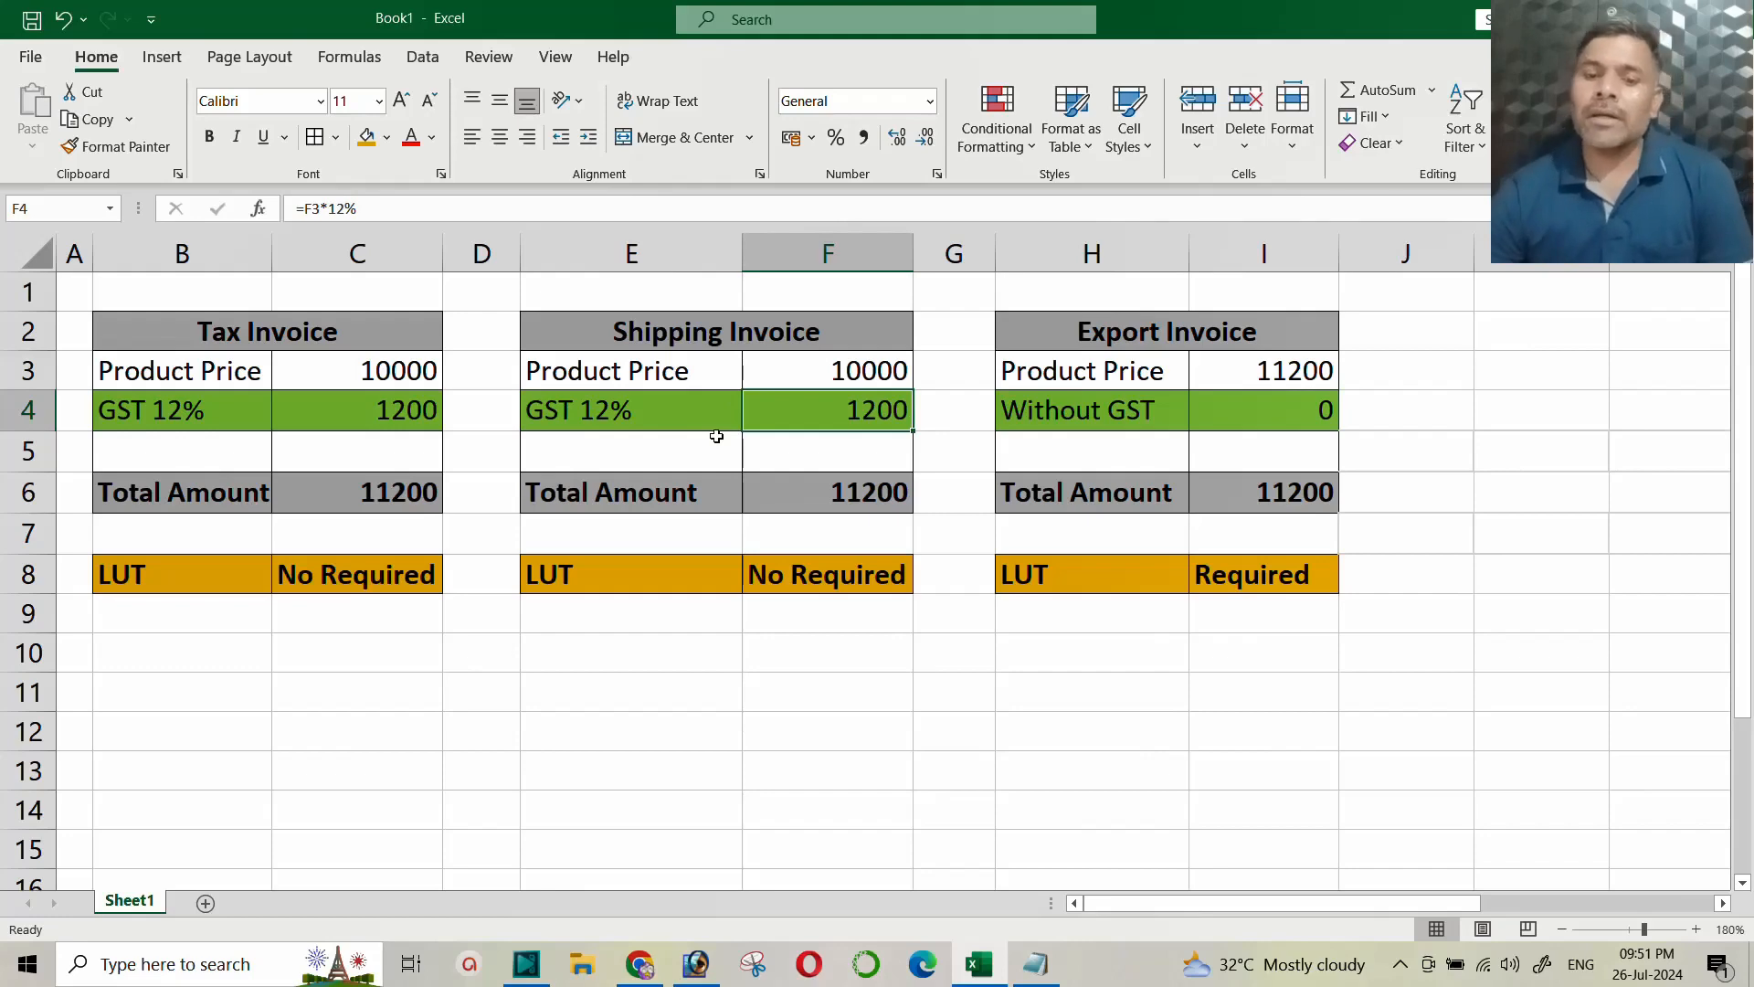
Step: Switch to the GST portal in Chrome and open the 6A - Exports Invoices section of GSTR-1
left_click(639, 963)
left_click(1366, 23)
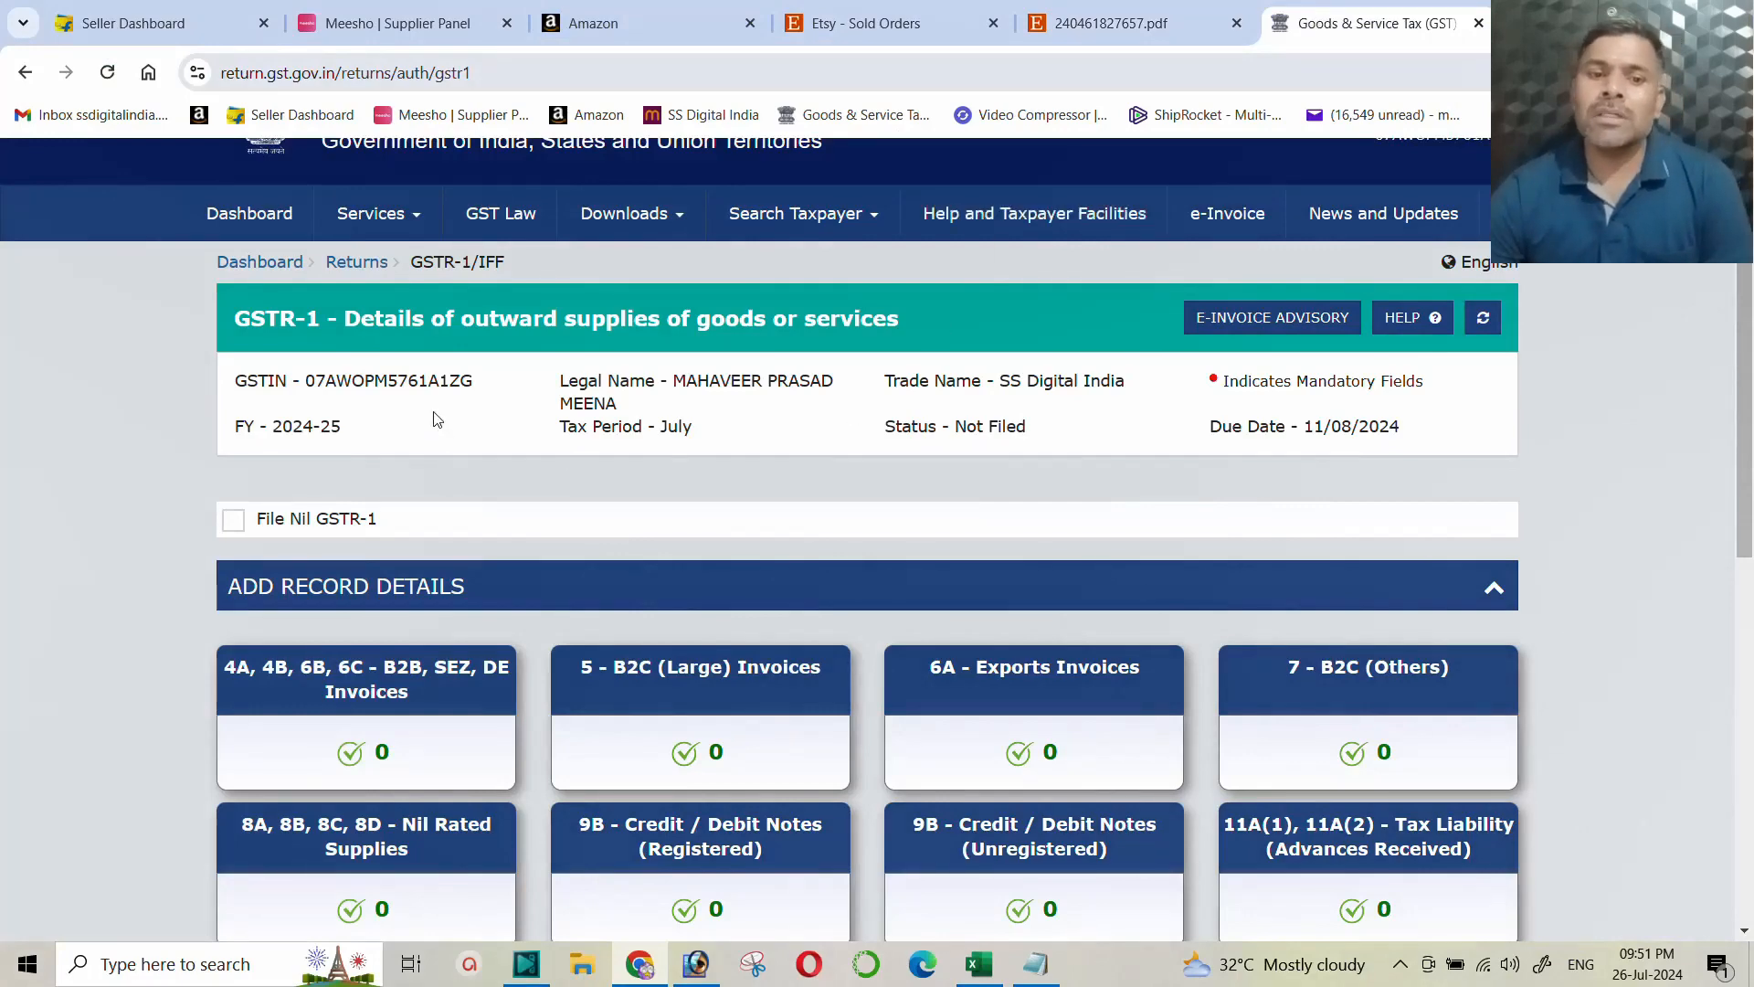
scroll(436, 419, "down", 3)
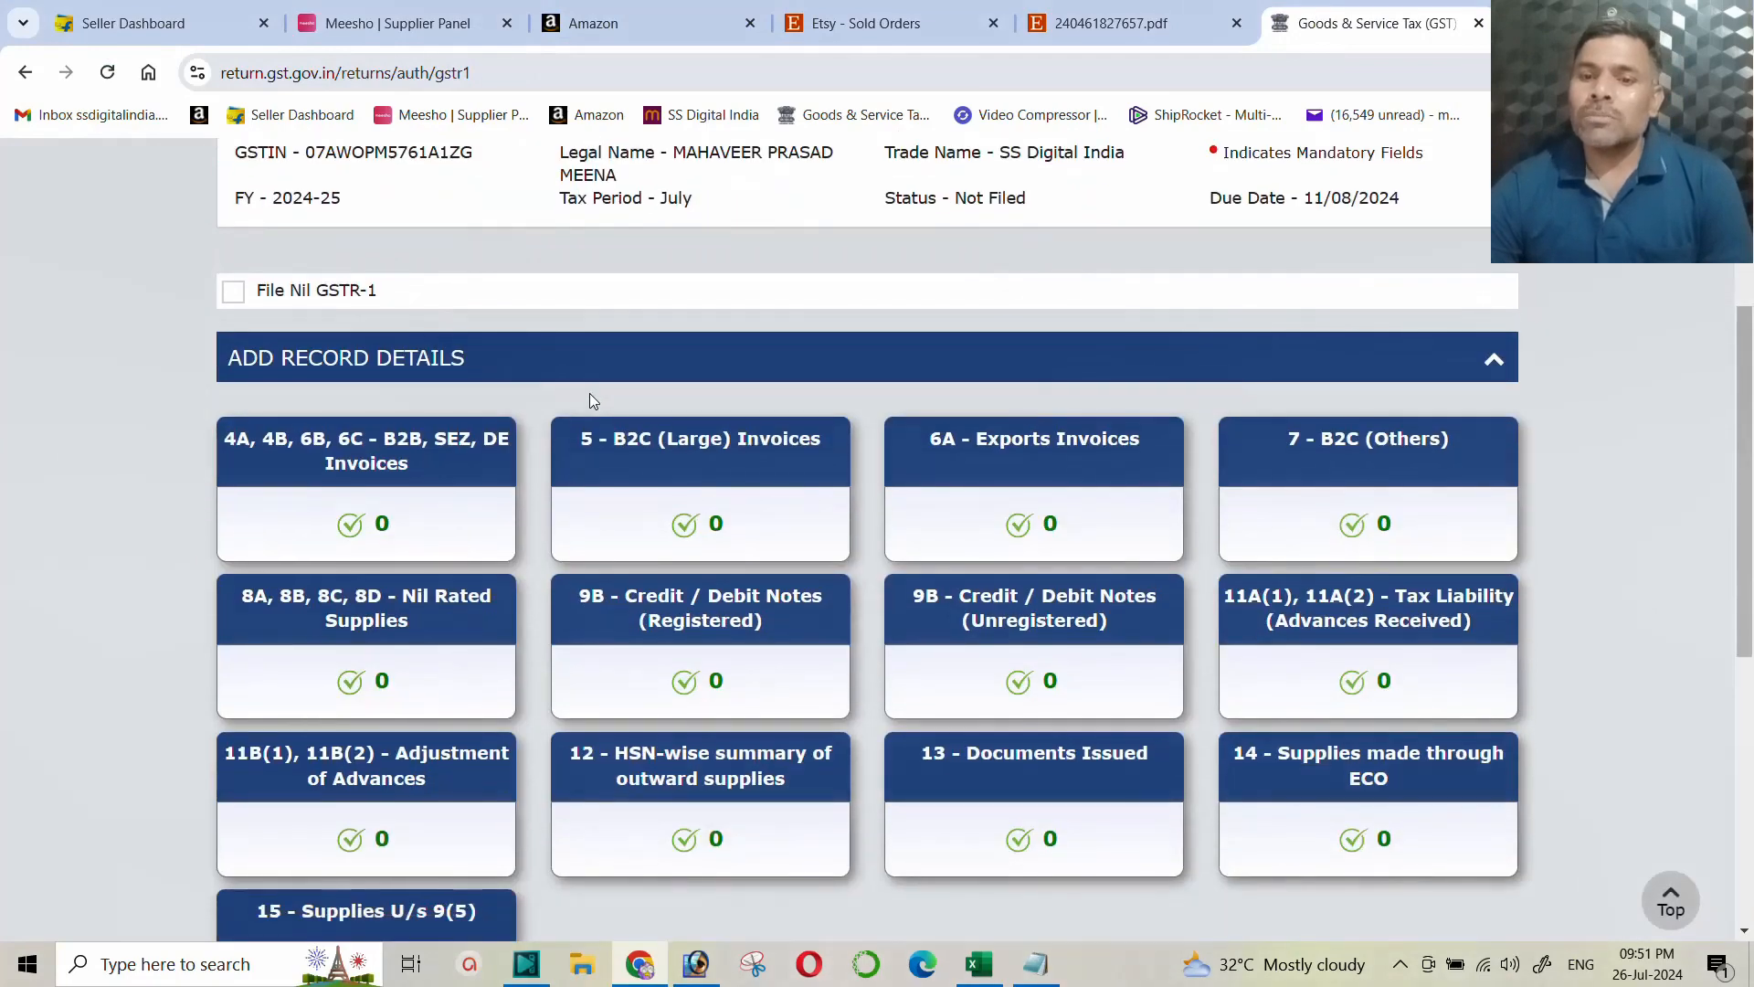
left_click(1003, 451)
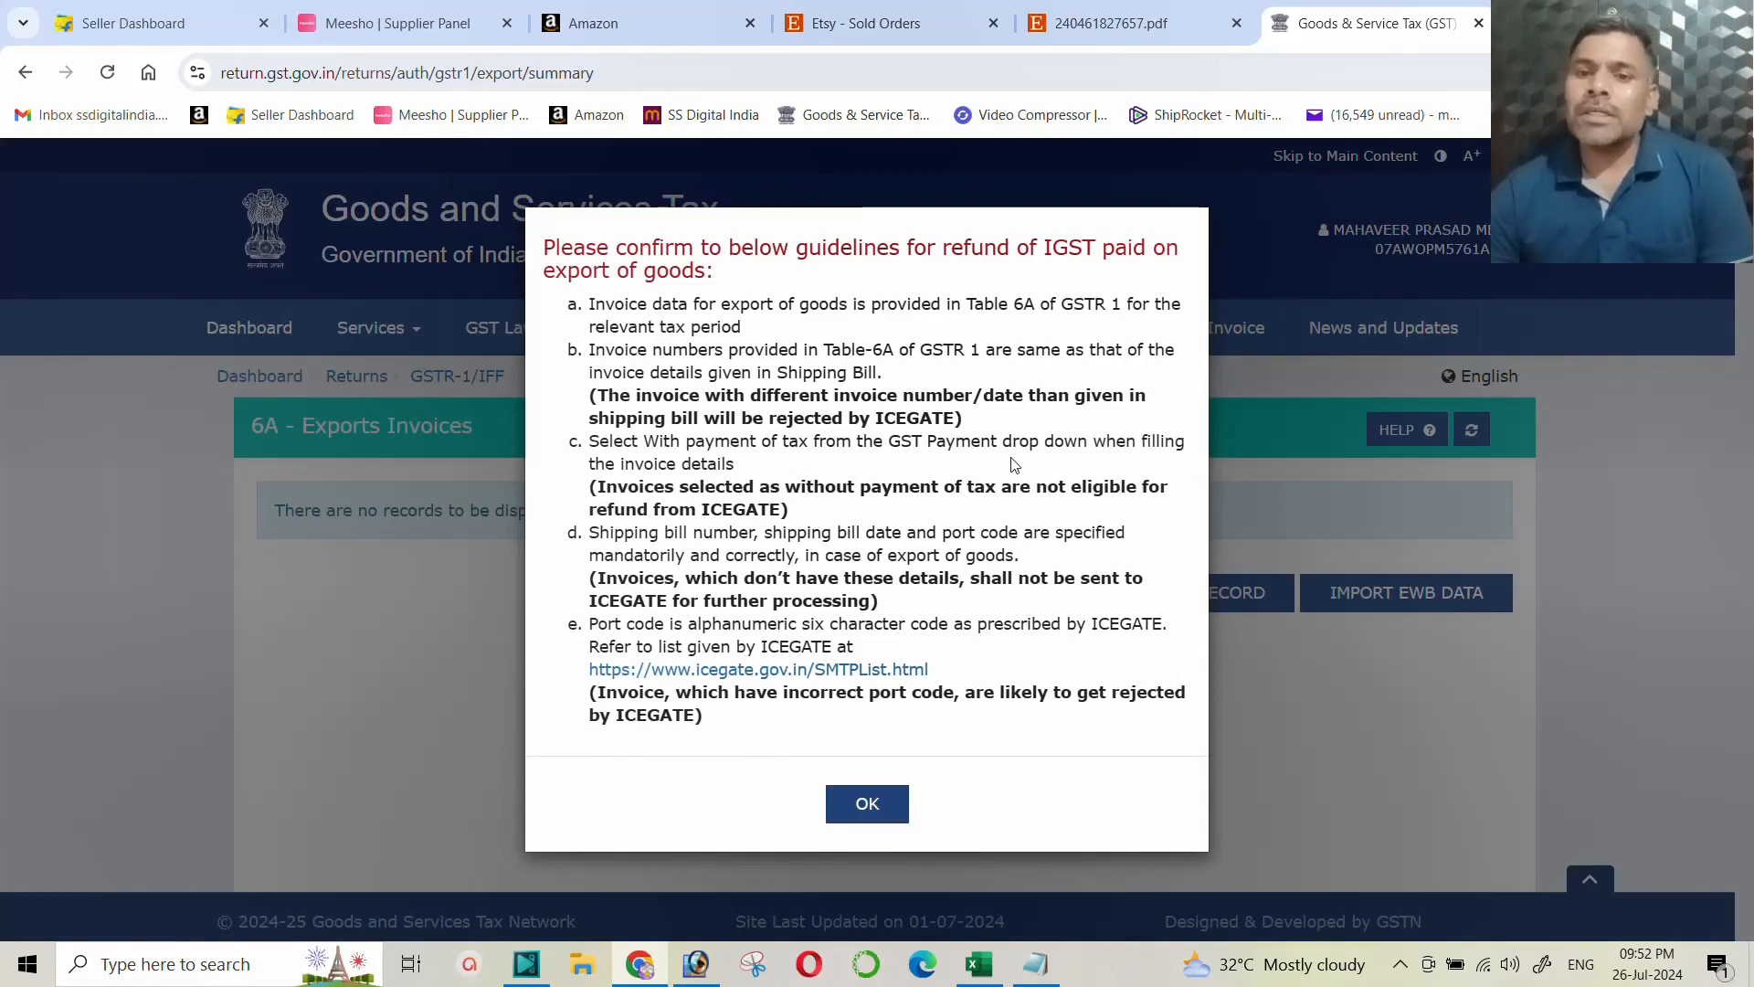
Step: Read the IGST refund guidelines on matching invoice numbers, payment of tax and shipping bill details, and accept them
left_click_drag(589, 350, 1048, 376)
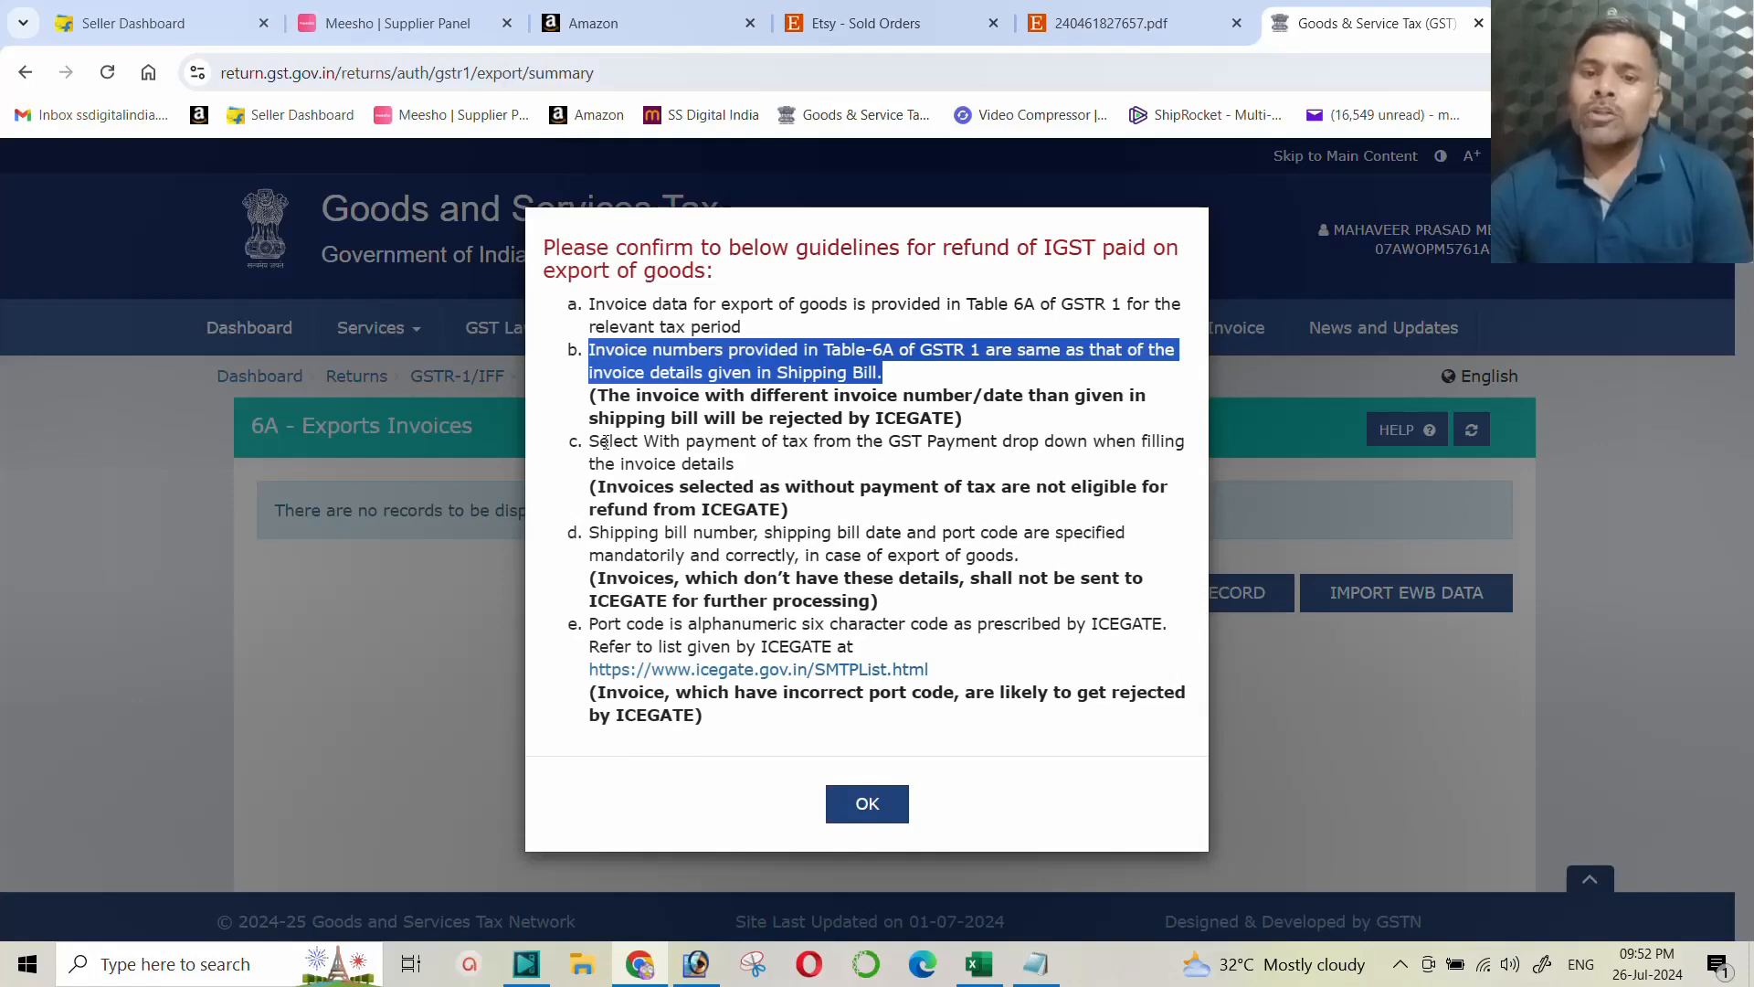
left_click_drag(589, 442, 1142, 467)
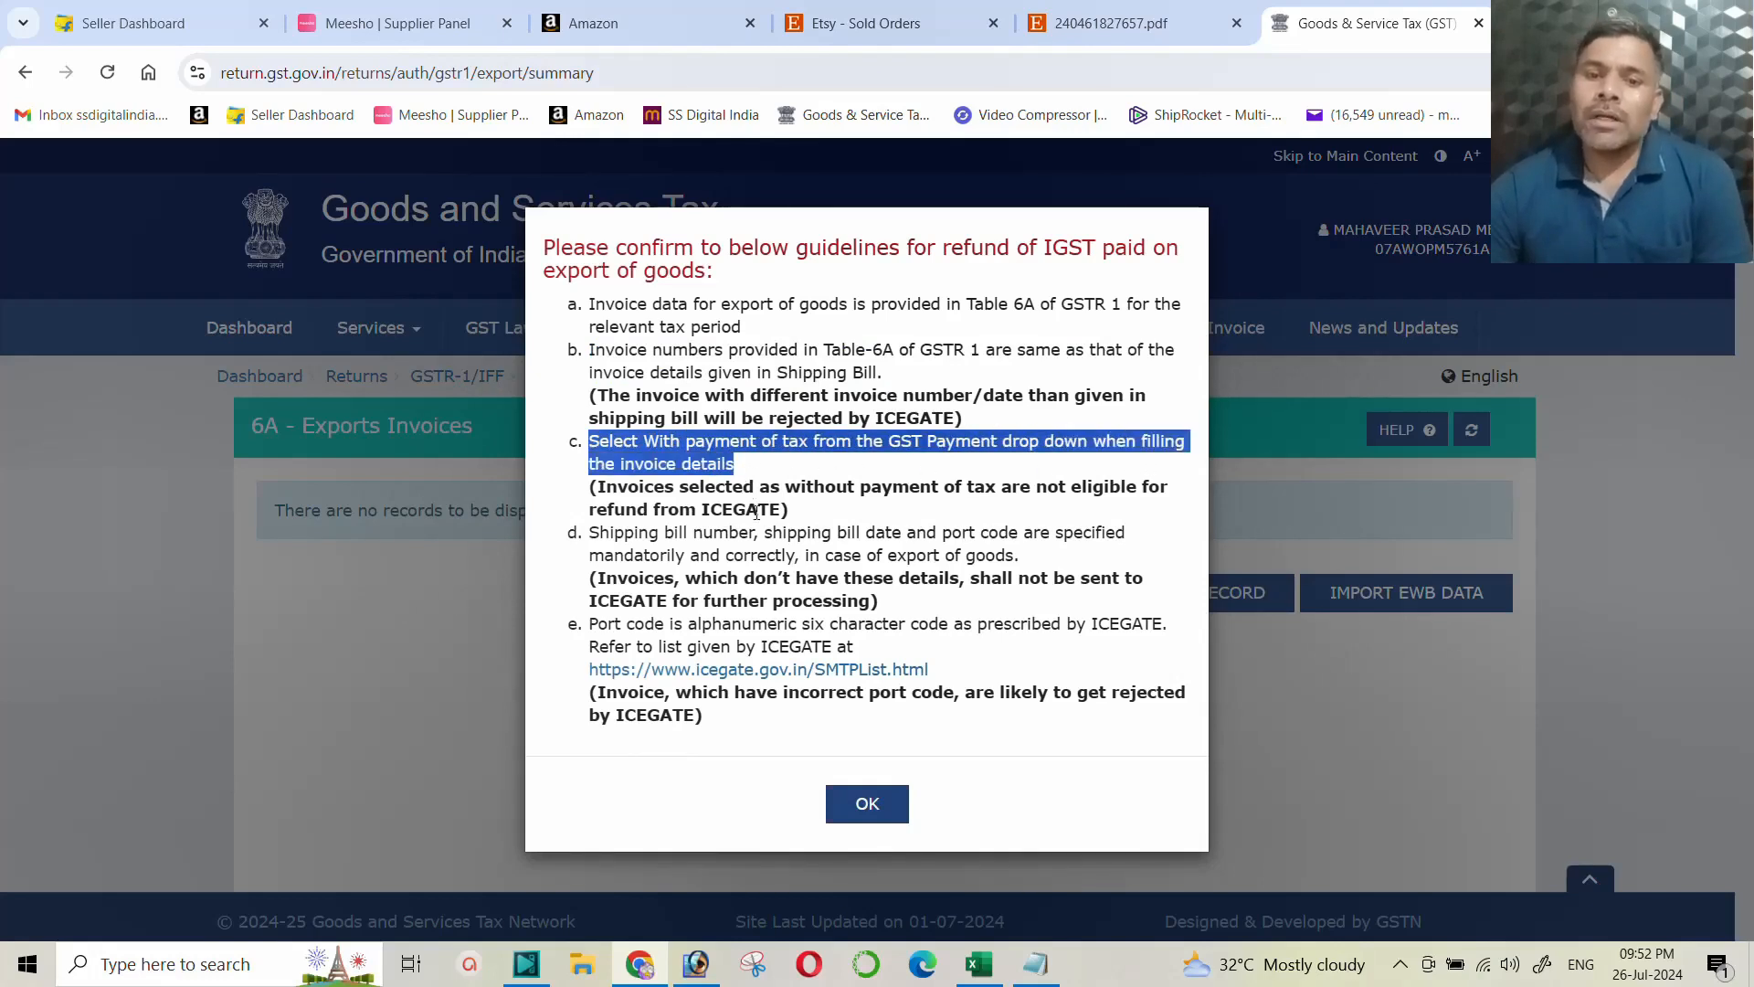
left_click_drag(599, 488, 803, 527)
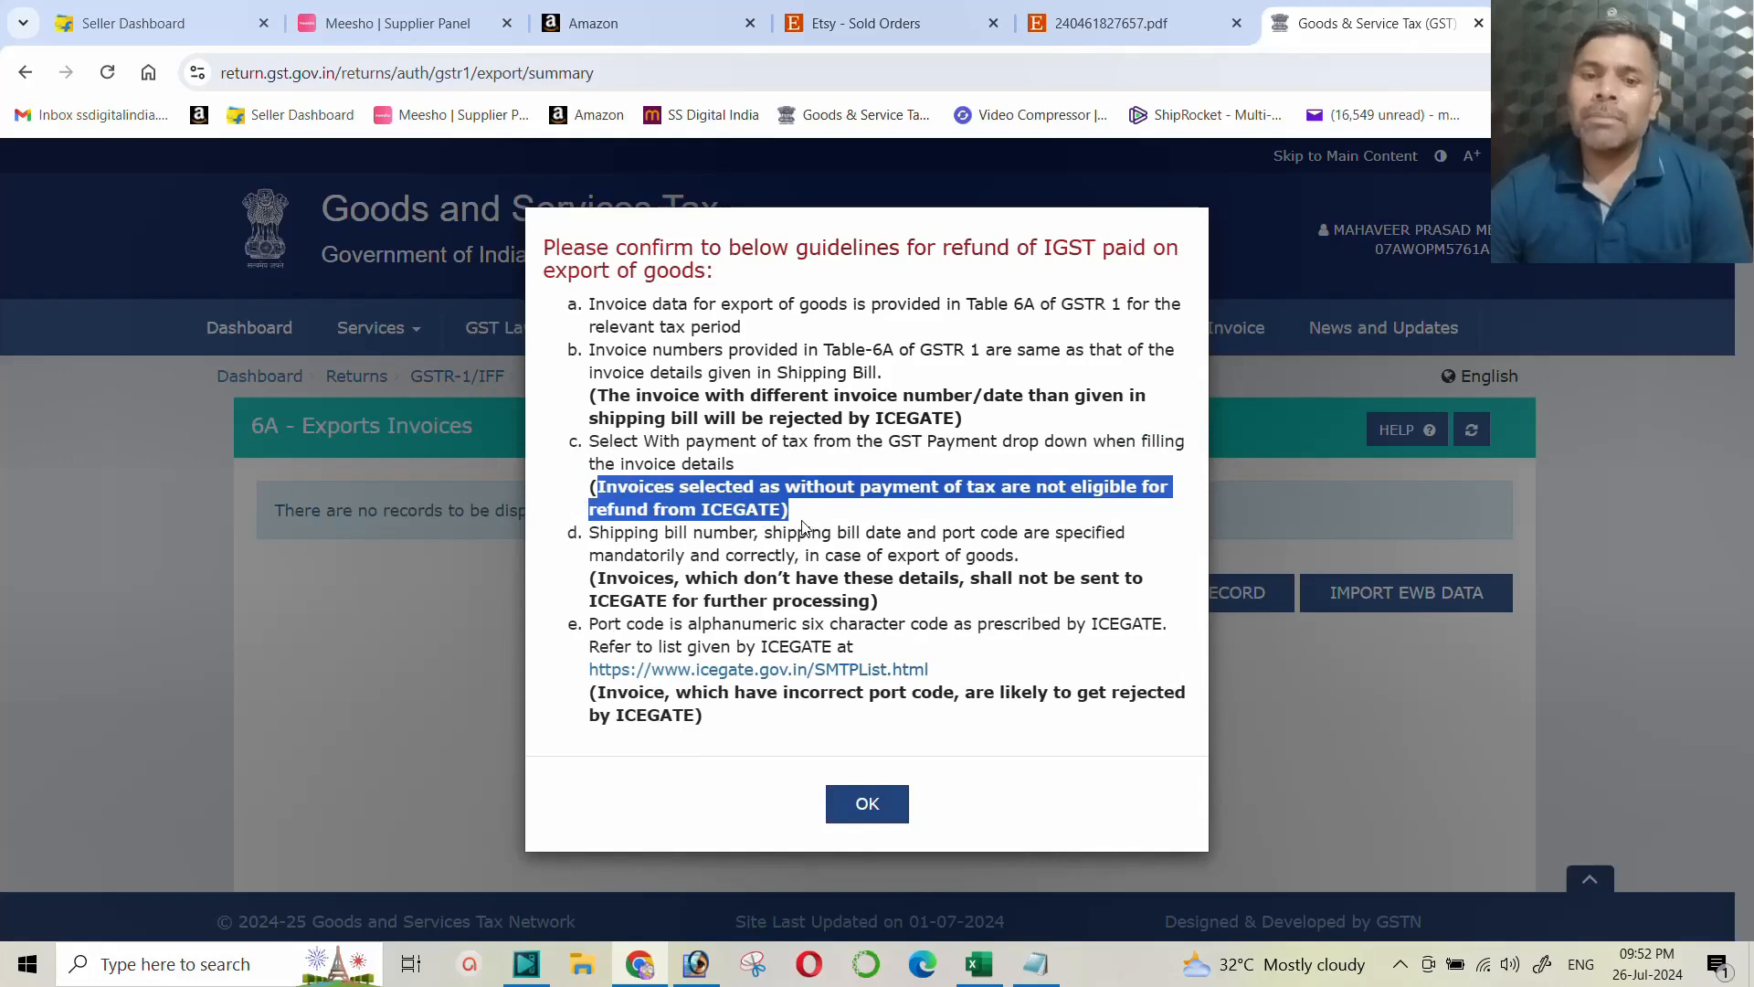
left_click_drag(591, 533, 1049, 559)
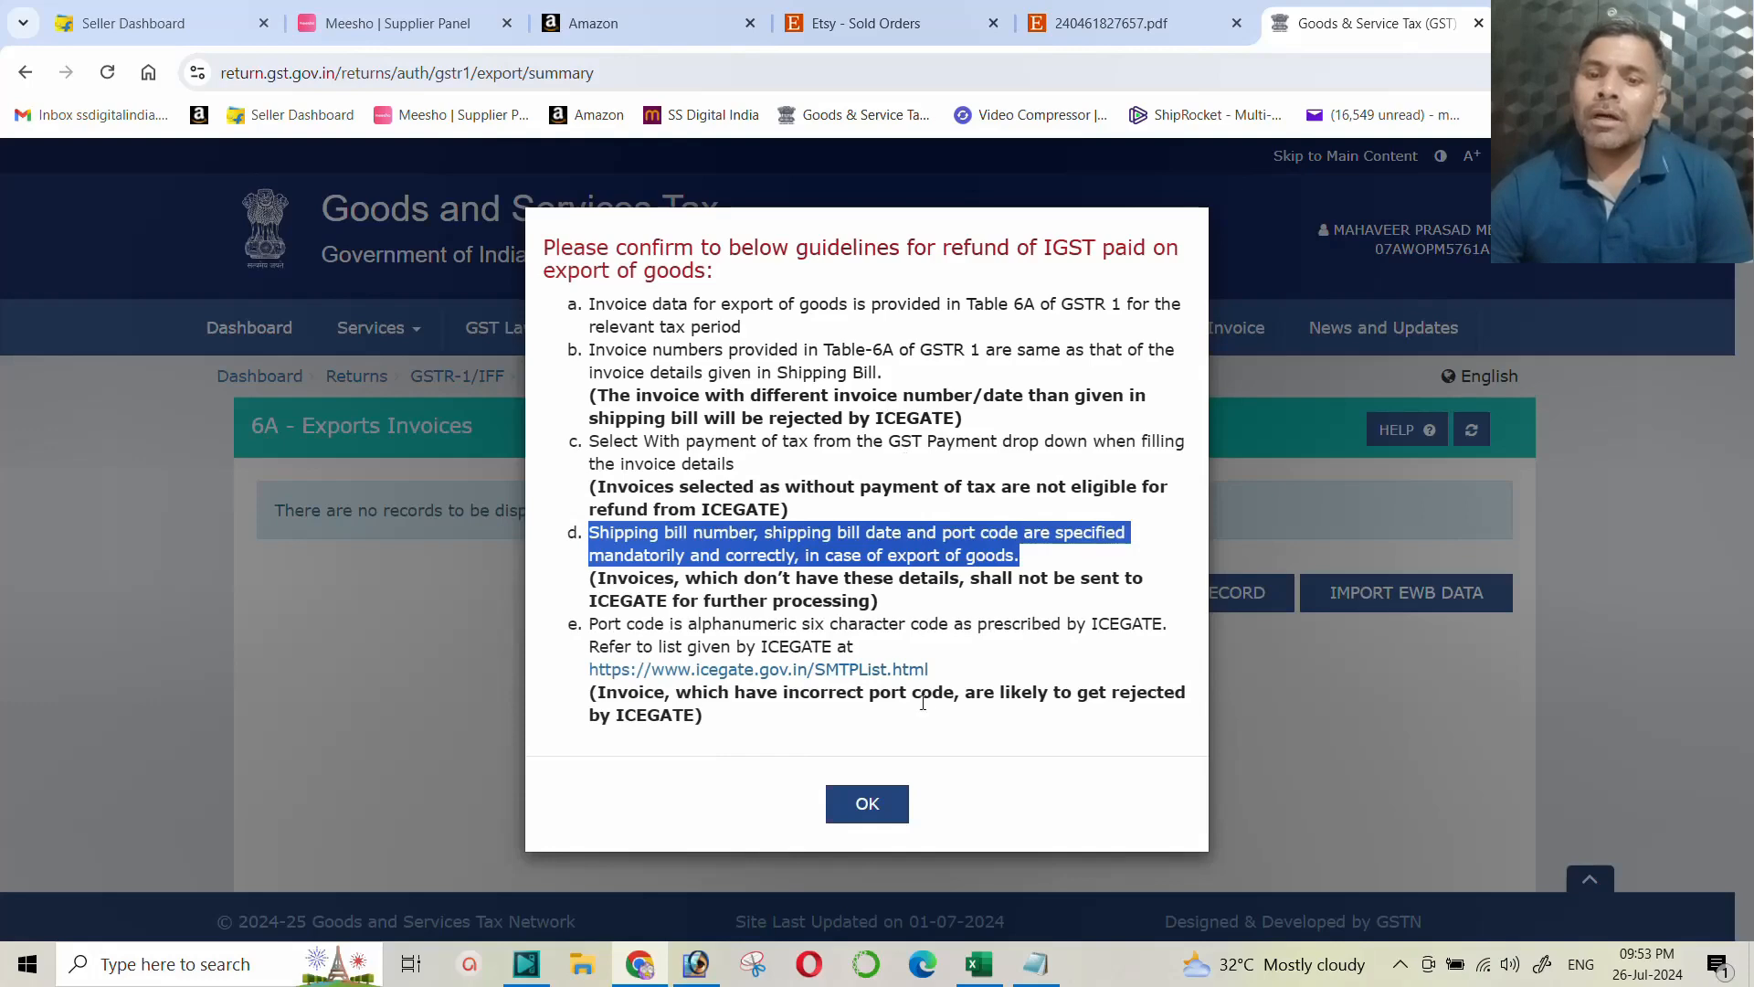
left_click(863, 804)
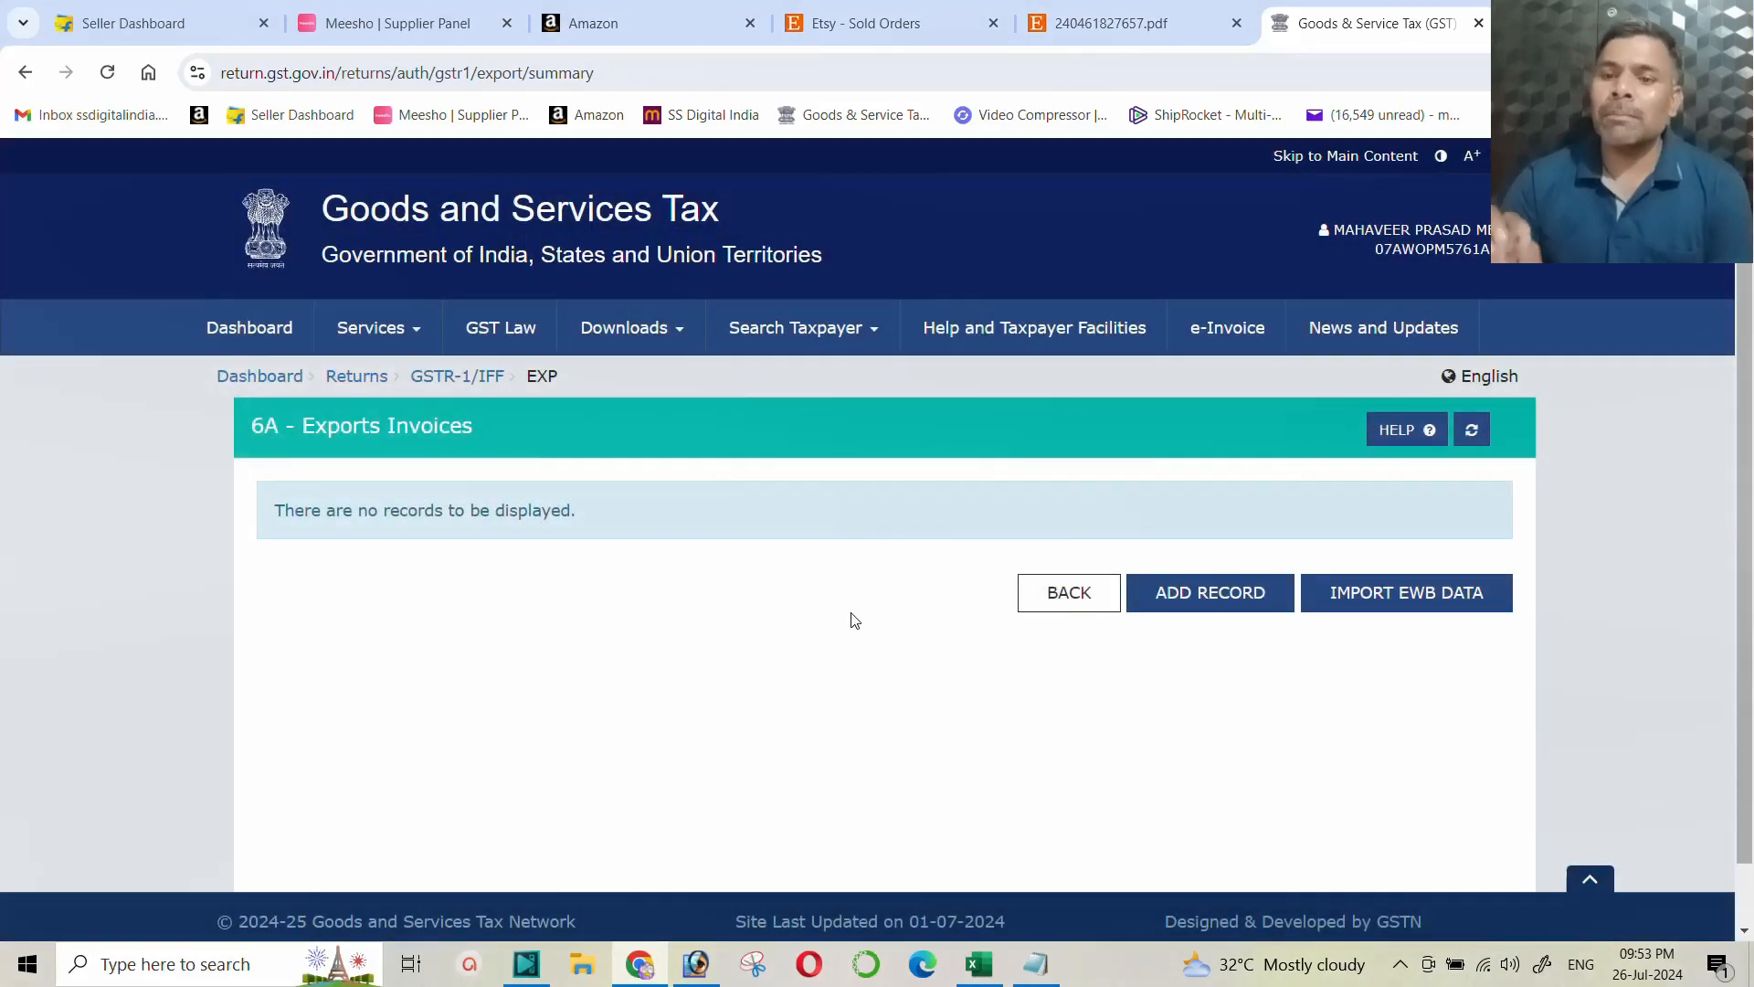
Step: Start a new export invoice record and show the available GST Payment options
left_click(1169, 596)
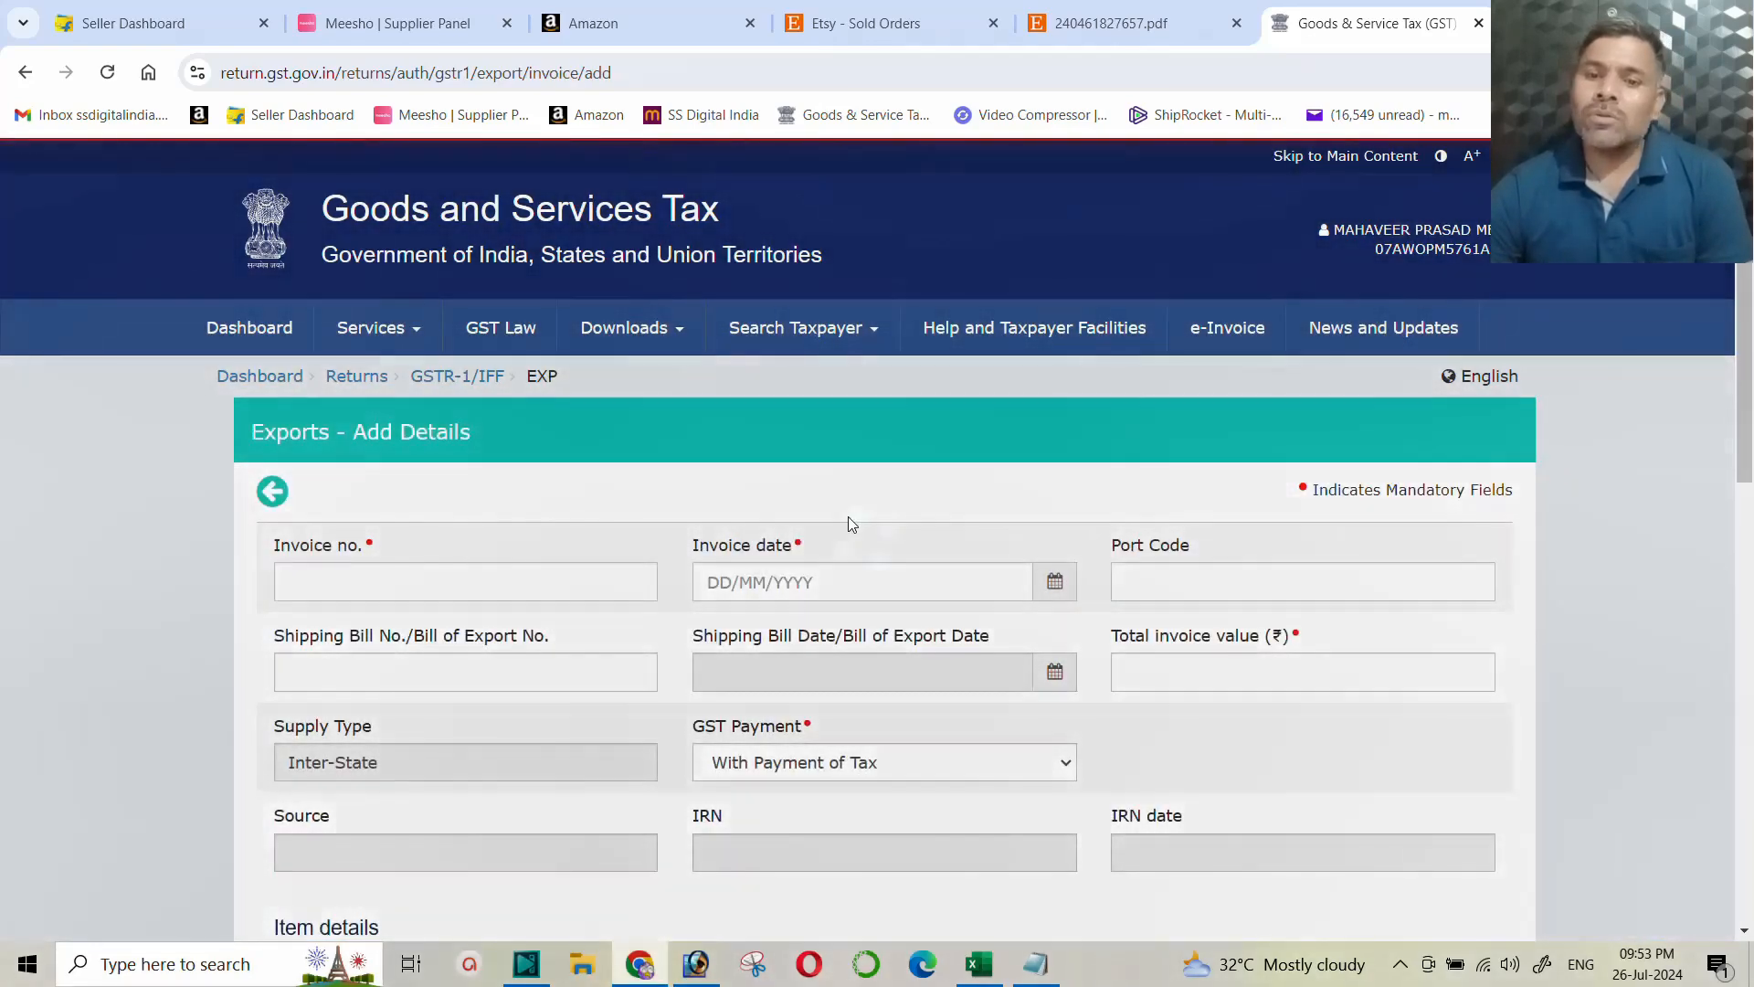
scroll(842, 519, "down", 2)
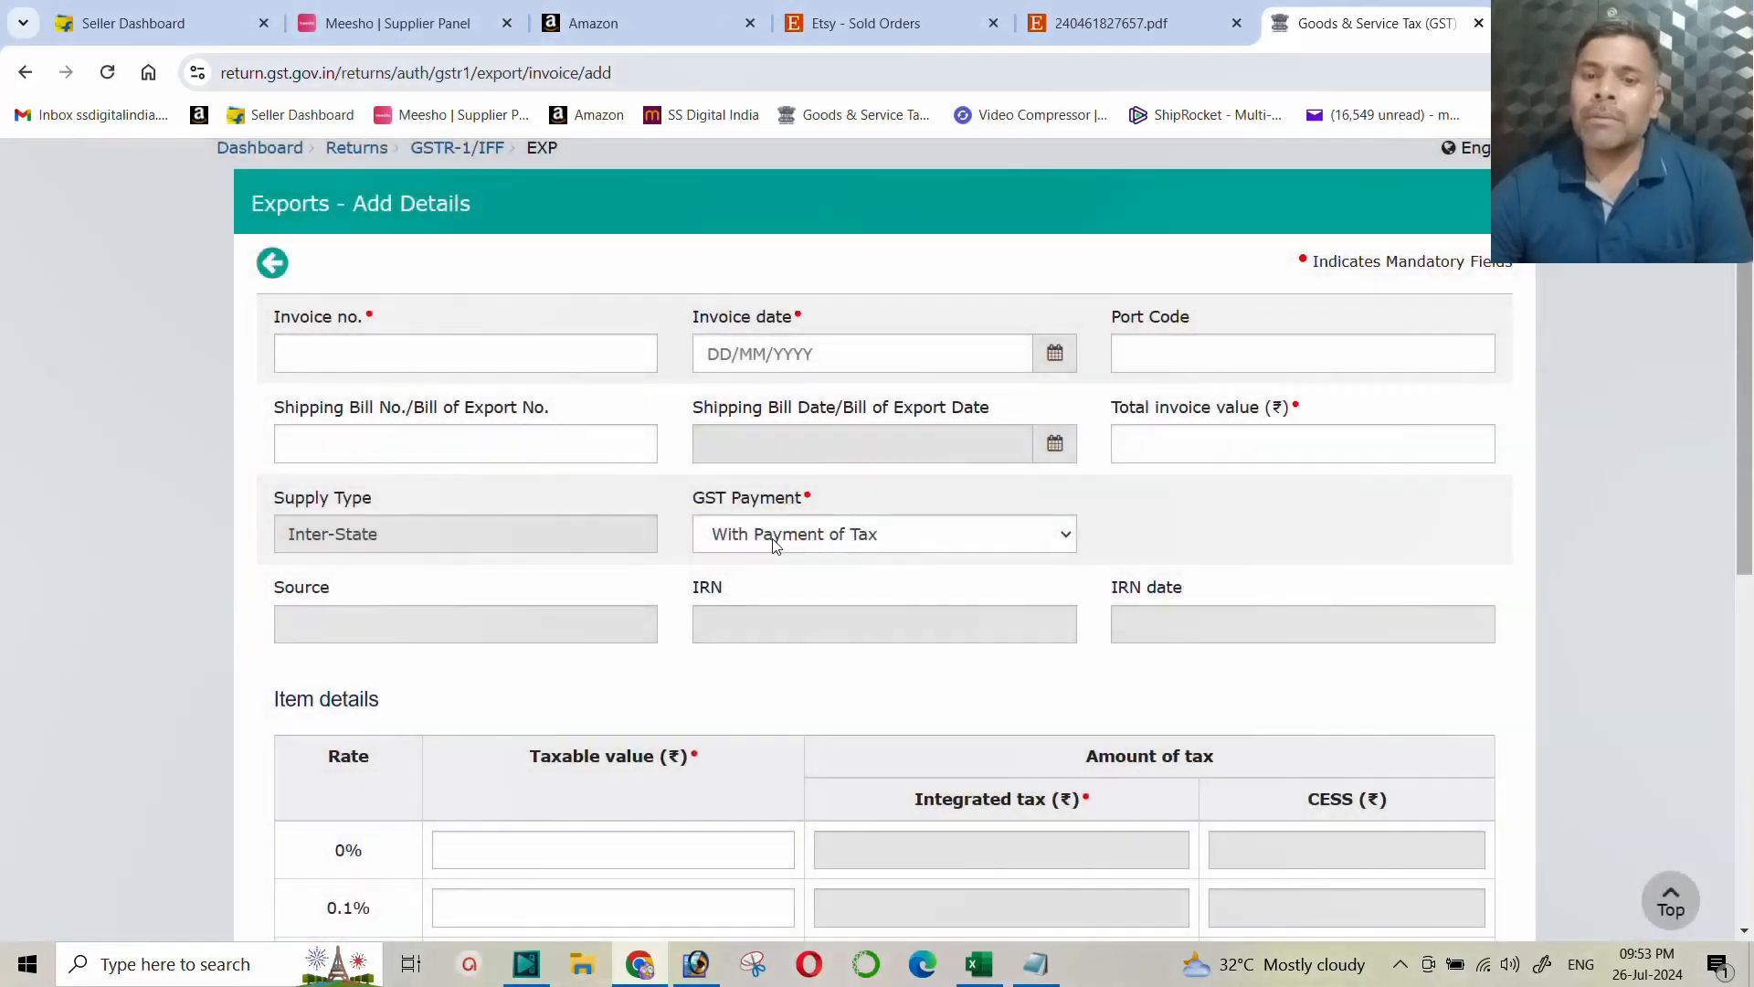
left_click(770, 537)
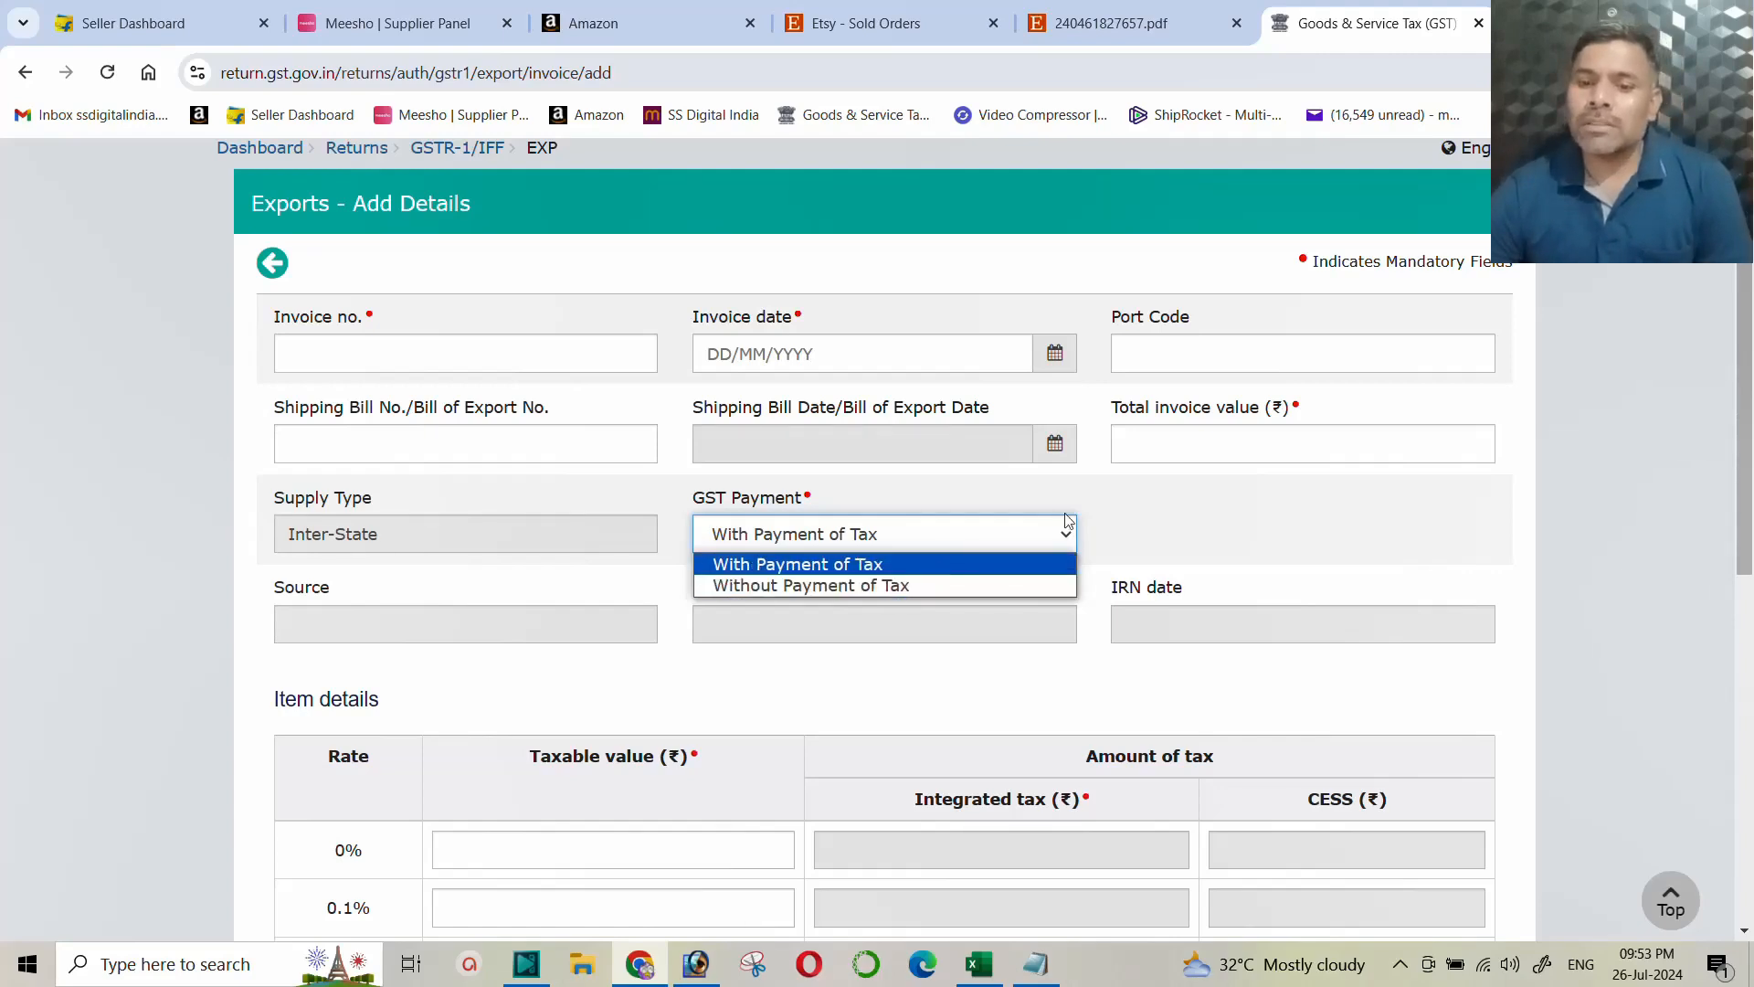
Step: Switch to Excel and review the Shipping Invoice's product price, total amount and GST 12% row
left_click(978, 964)
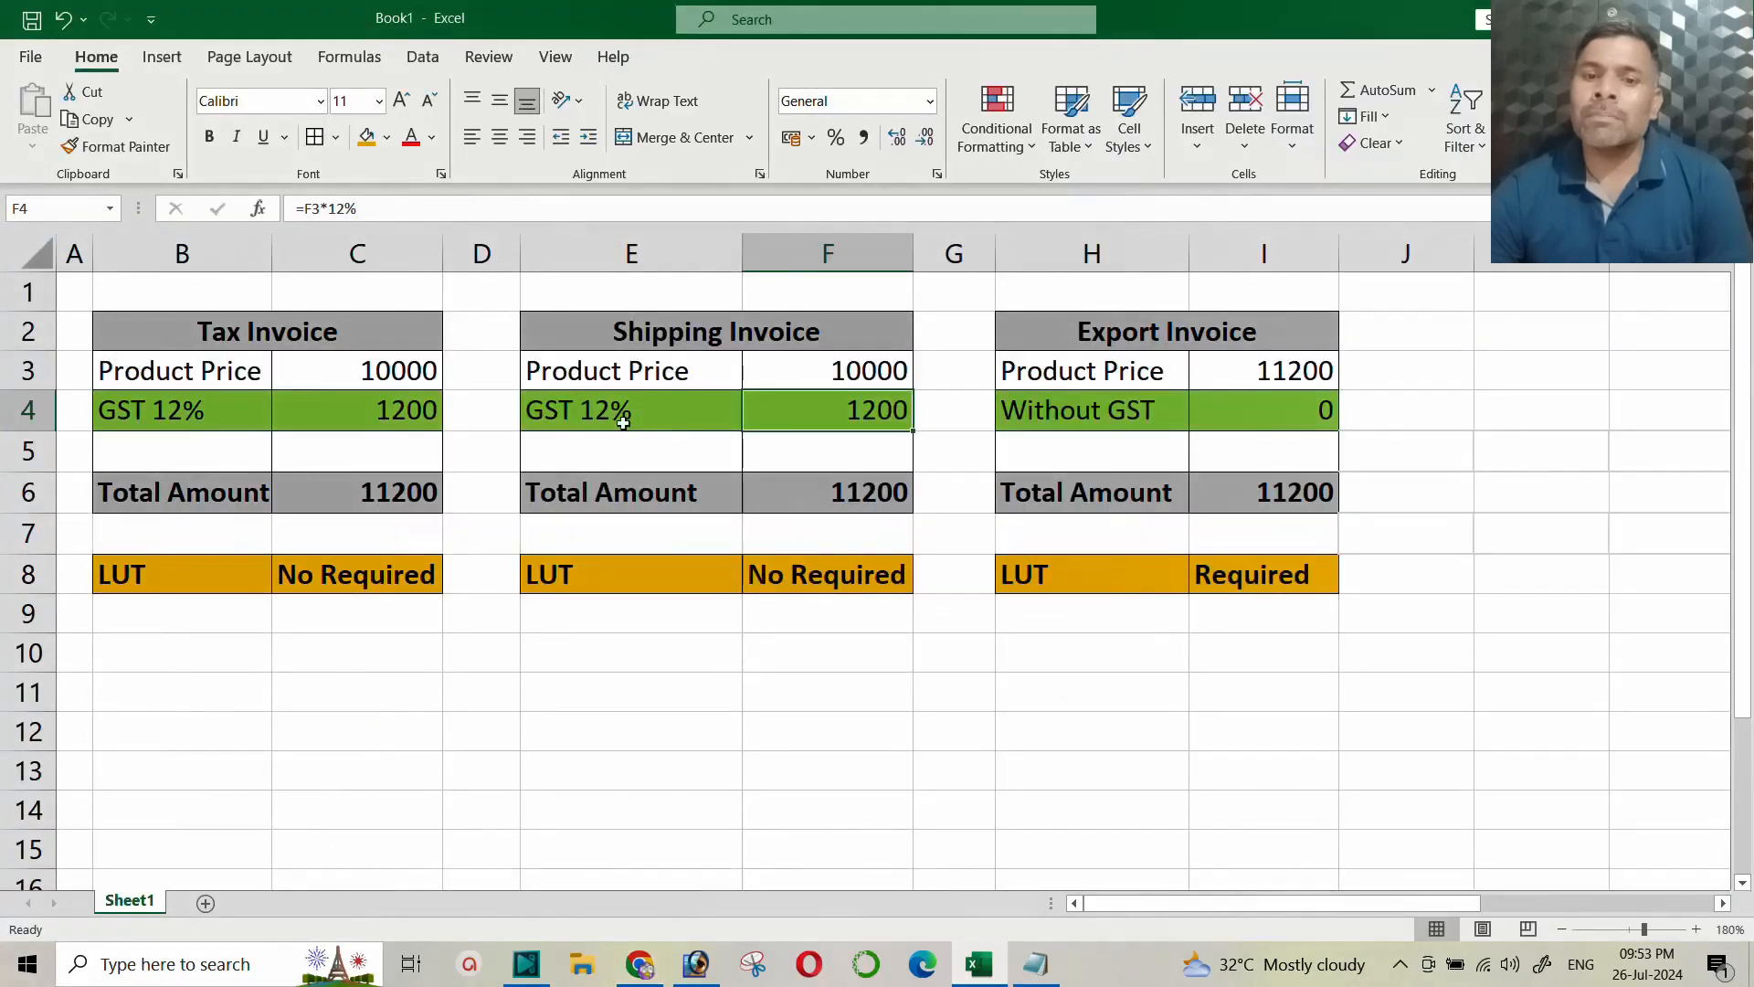
left_click(646, 333)
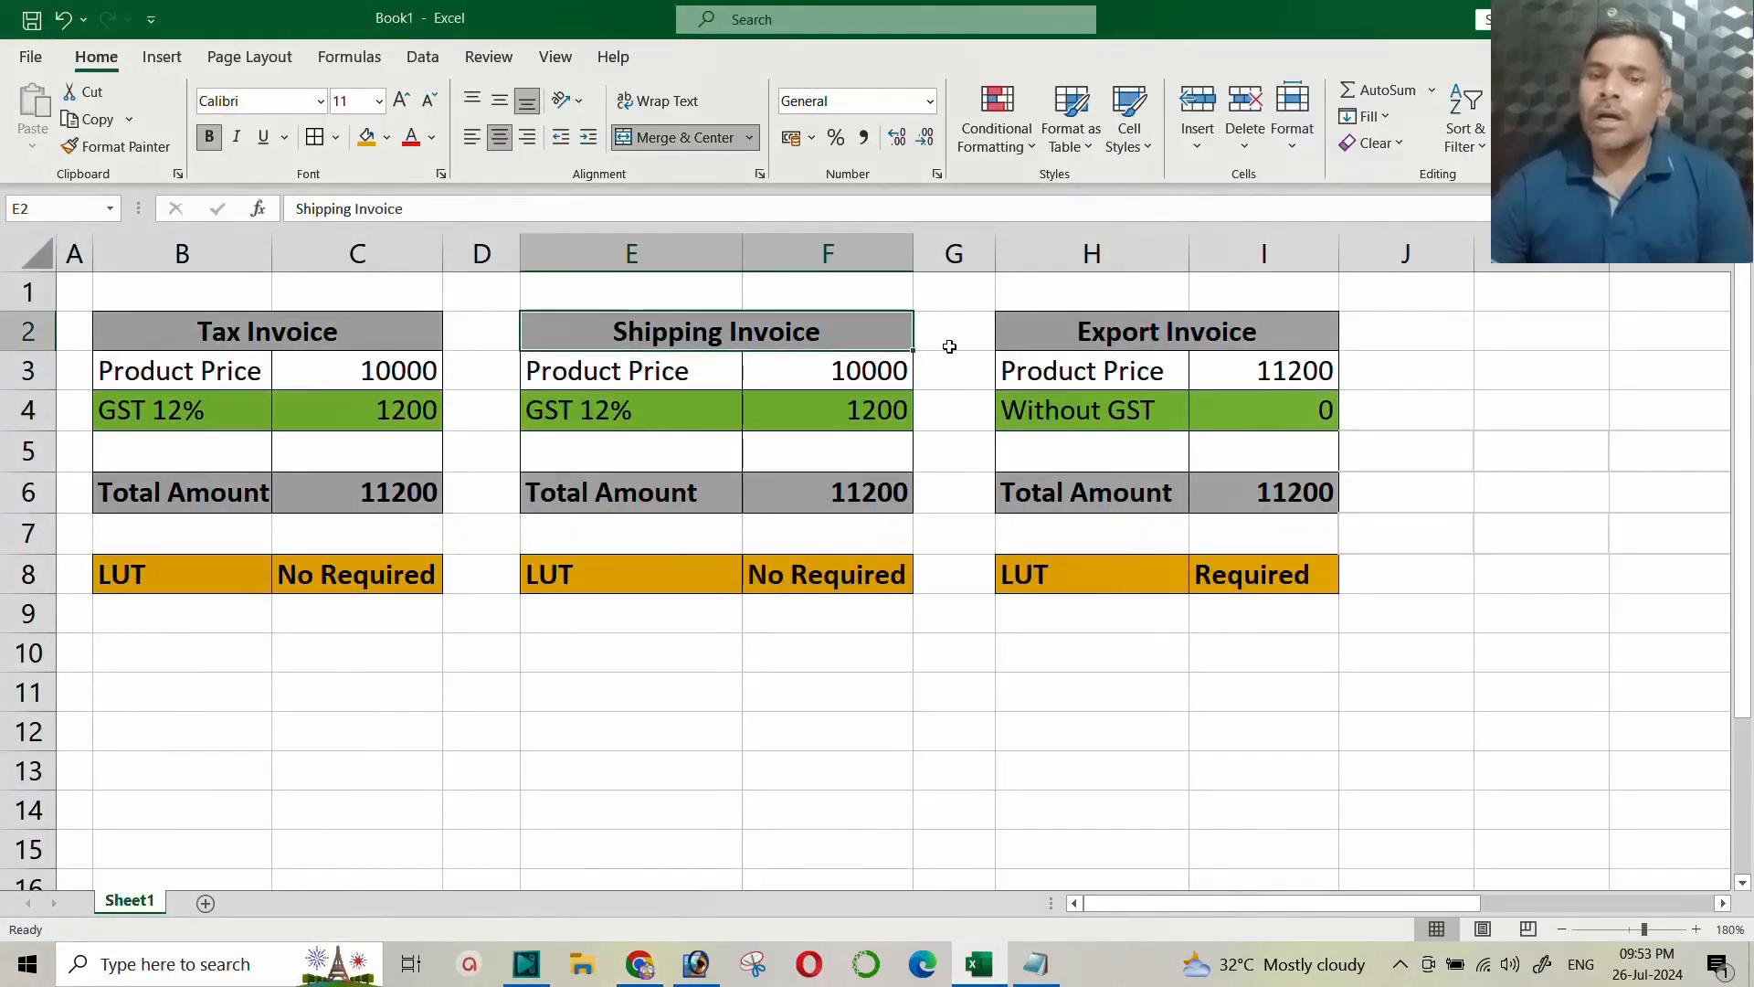
left_click(842, 373)
left_click(813, 496)
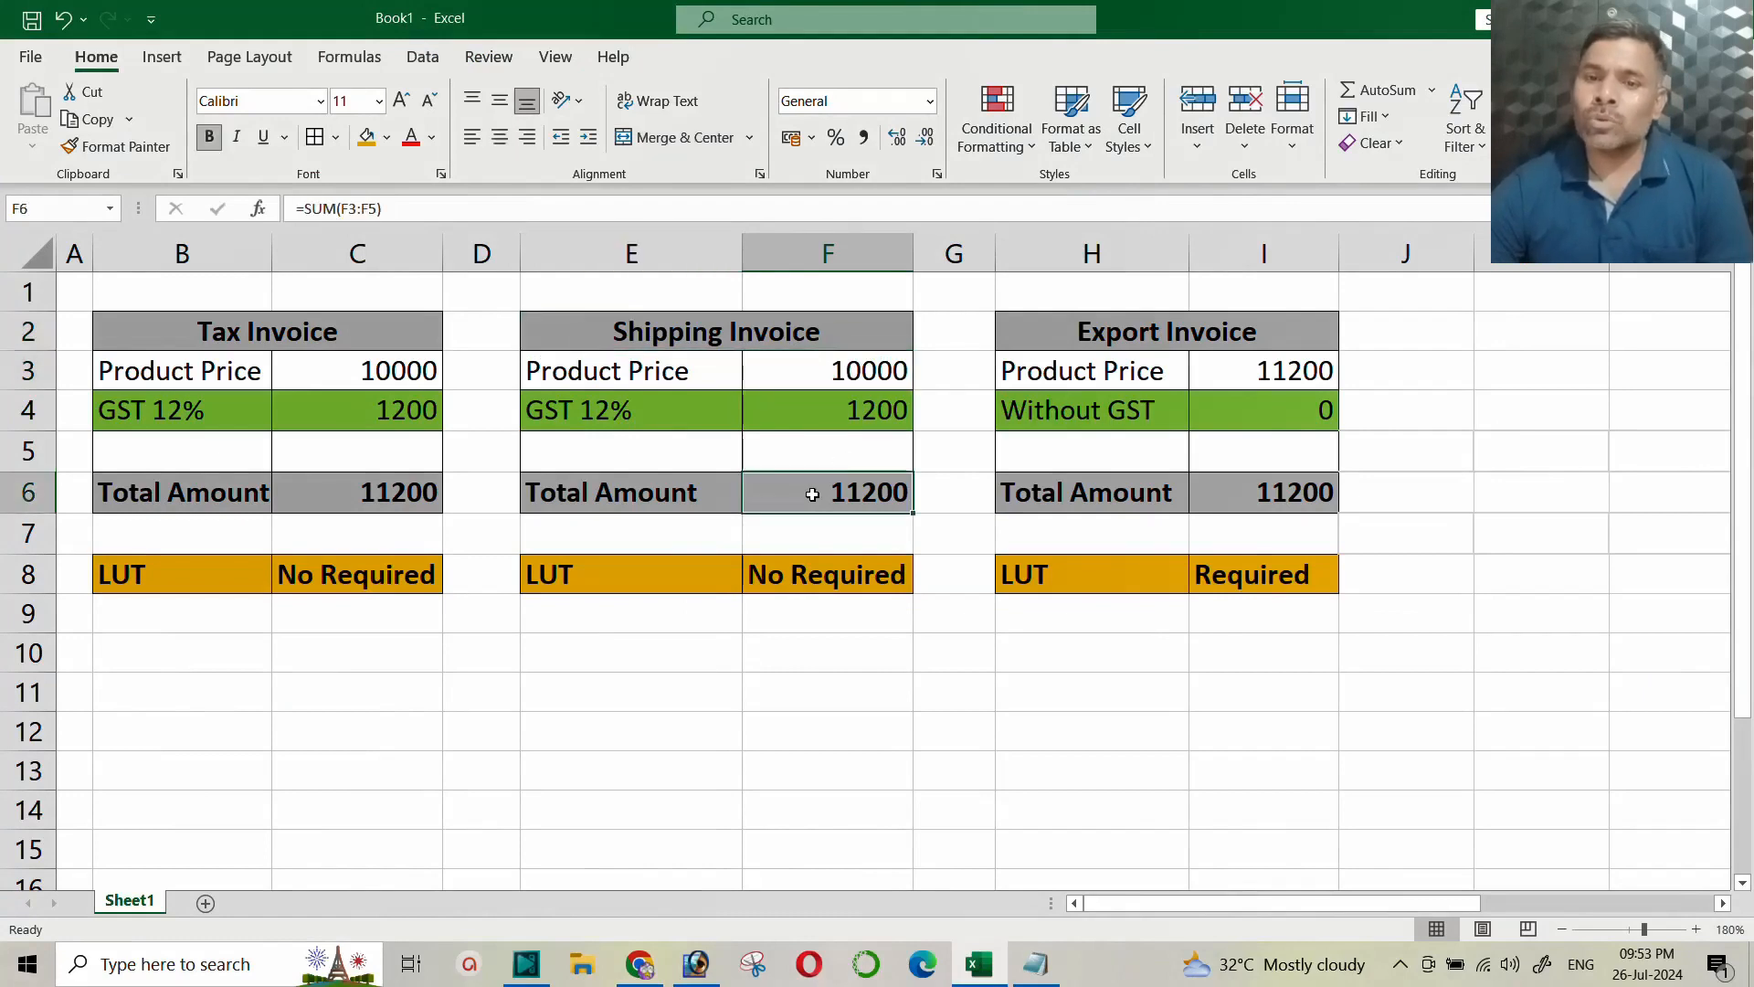
left_click(600, 409)
left_click(859, 410)
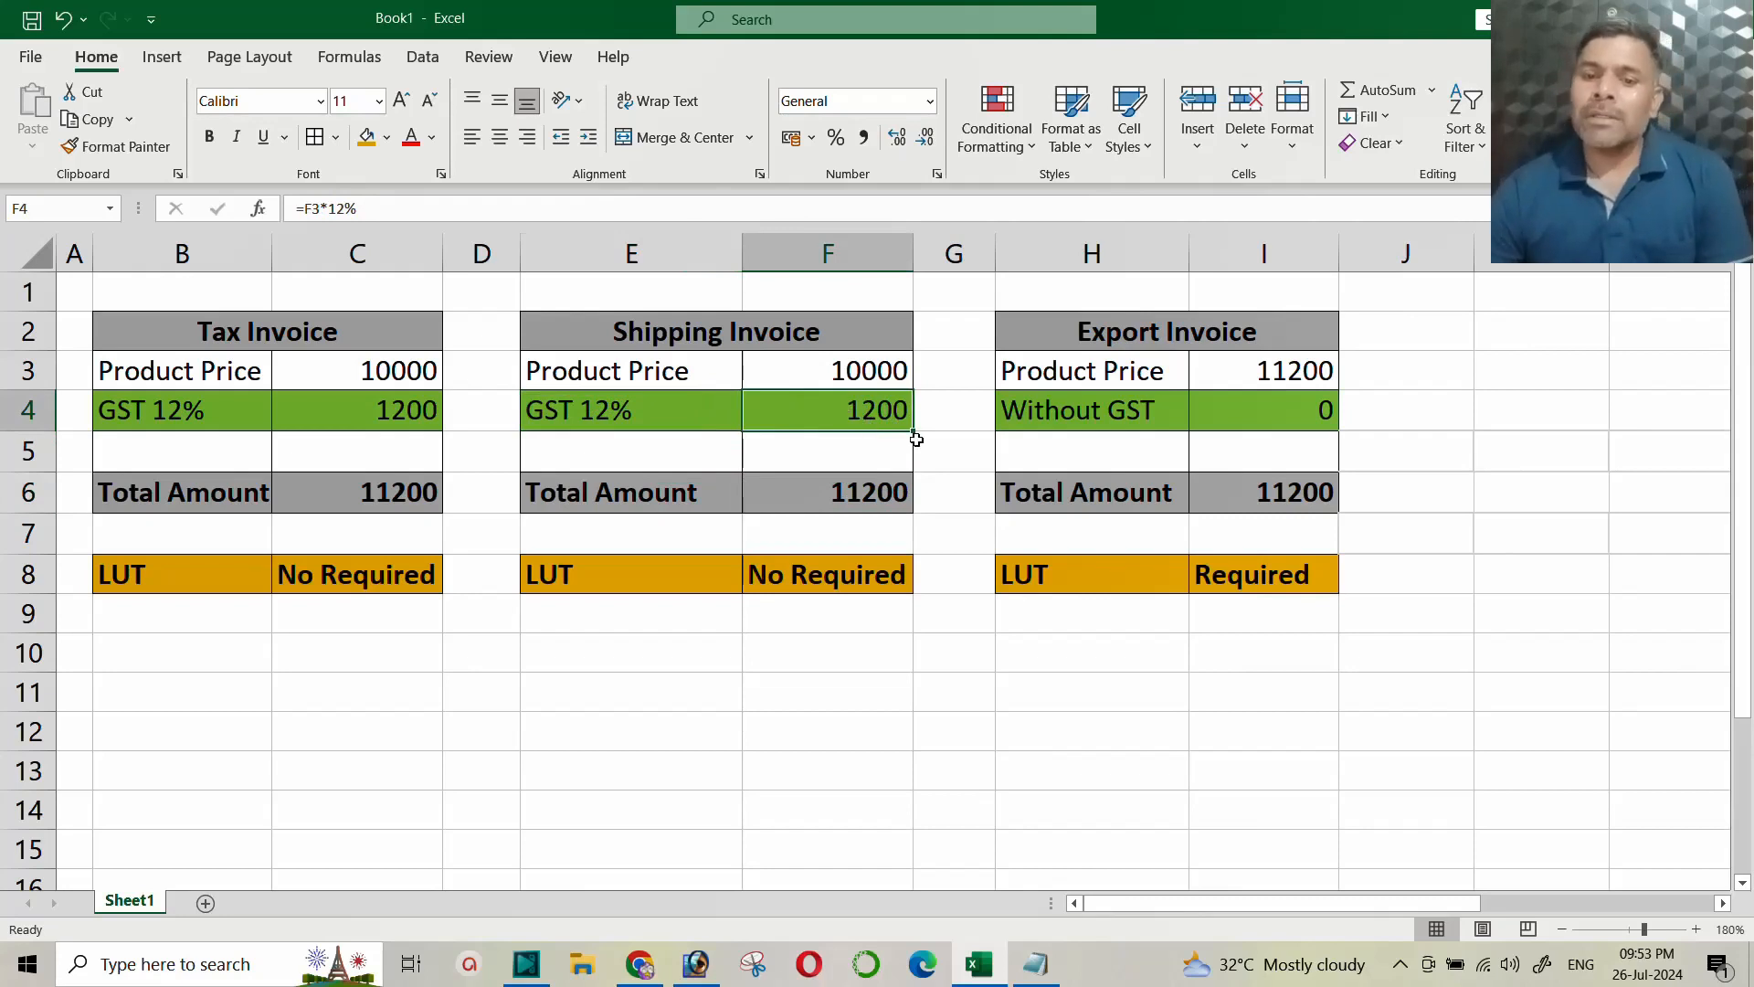
Step: Return to the export form in Chrome and go through the invoice number, port code, shipping bill number and total invoice value fields
left_click(639, 964)
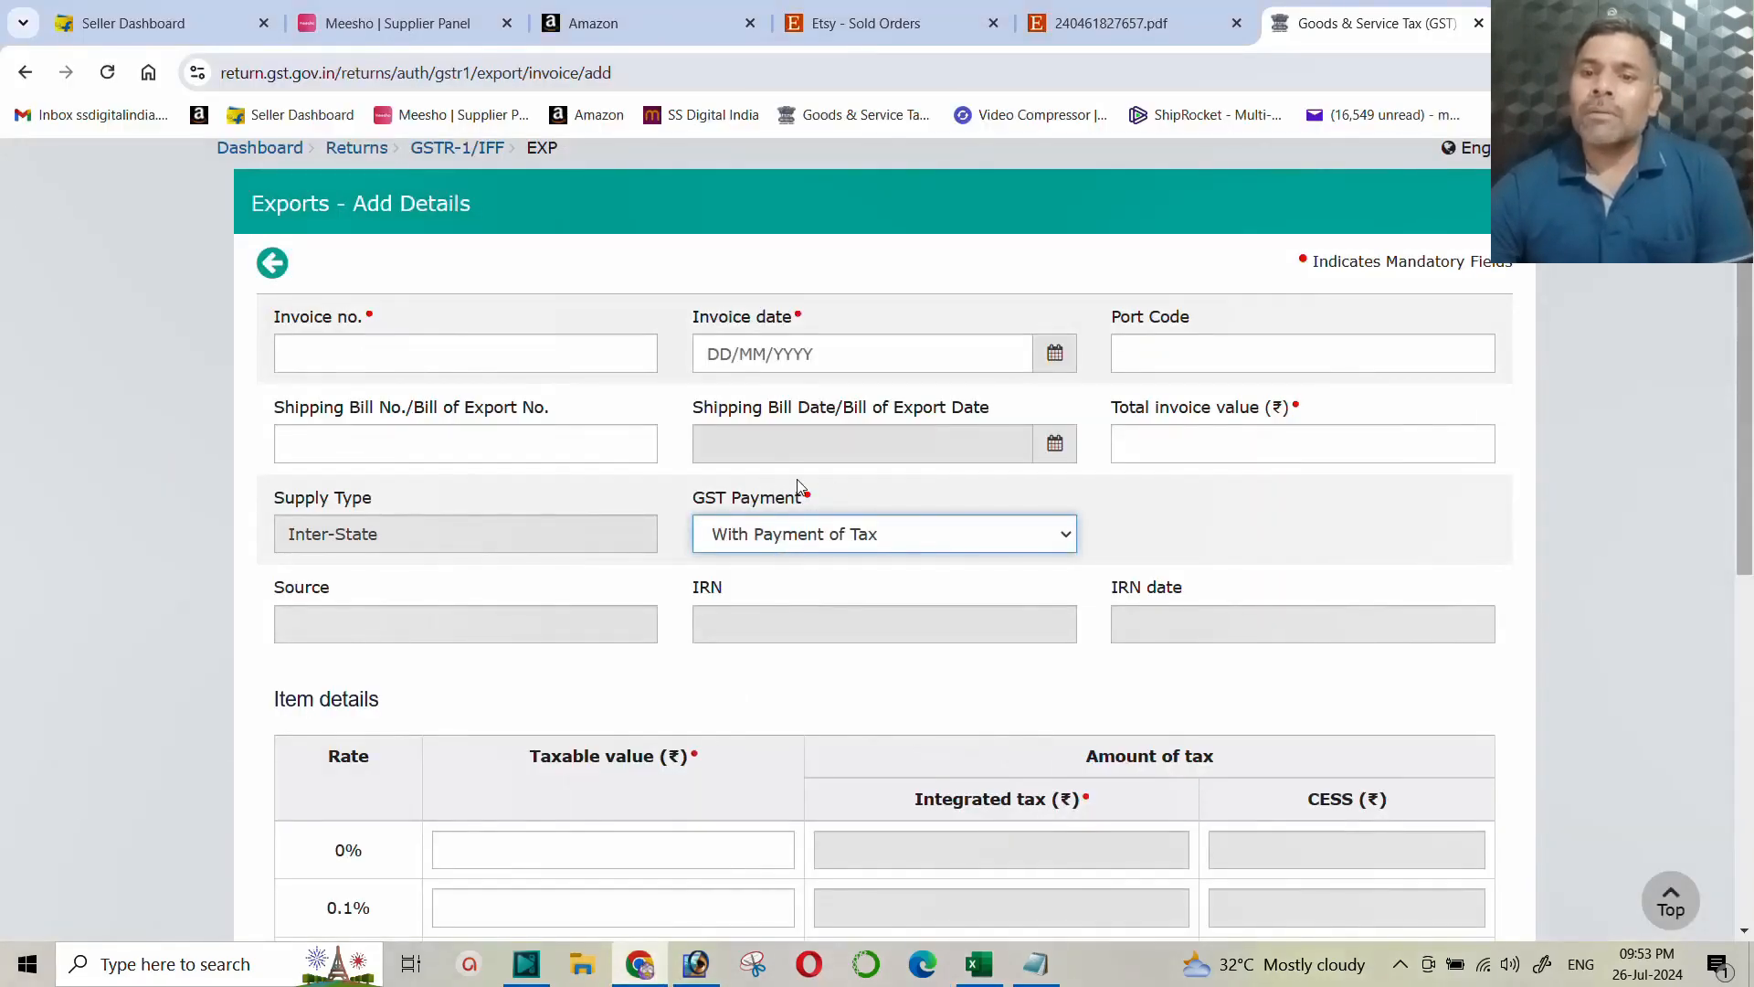
left_click(1165, 352)
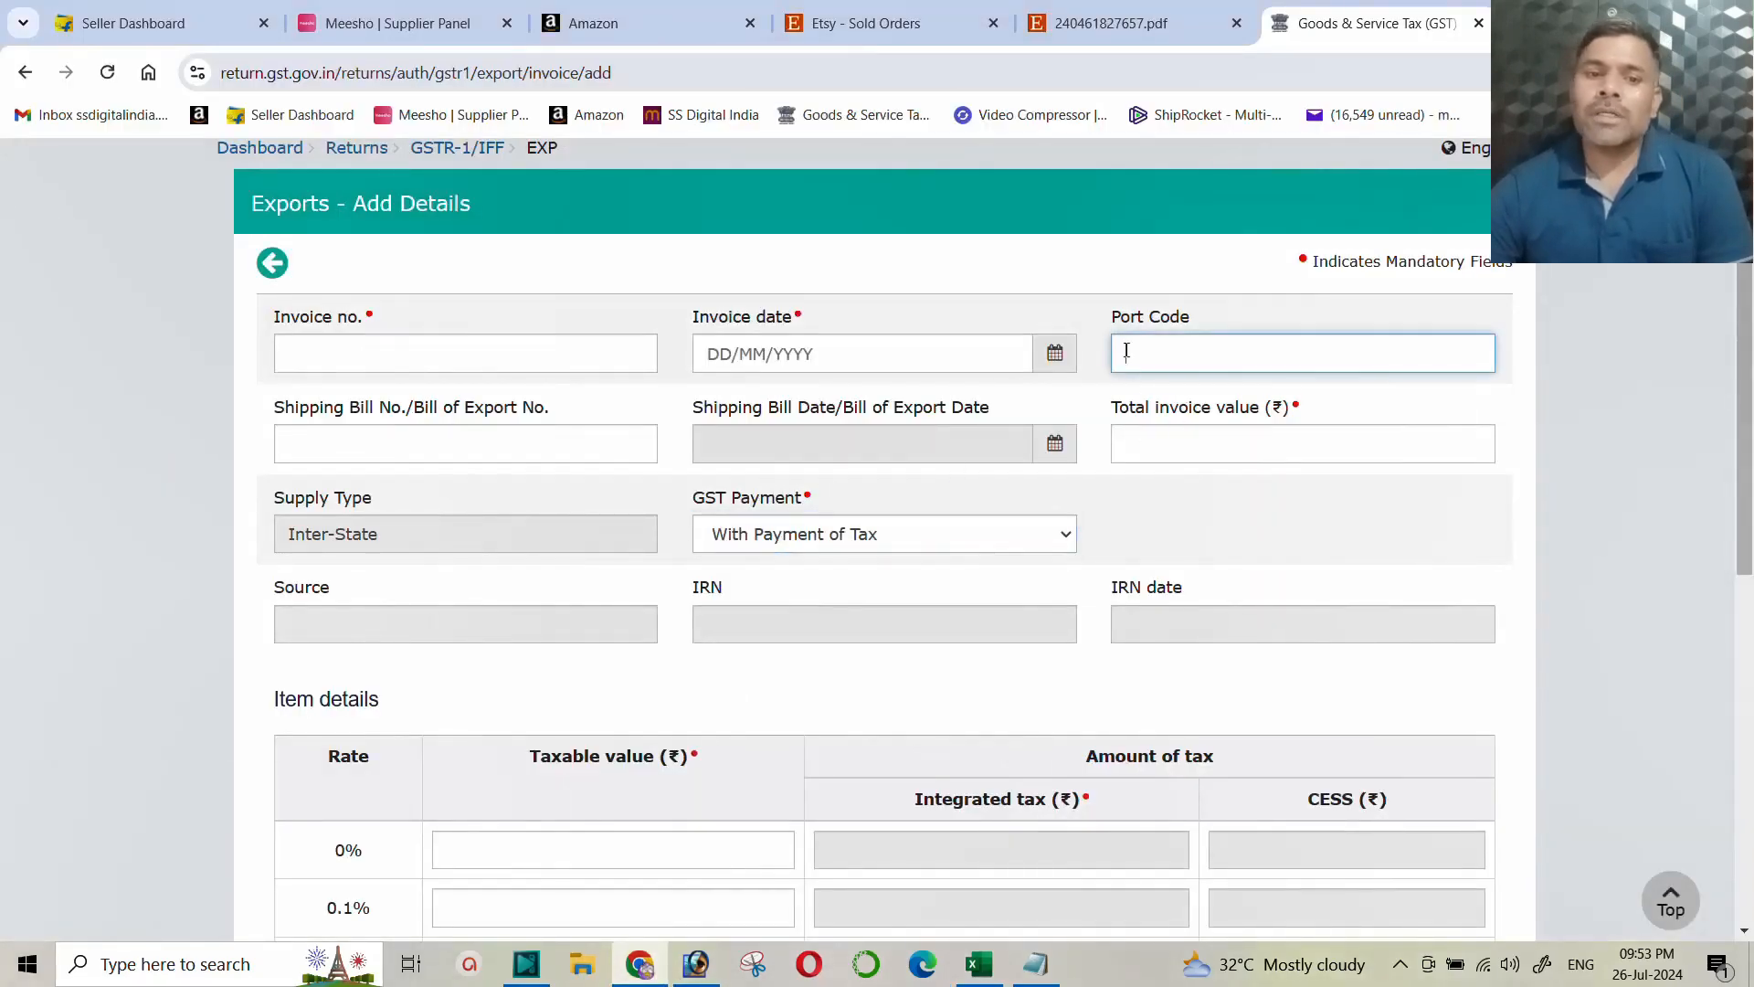
left_click(414, 353)
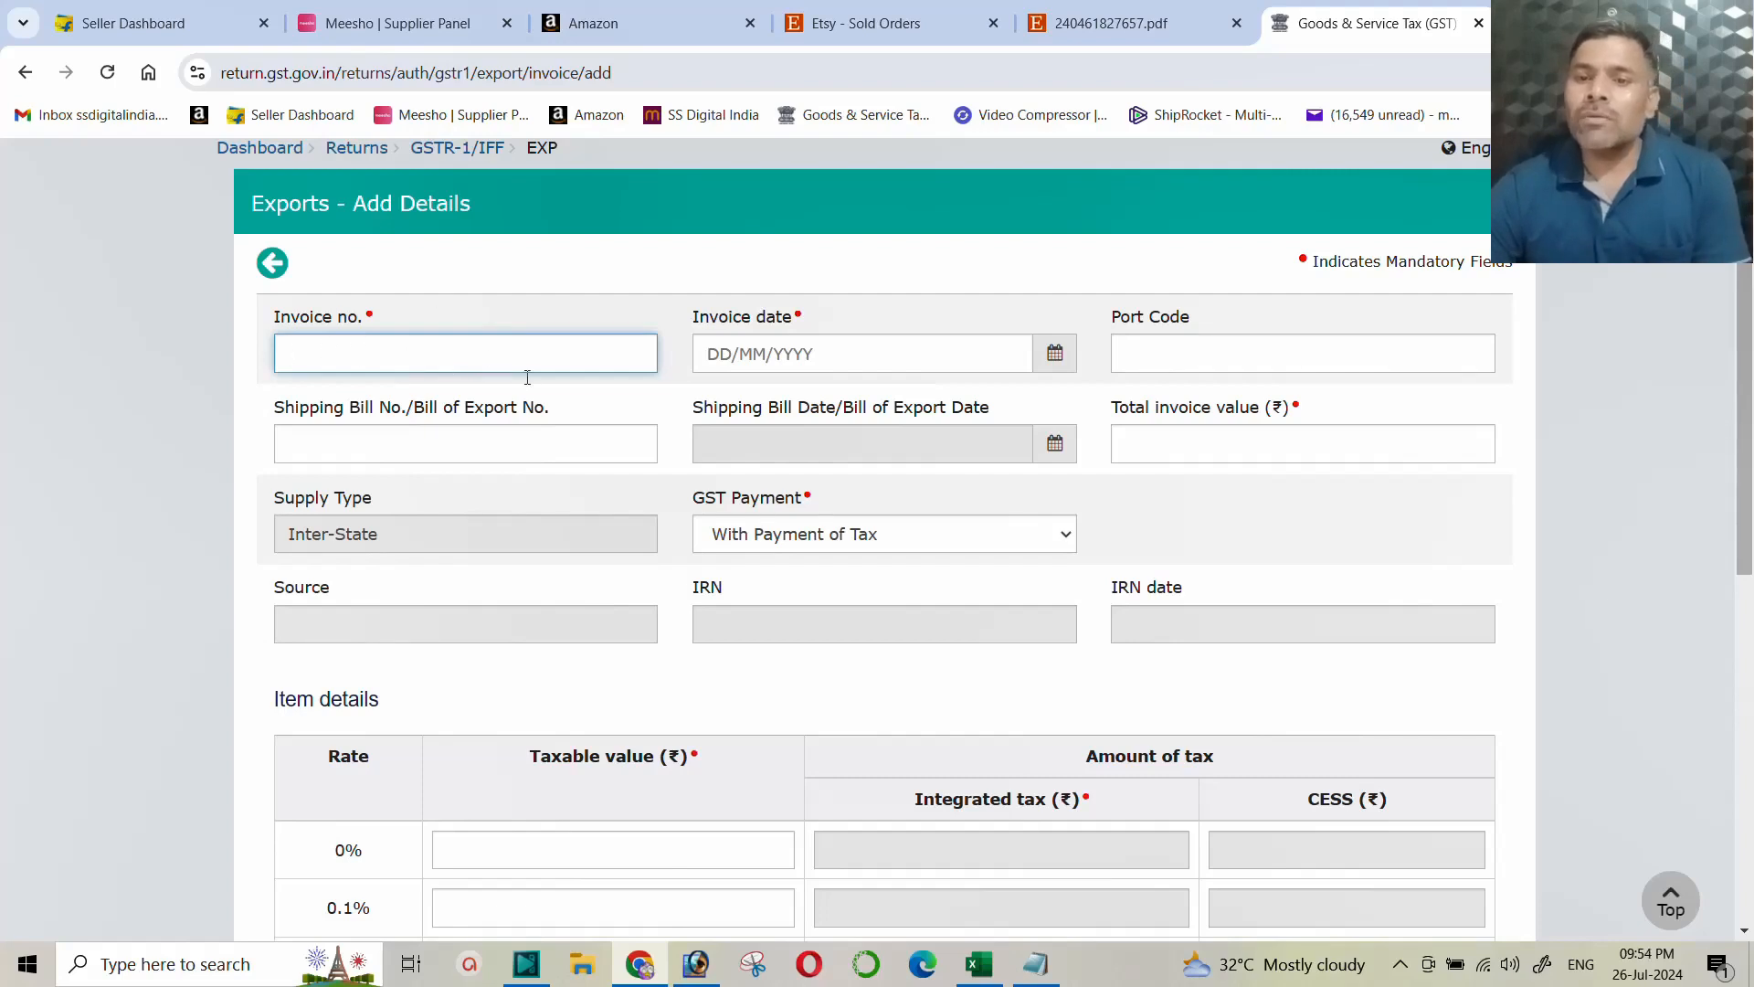
left_click(1243, 358)
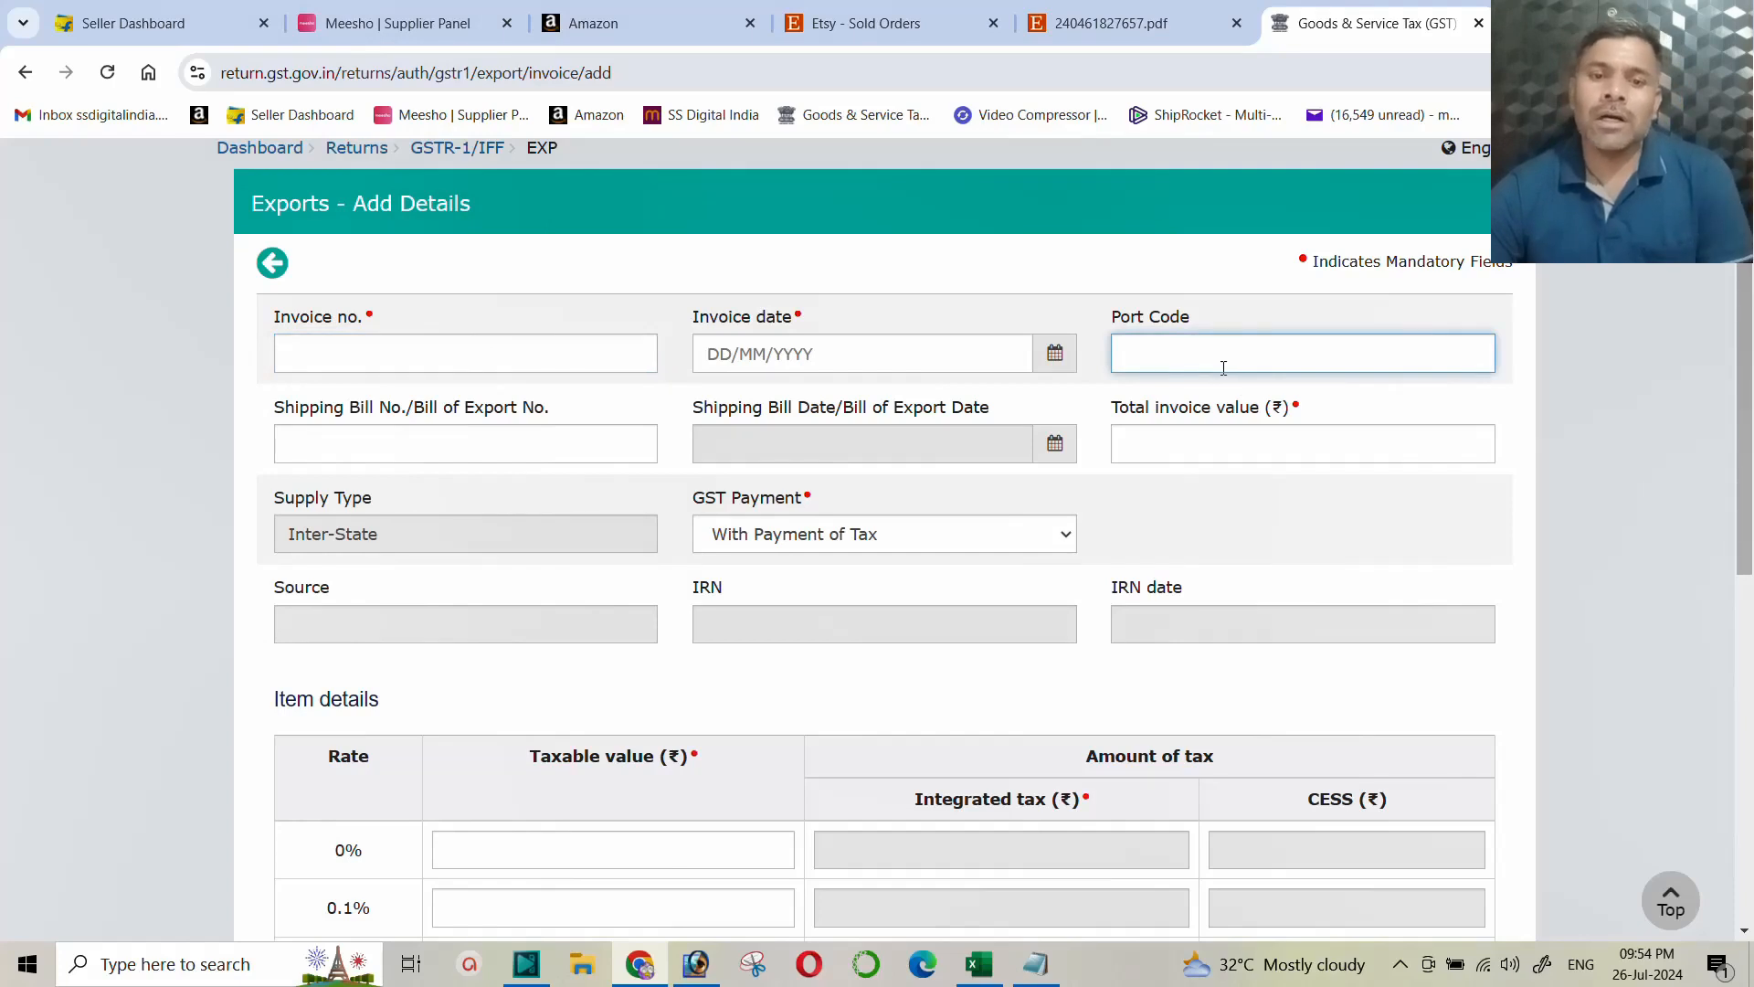
left_click(375, 442)
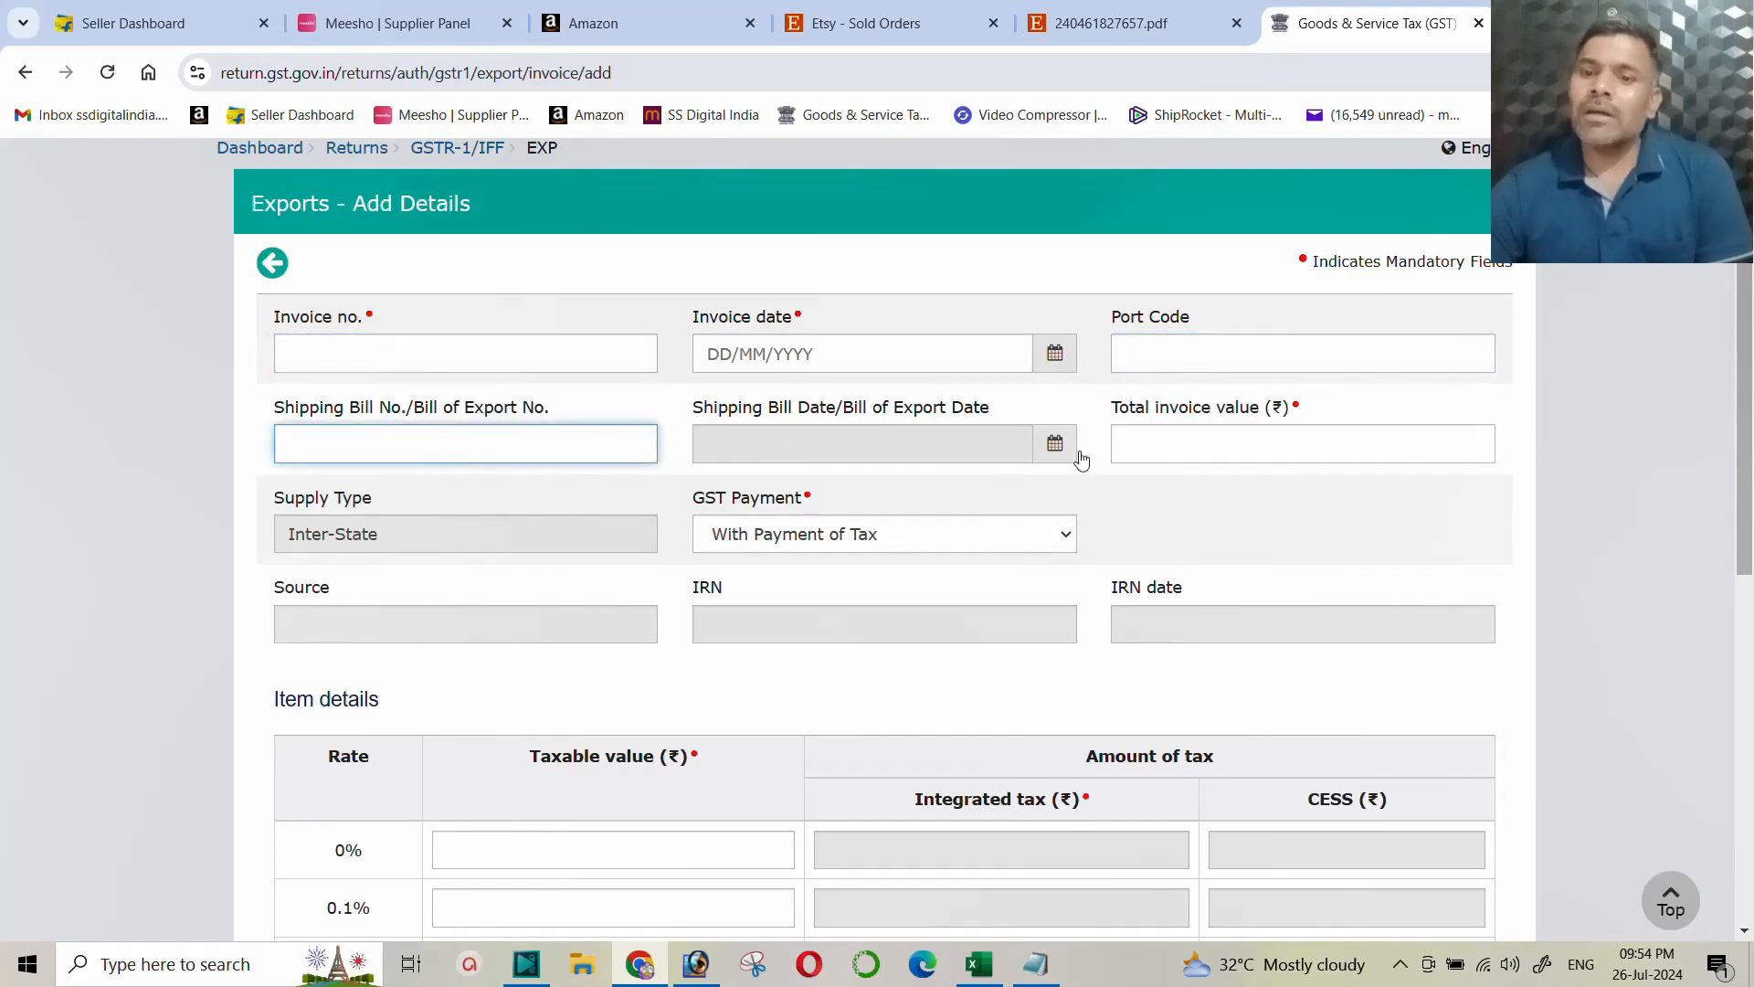
left_click(1149, 448)
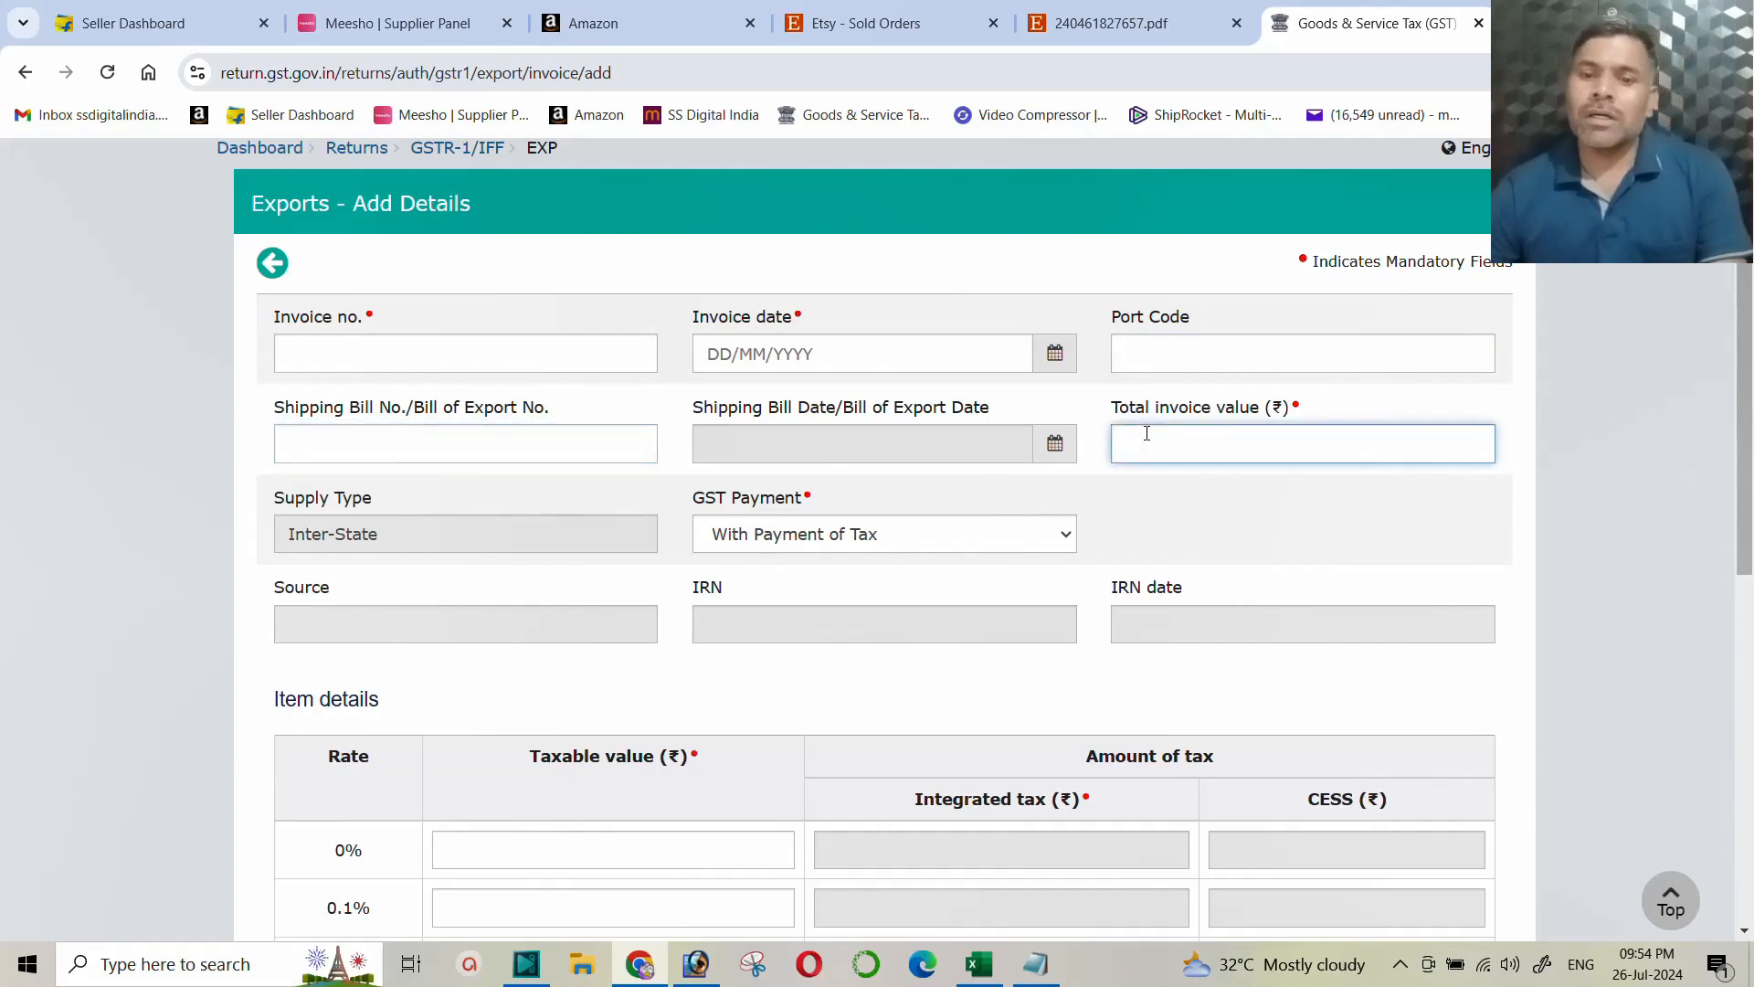
Step: Enter 11200 as the total invoice value of the export record, keeping GST Payment at With Payment of Tax
key("alt+Tab")
key("alt+Tab")
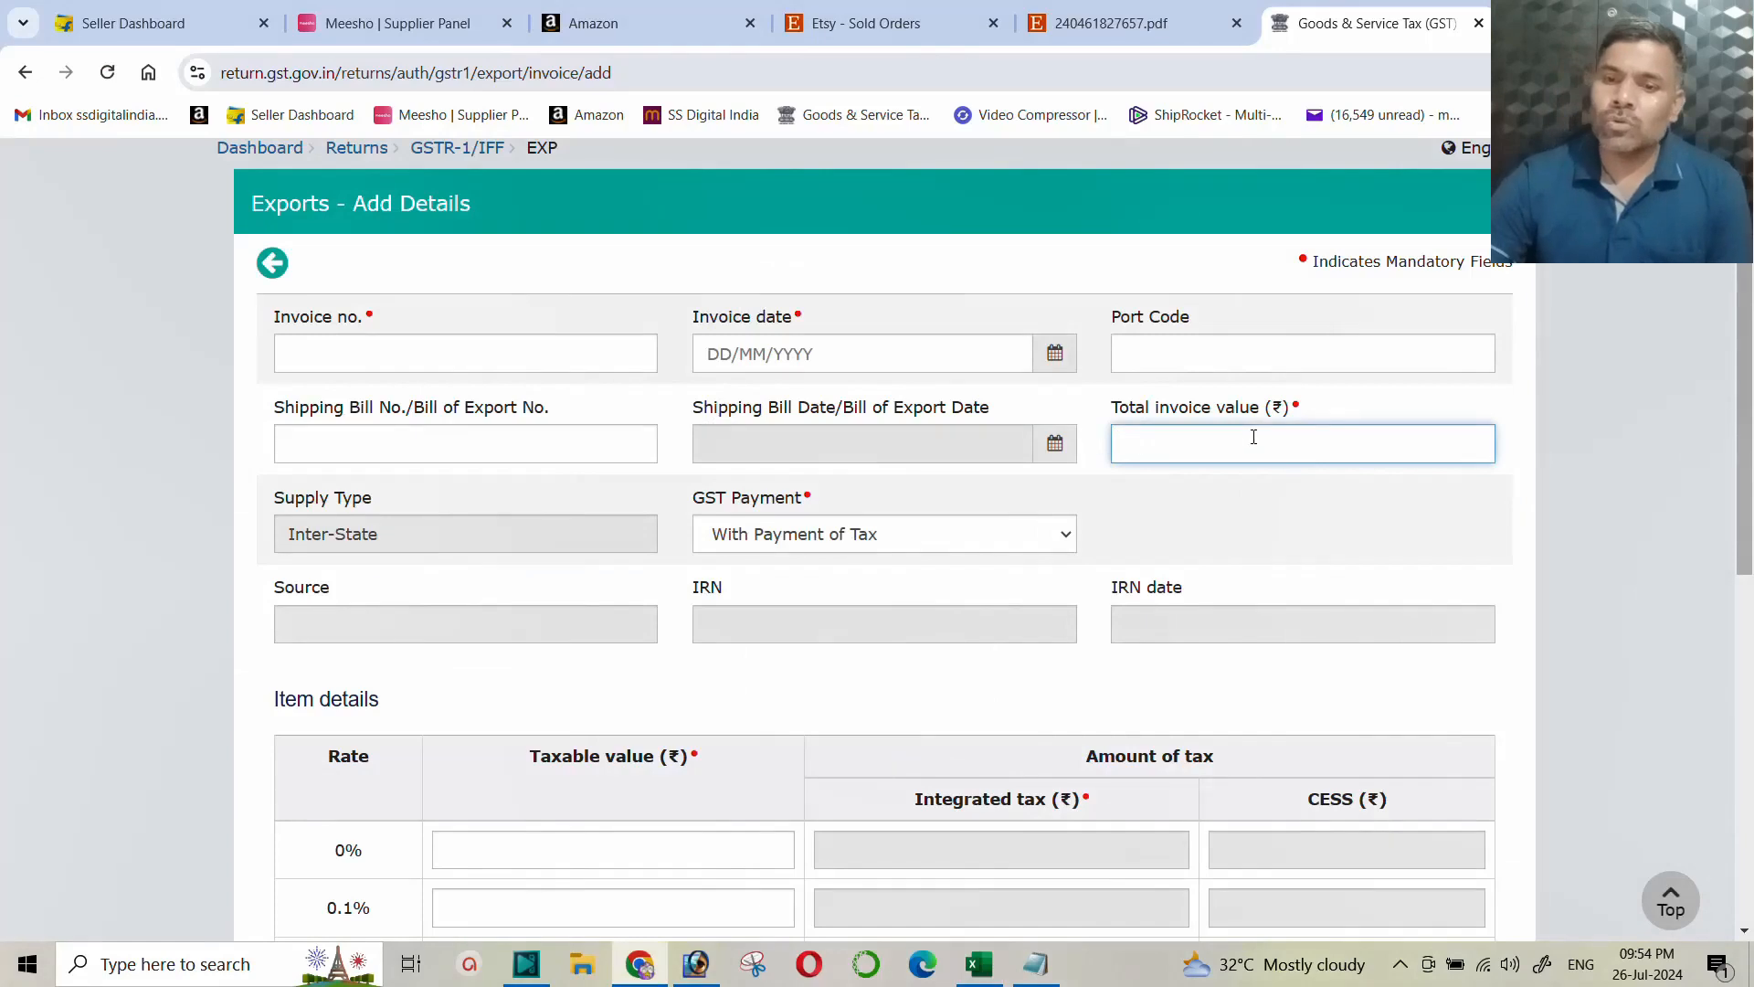
type("11200")
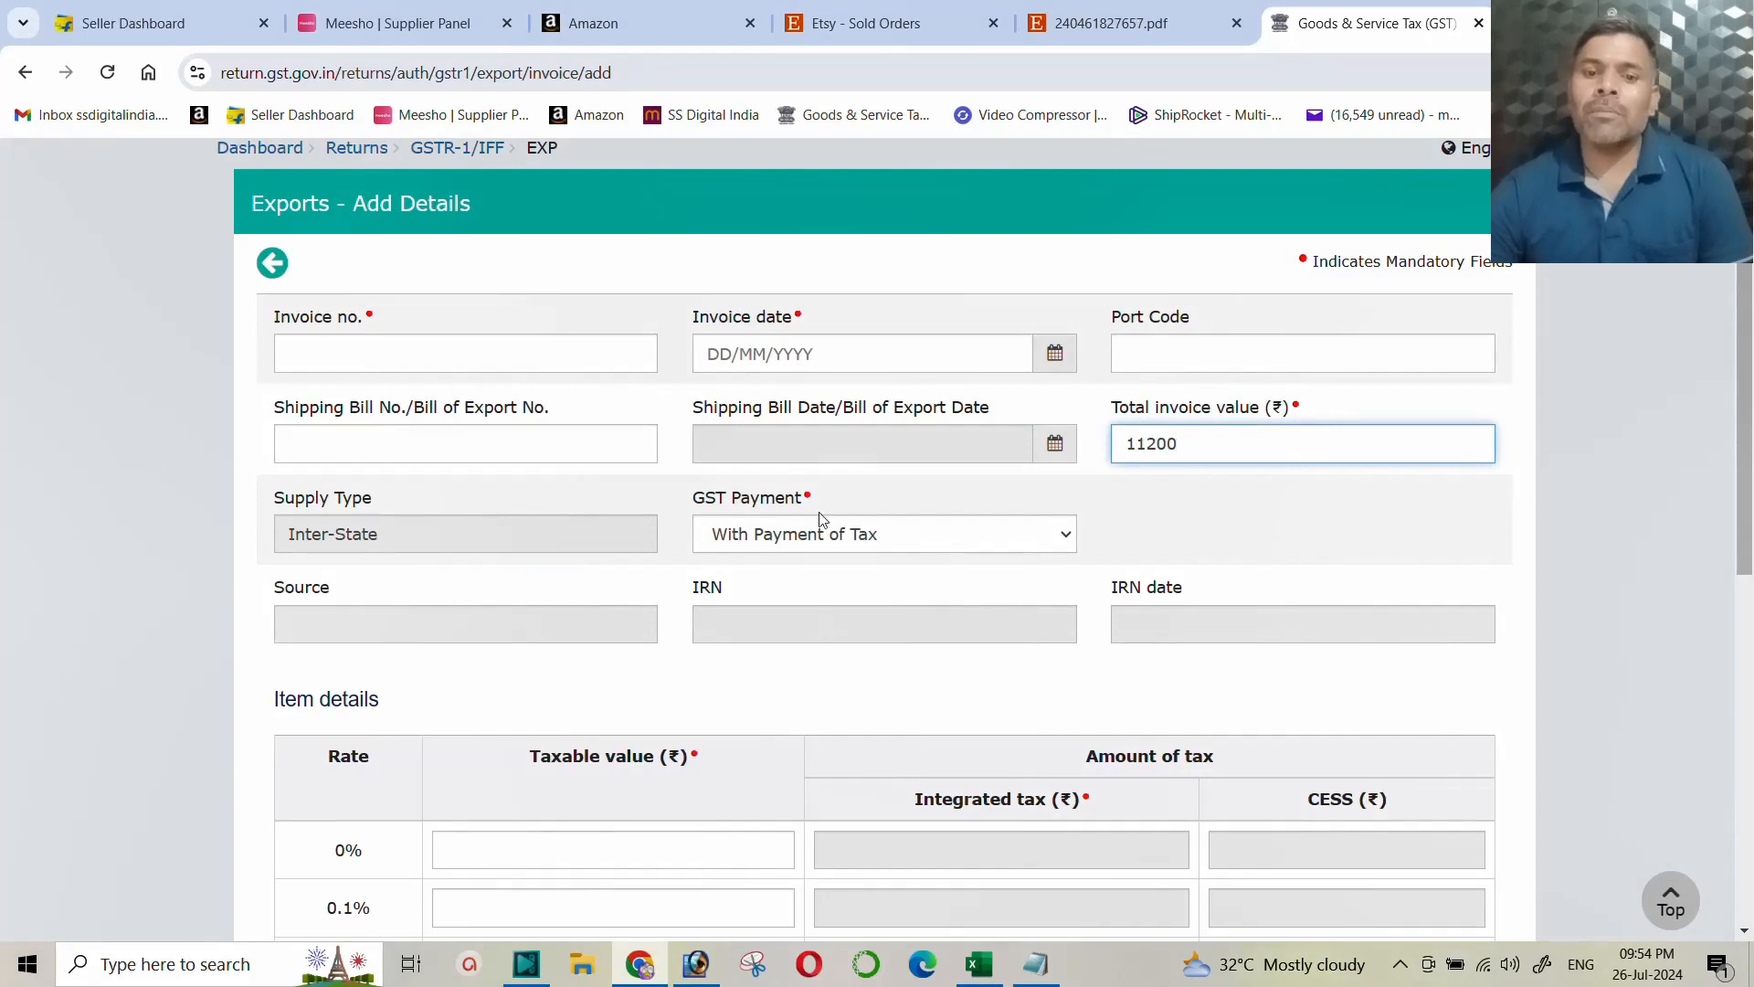
scroll(728, 583, "down", 2)
scroll(751, 605, "up", 2)
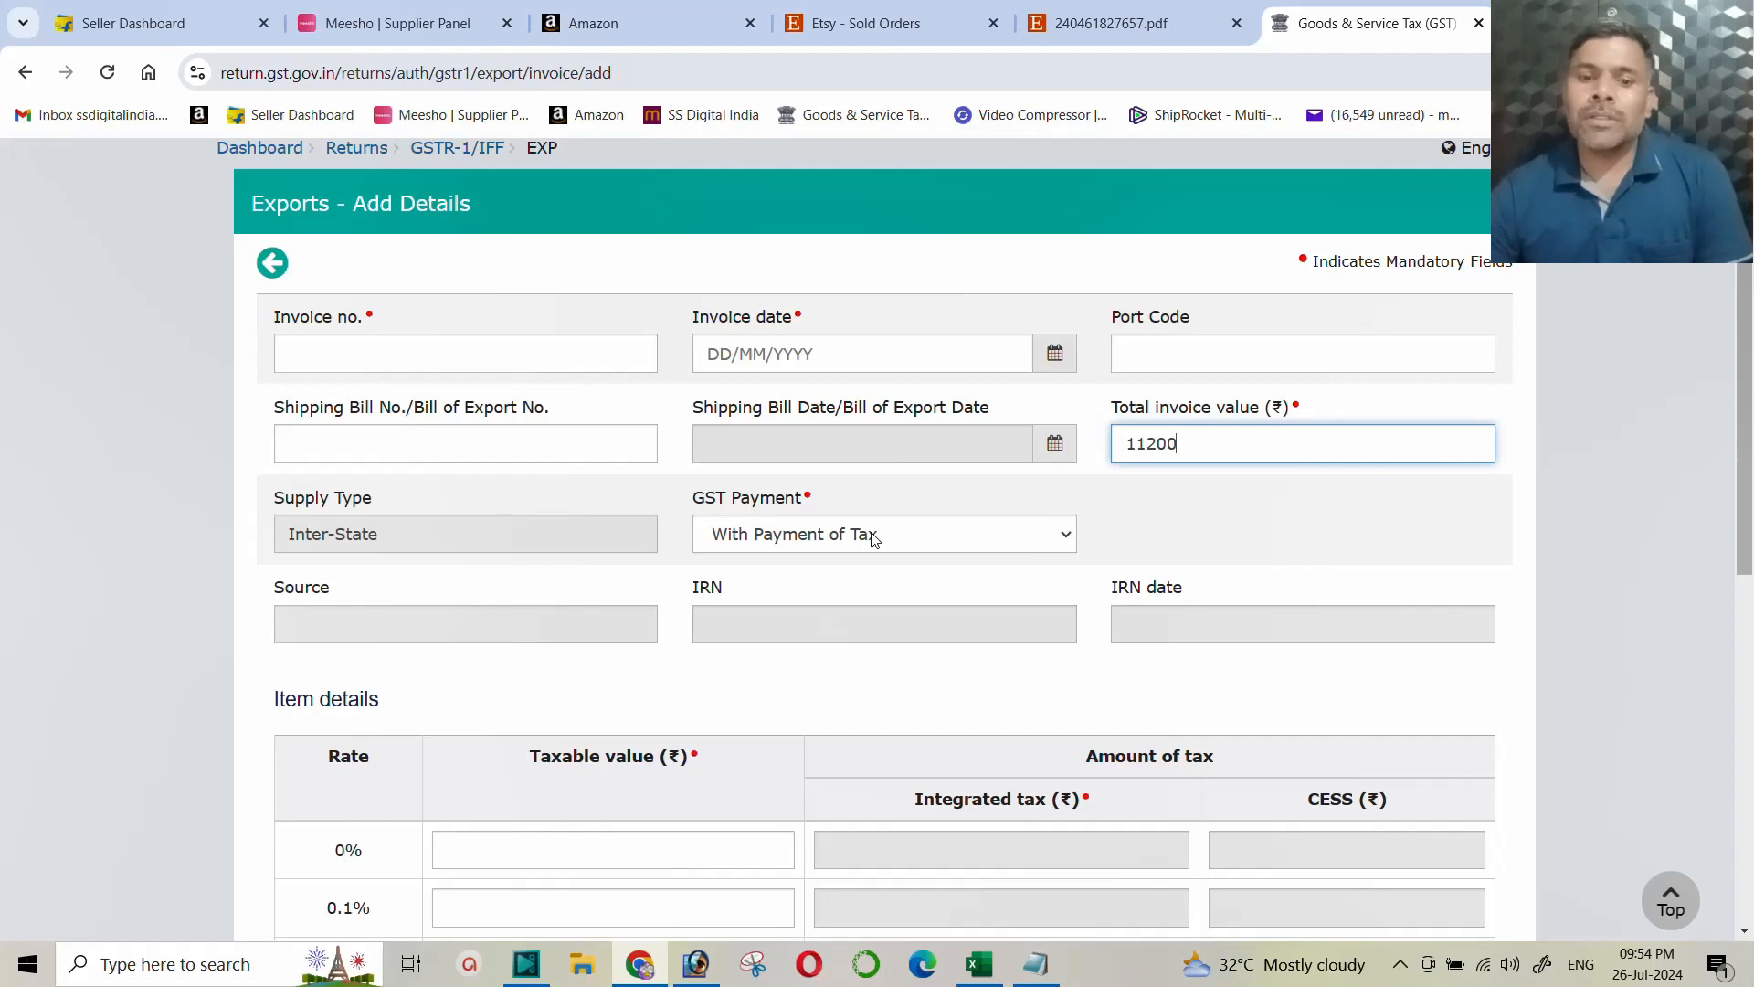
Step: Enter the Shipping Invoice's product price from the Excel sheet, 10000, as the taxable value in the 12% rate row
scroll(658, 667, "down", 2)
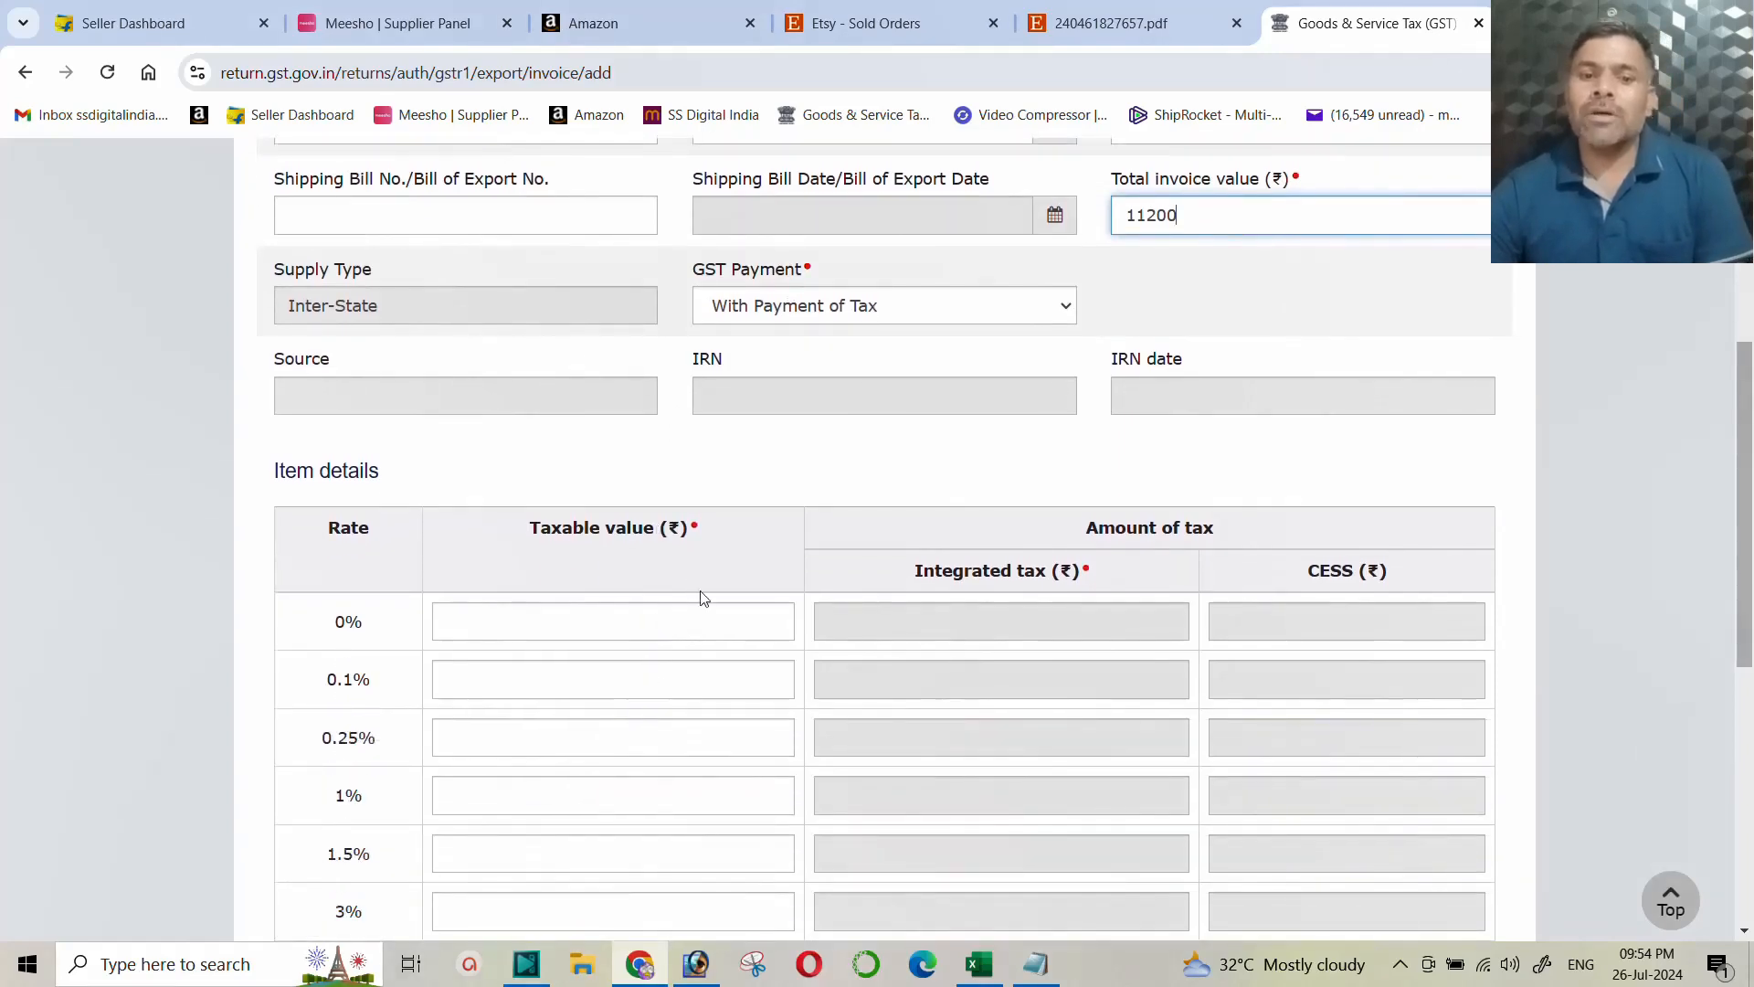
scroll(639, 594, "down", 3)
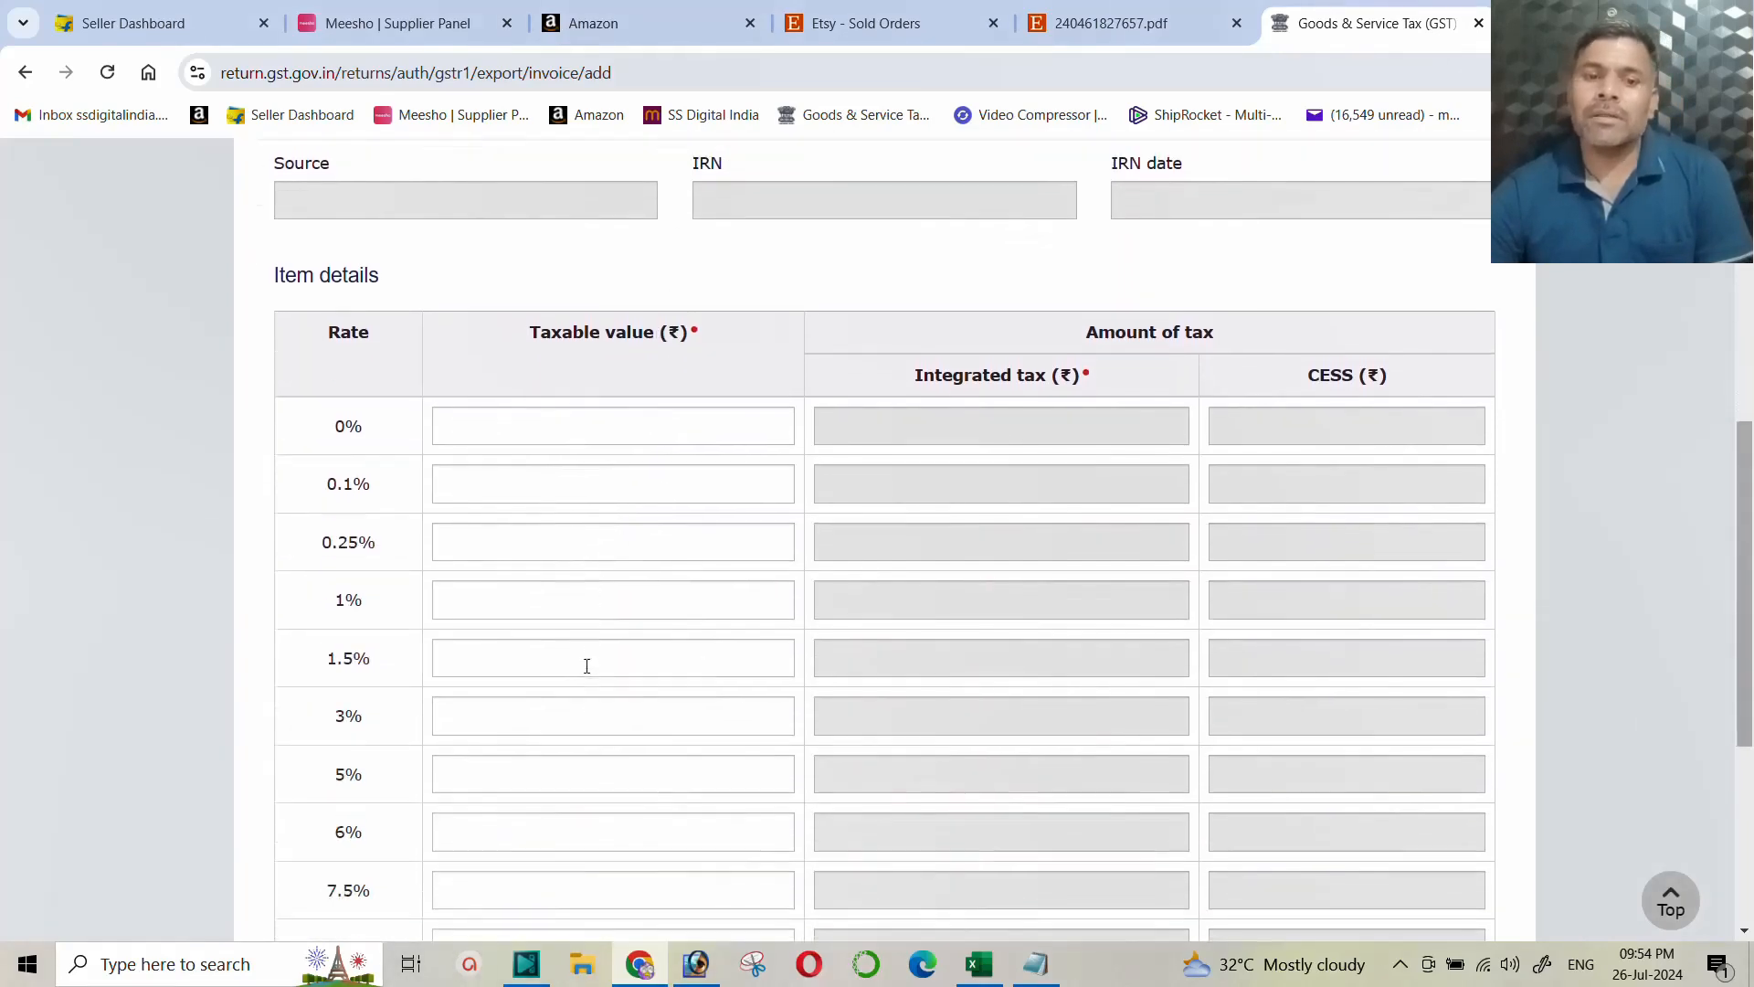
scroll(513, 657, "down", 1)
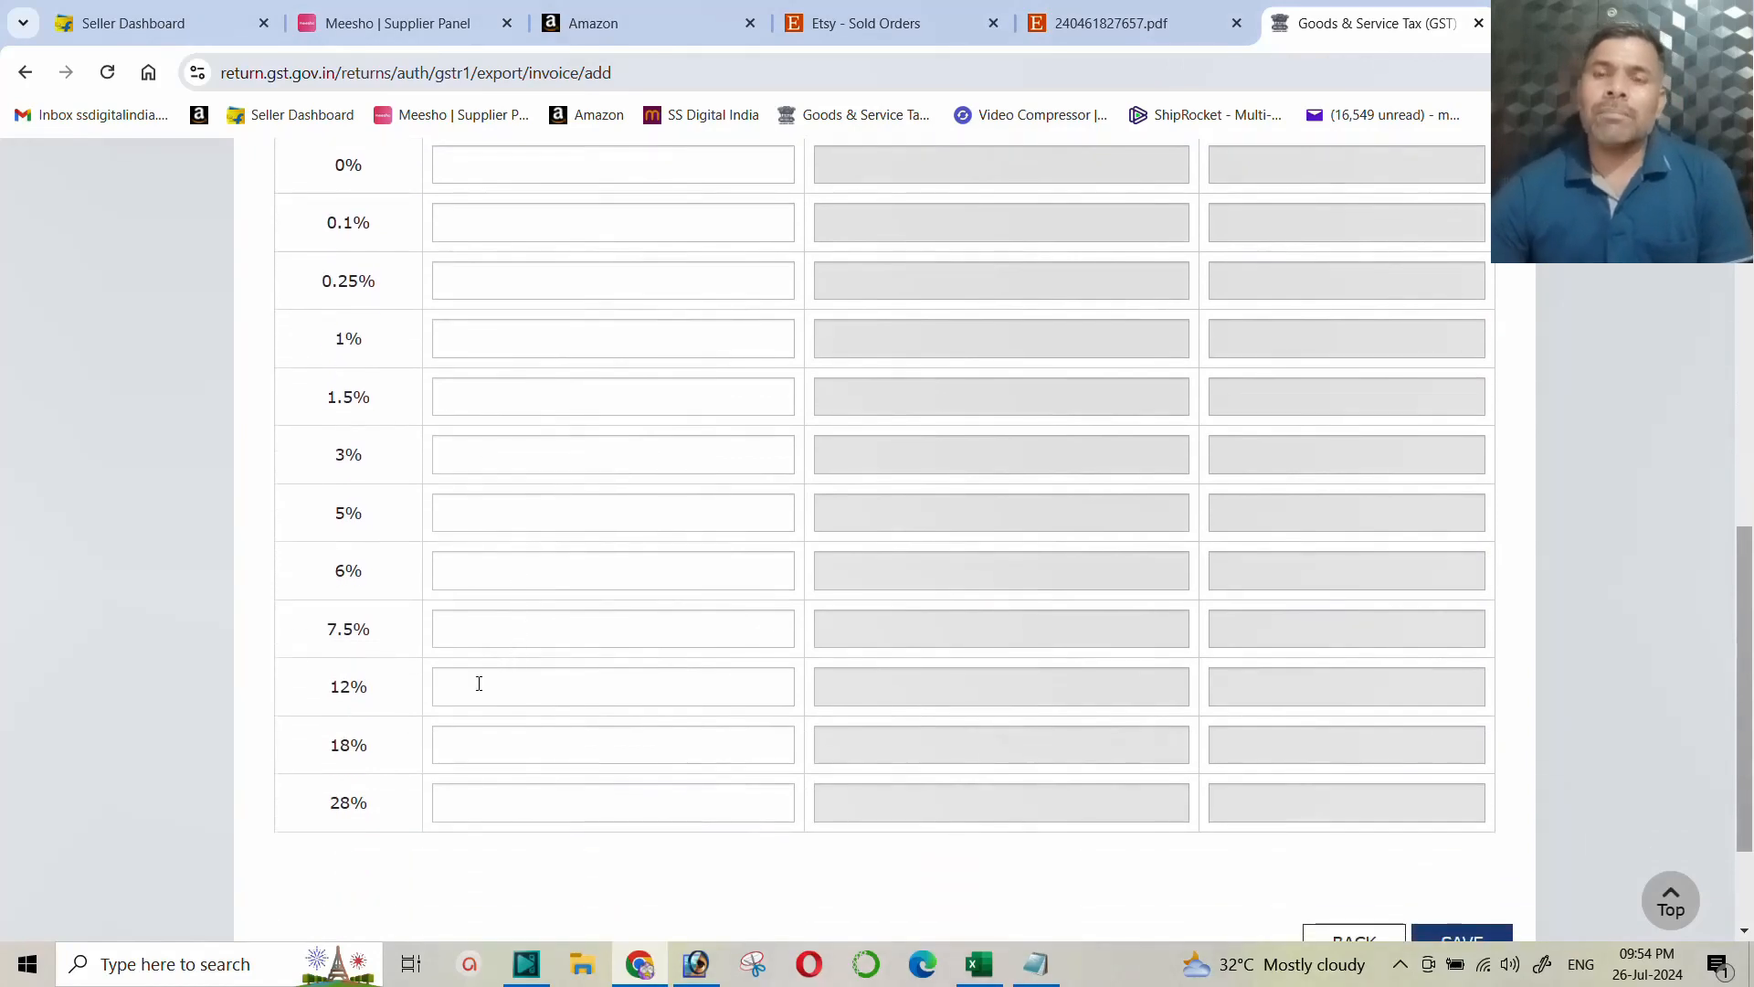
left_click(520, 683)
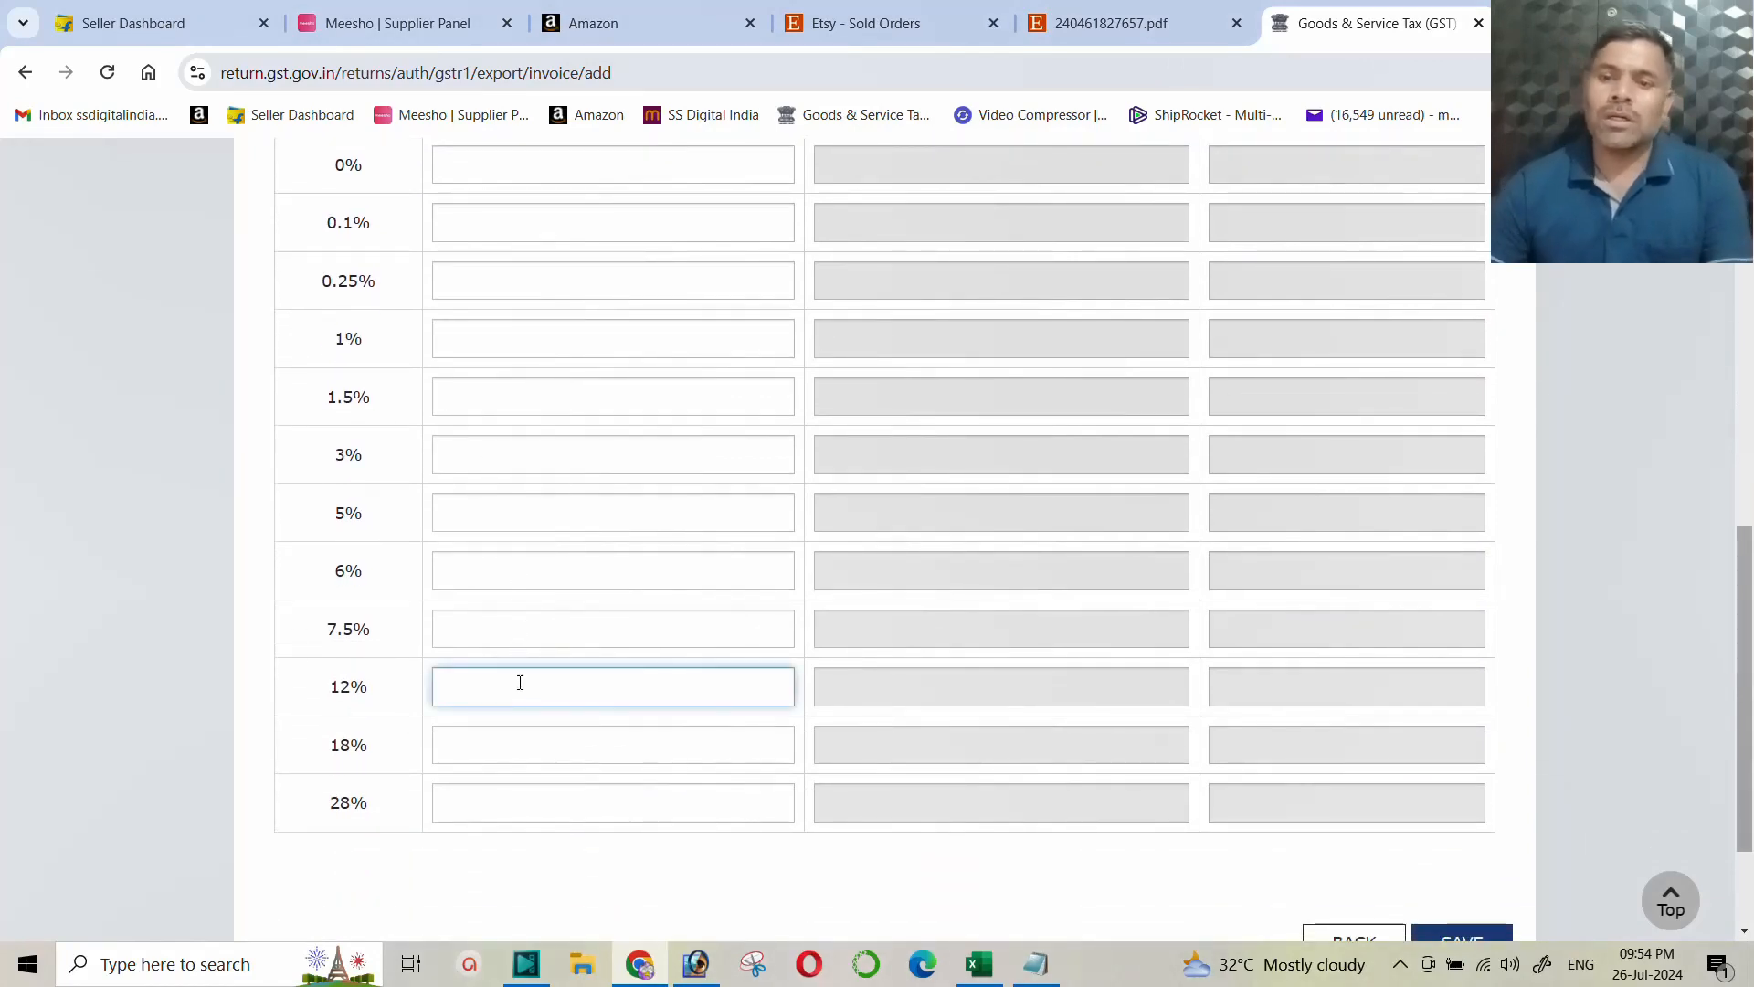
key("alt+Tab")
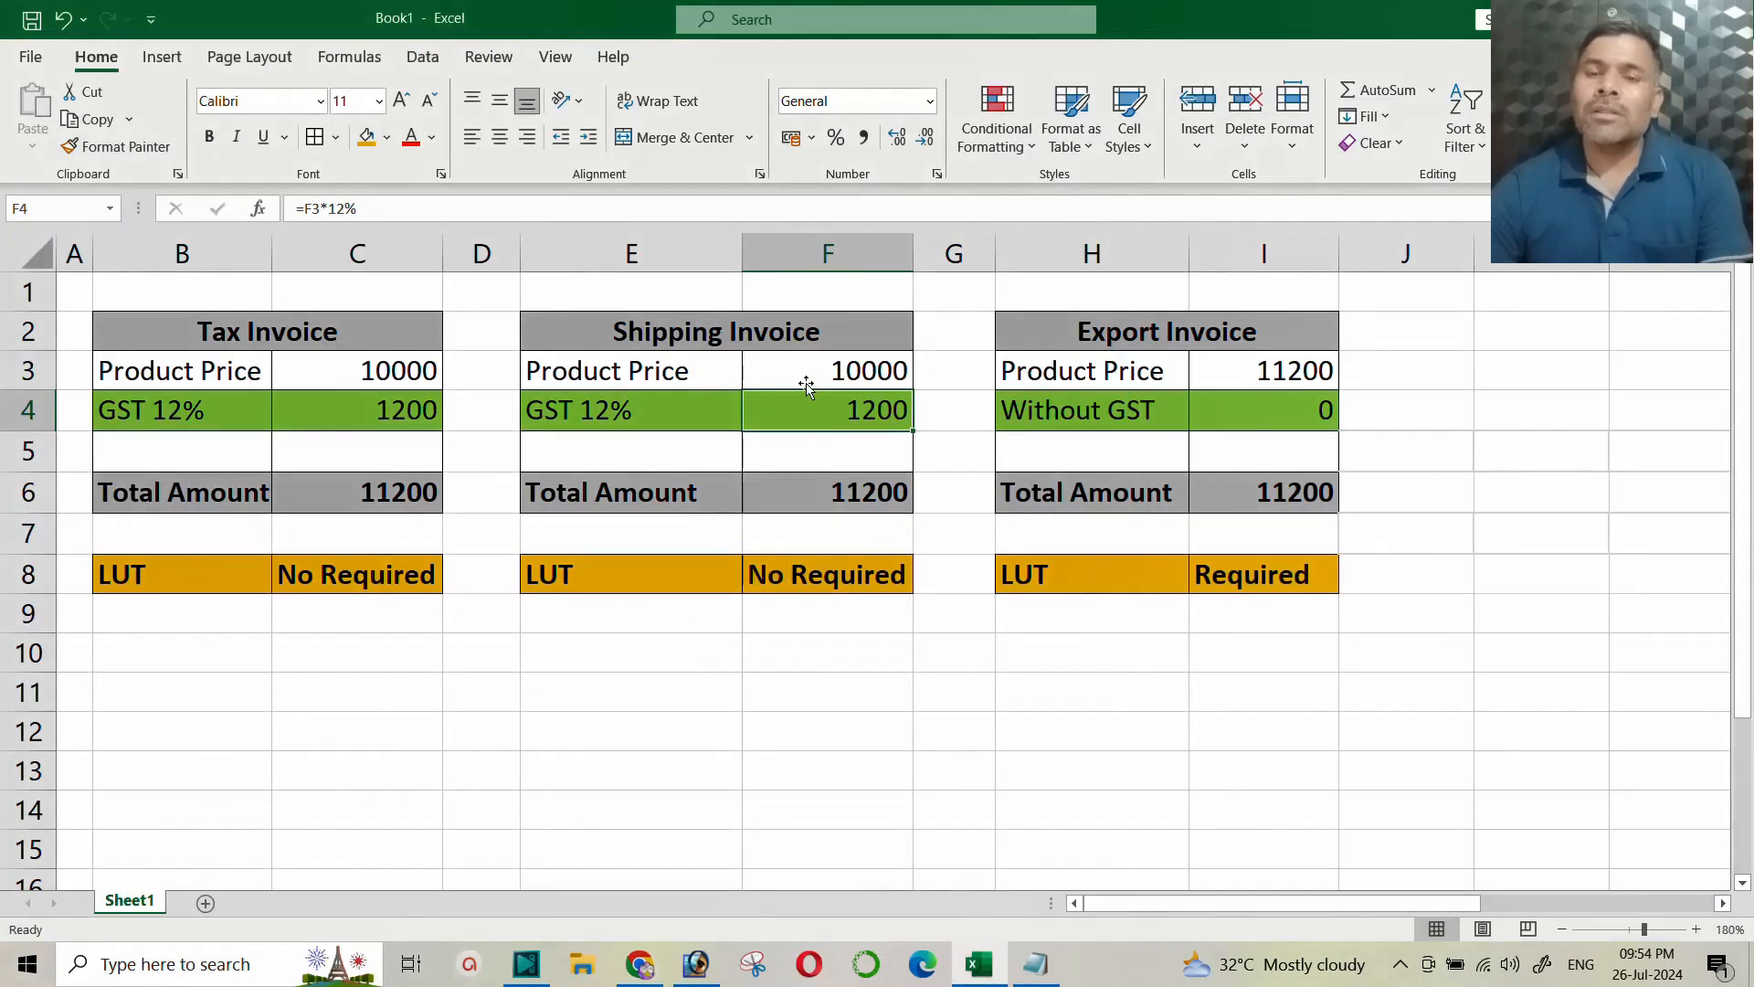
left_click(834, 375)
key("alt+Tab")
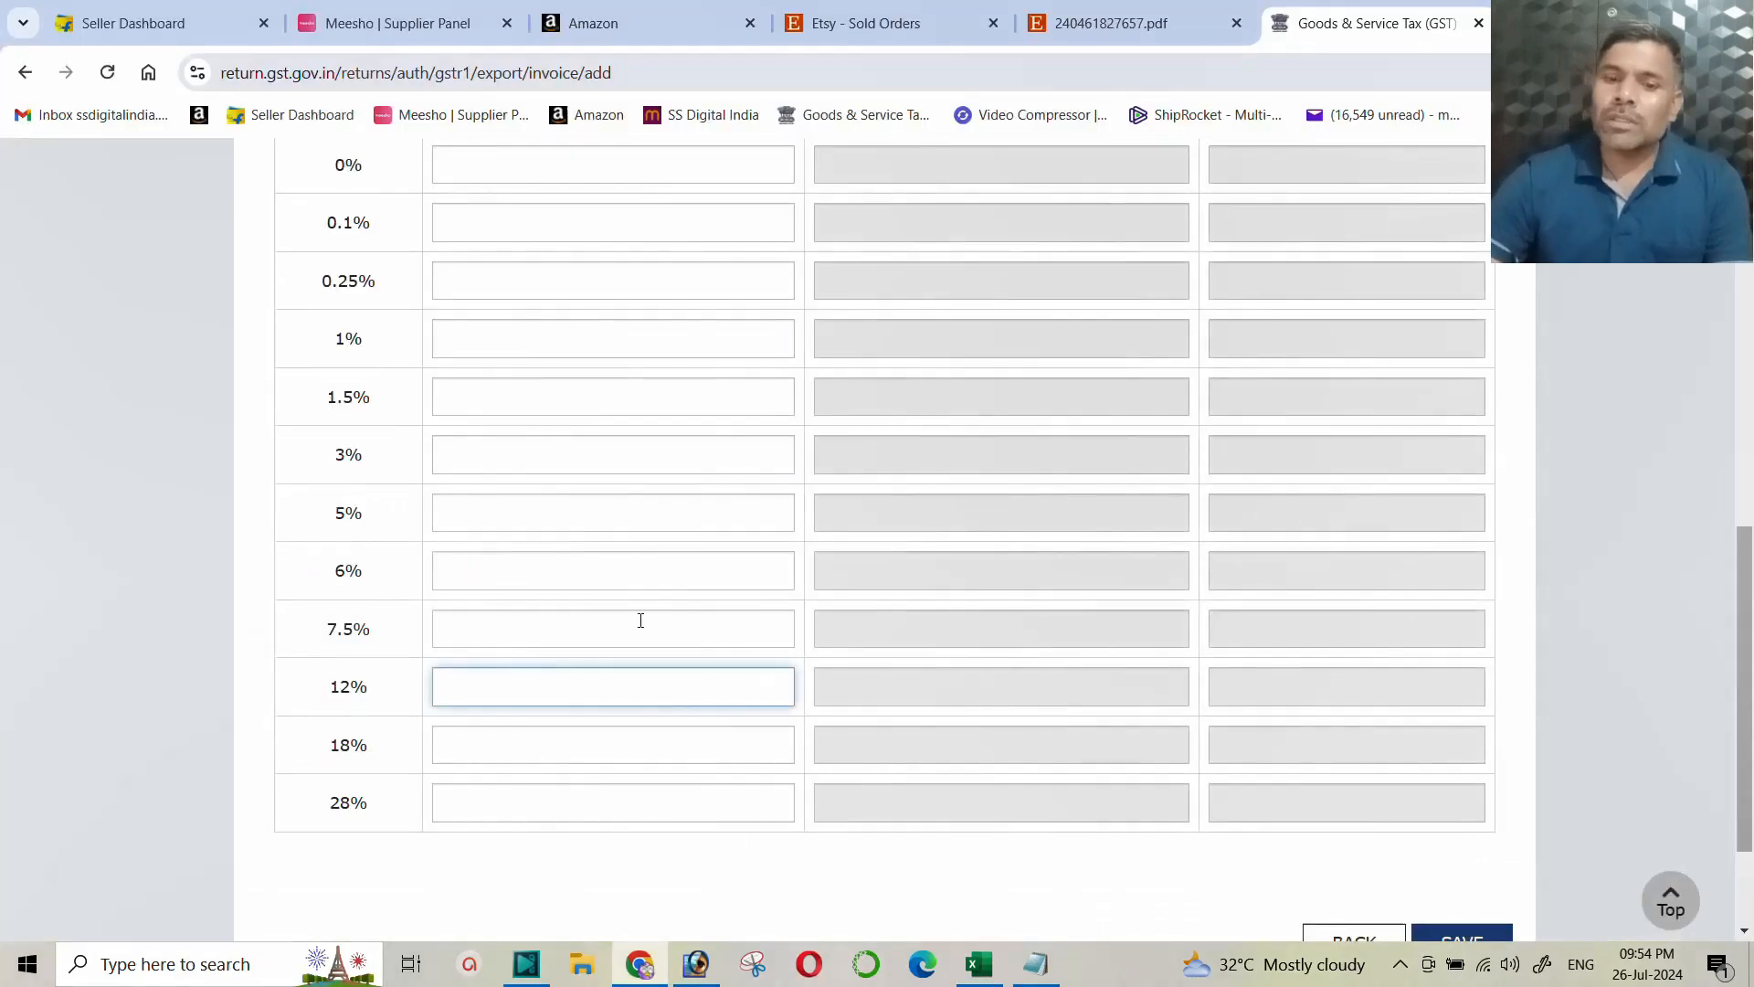
type("10000")
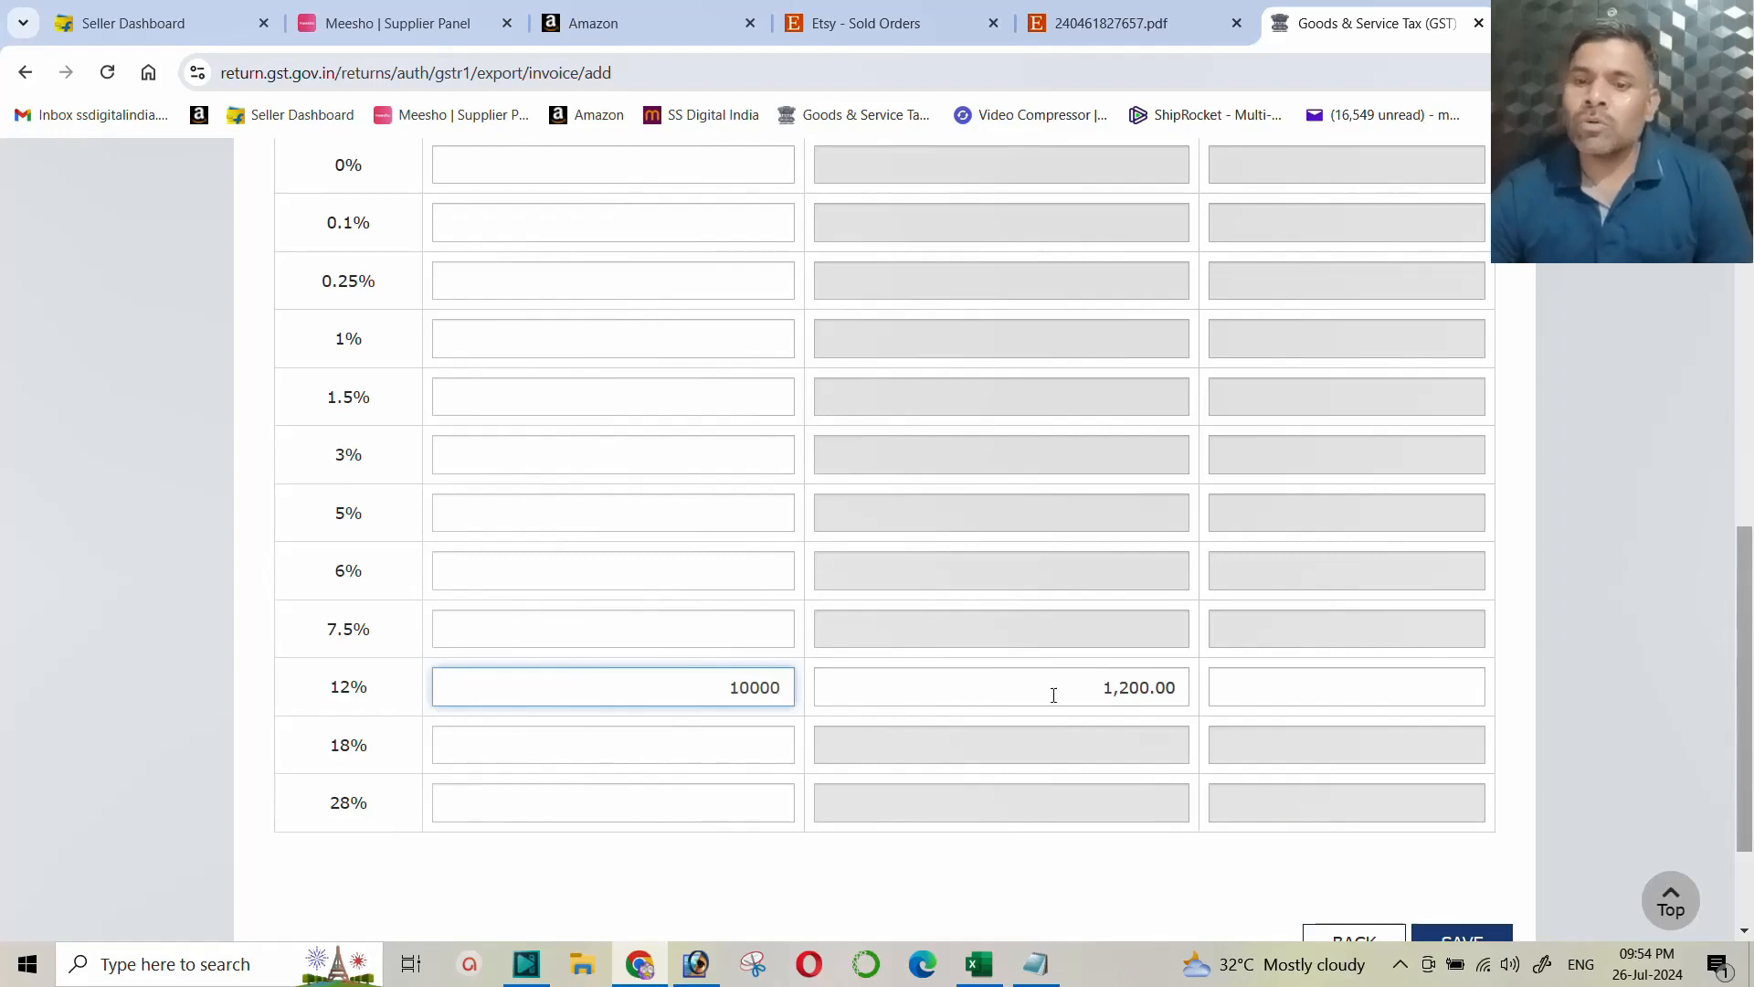
Step: Examine the integrated tax amount in the 12% row and compare it with the invoice and shipping bill fields
double_click(1117, 687)
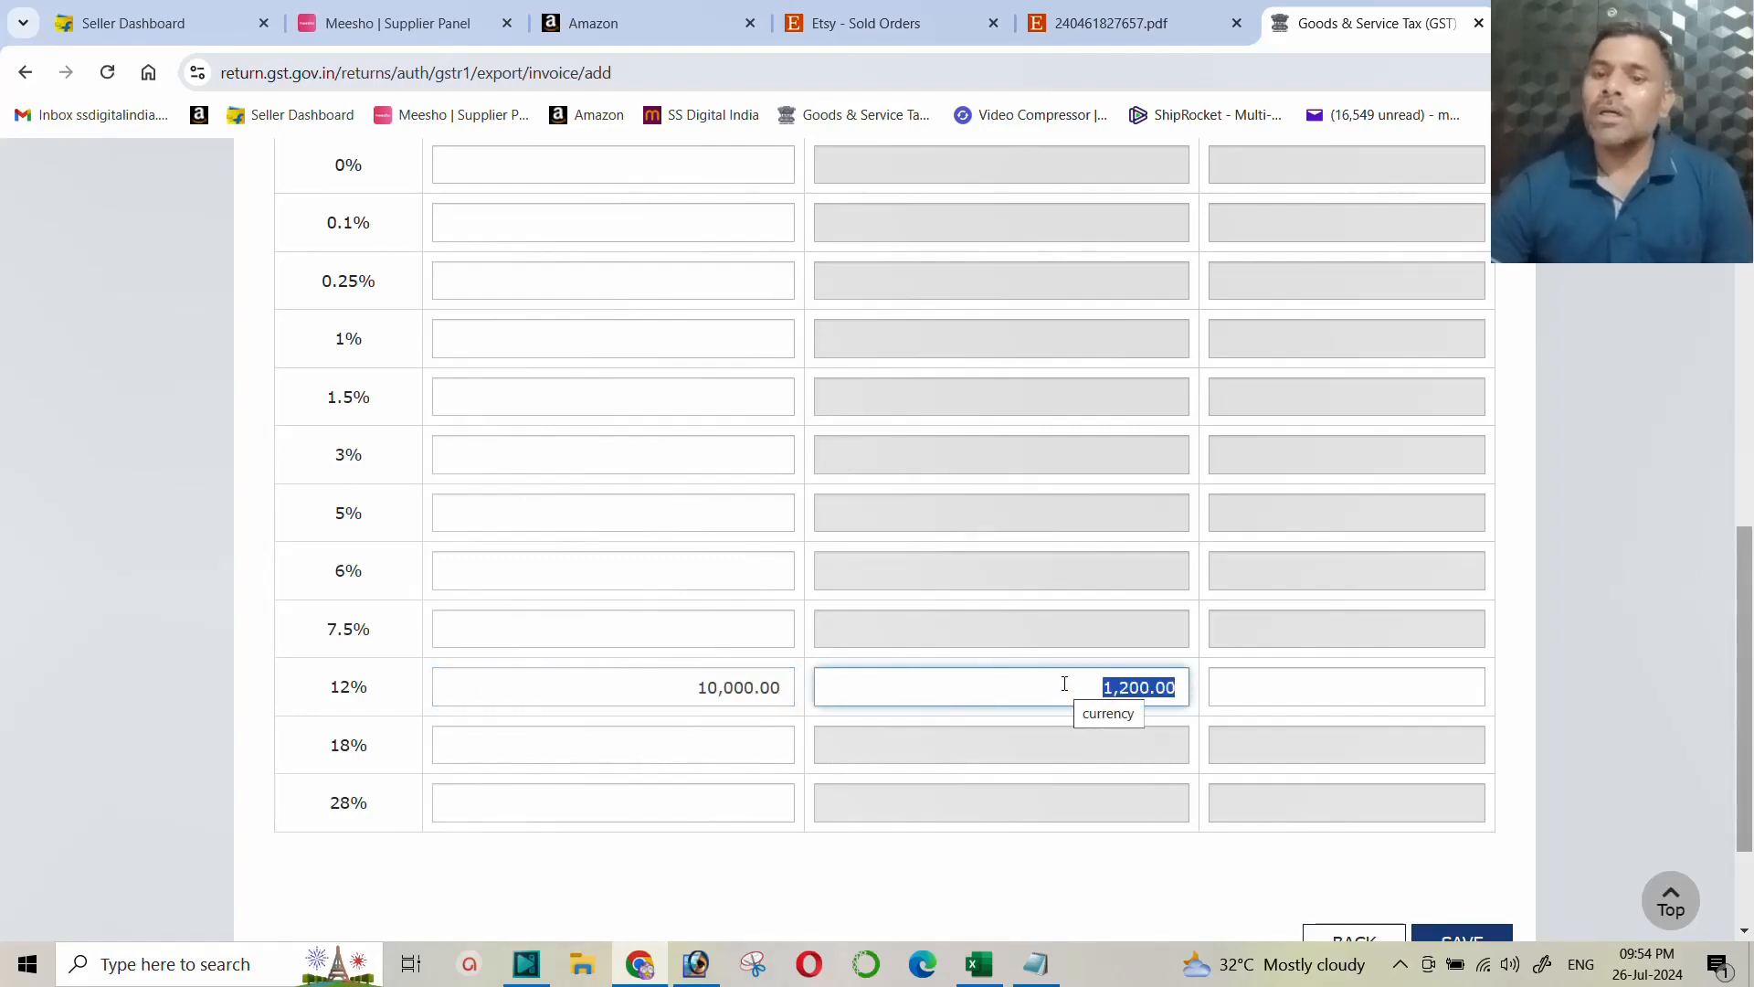
scroll(1011, 667, "up", 4)
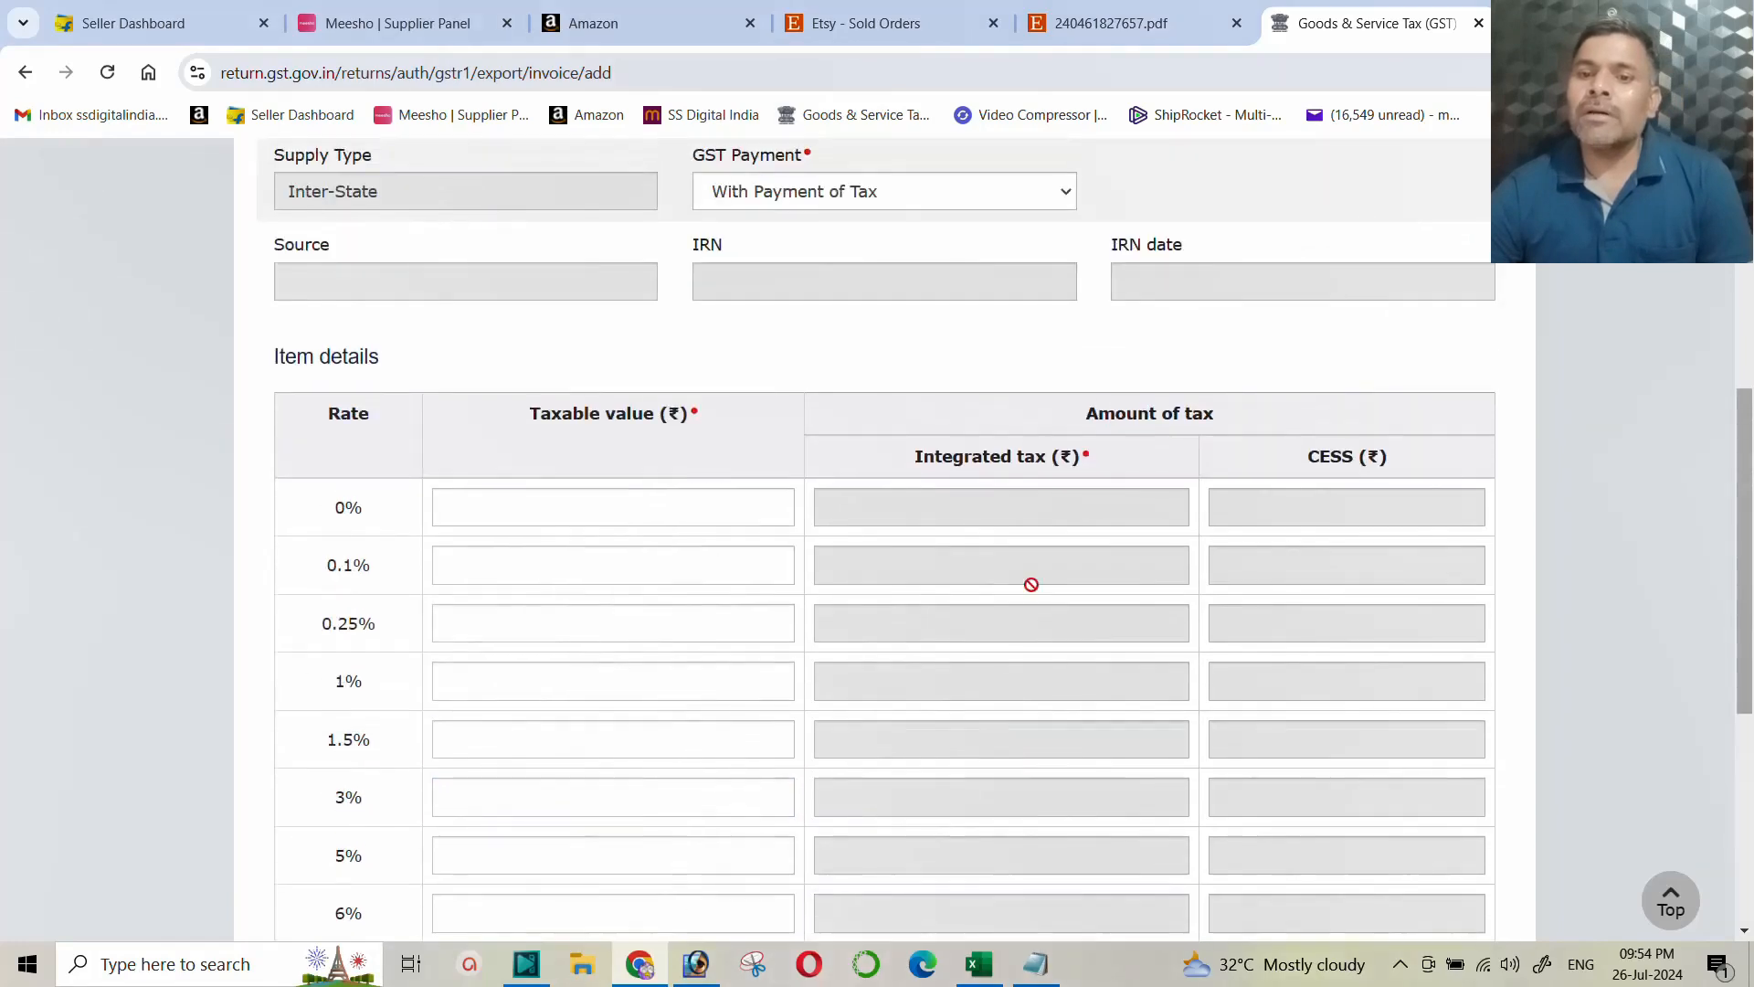
scroll(1115, 736, "down", 1)
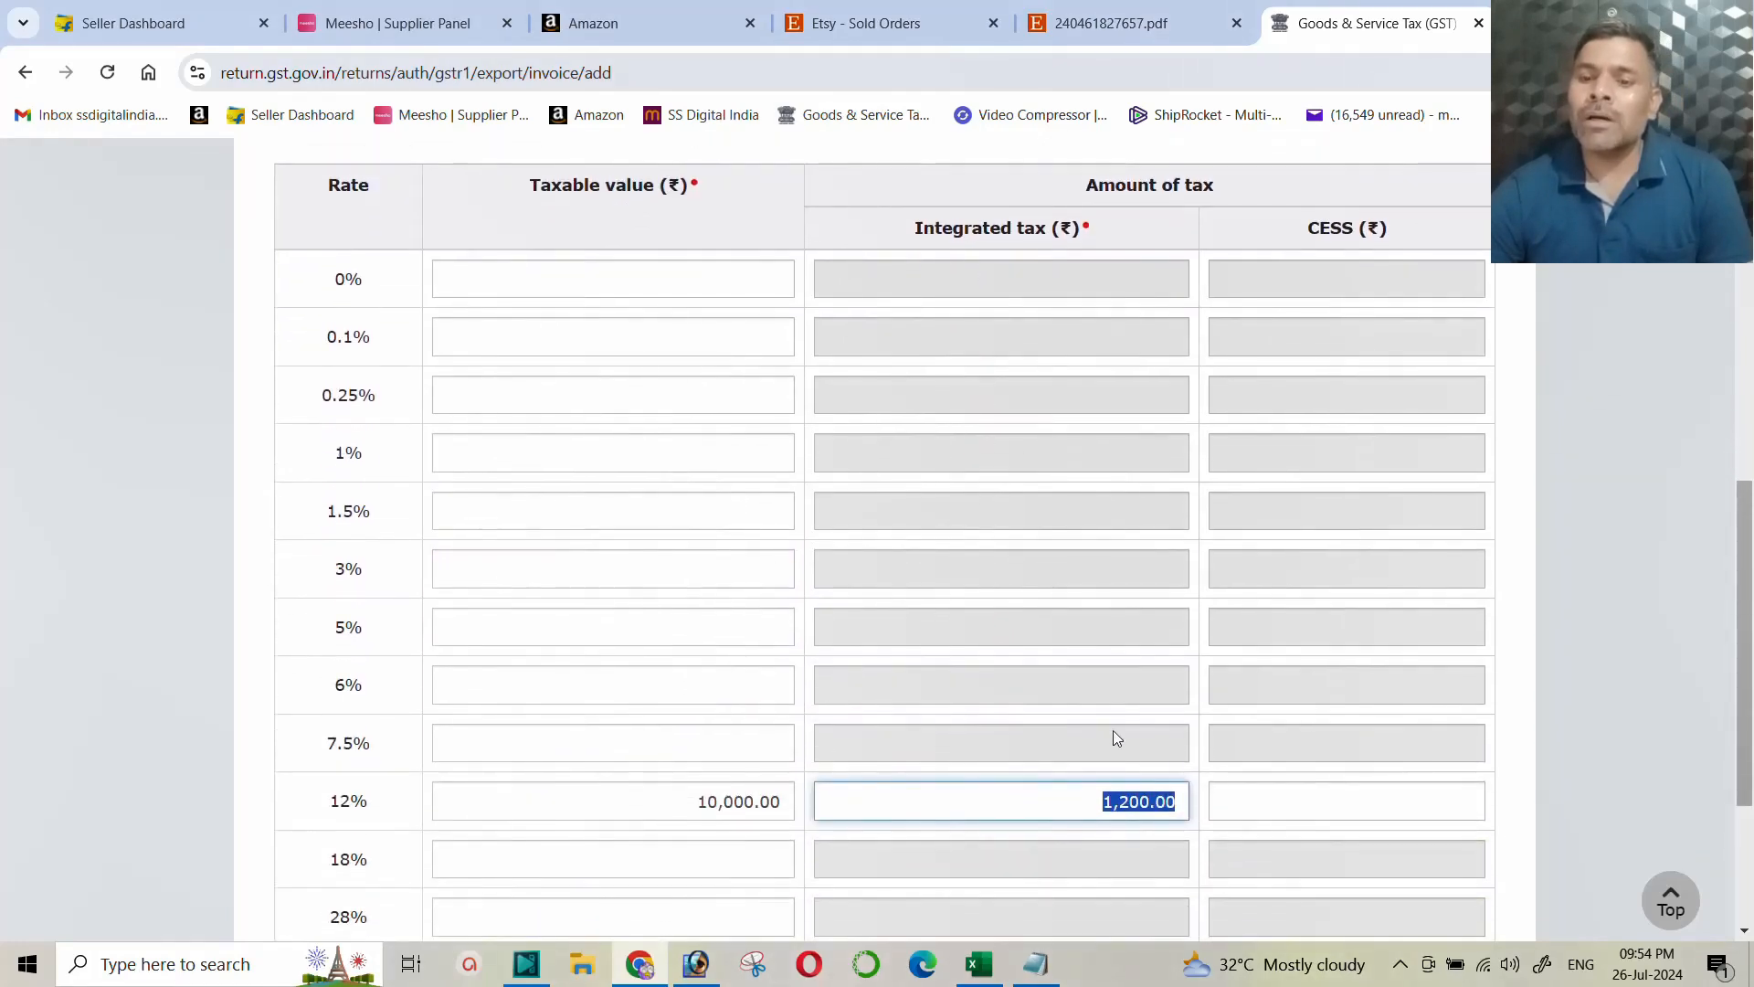
scroll(1061, 802, "down", 1)
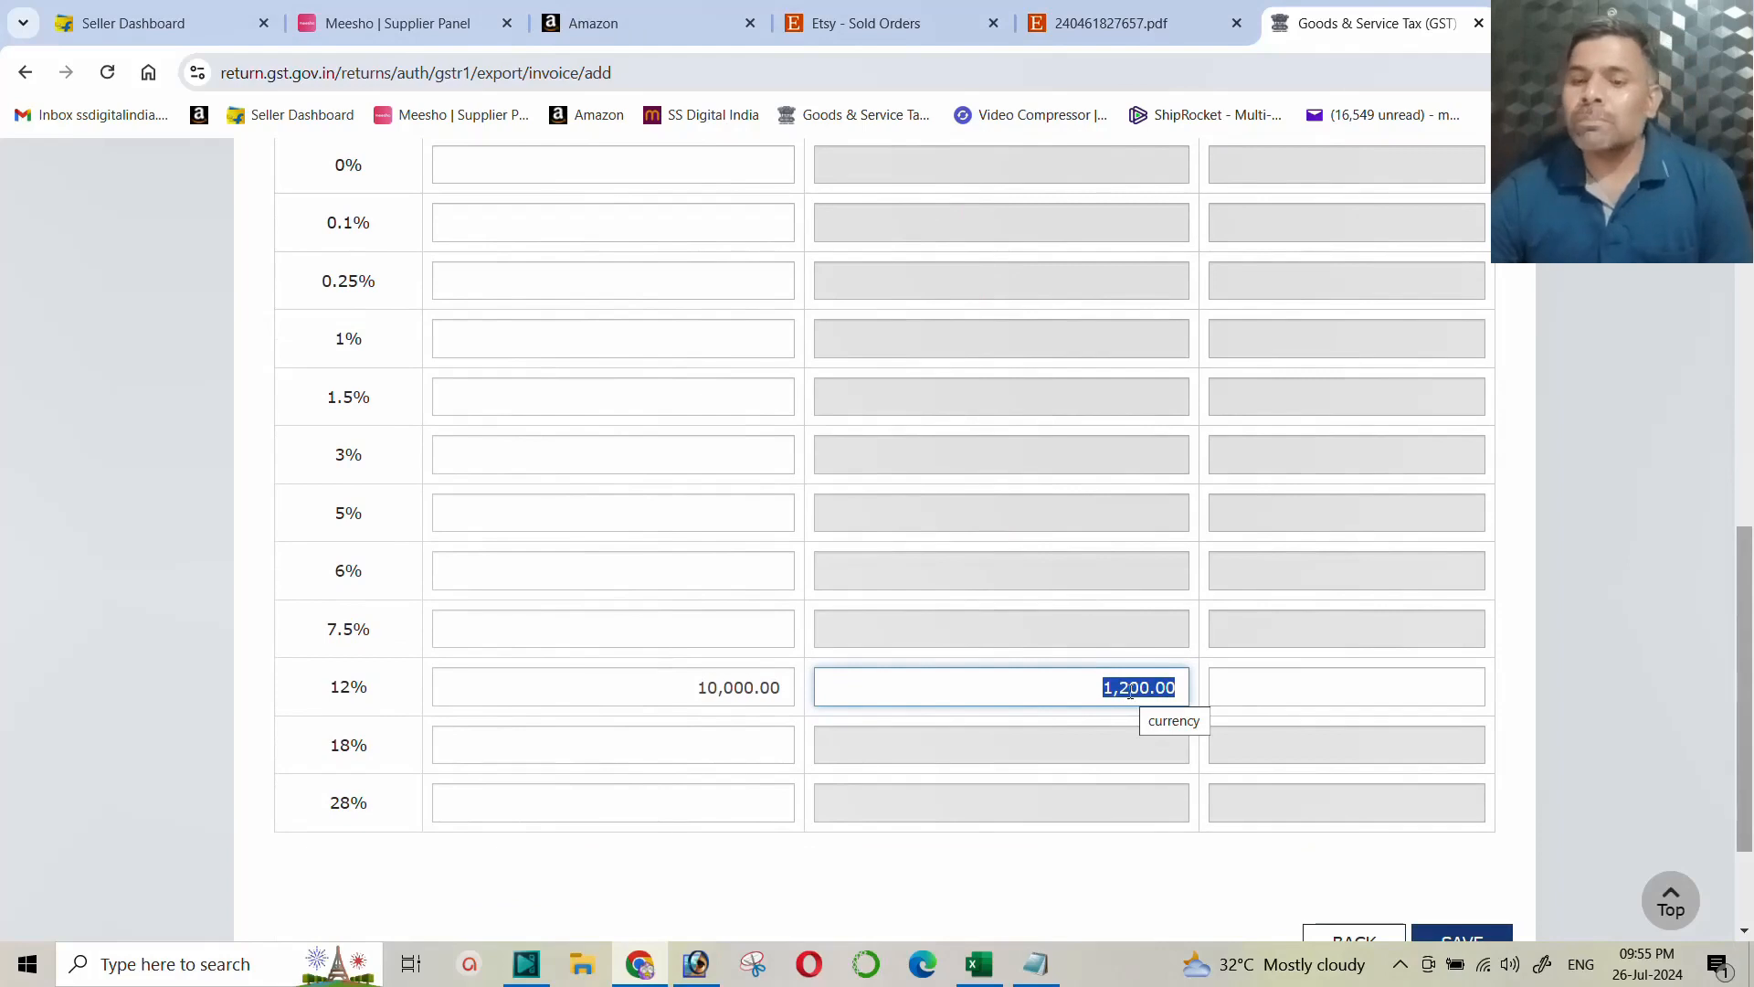
left_click_drag(1103, 688, 1000, 634)
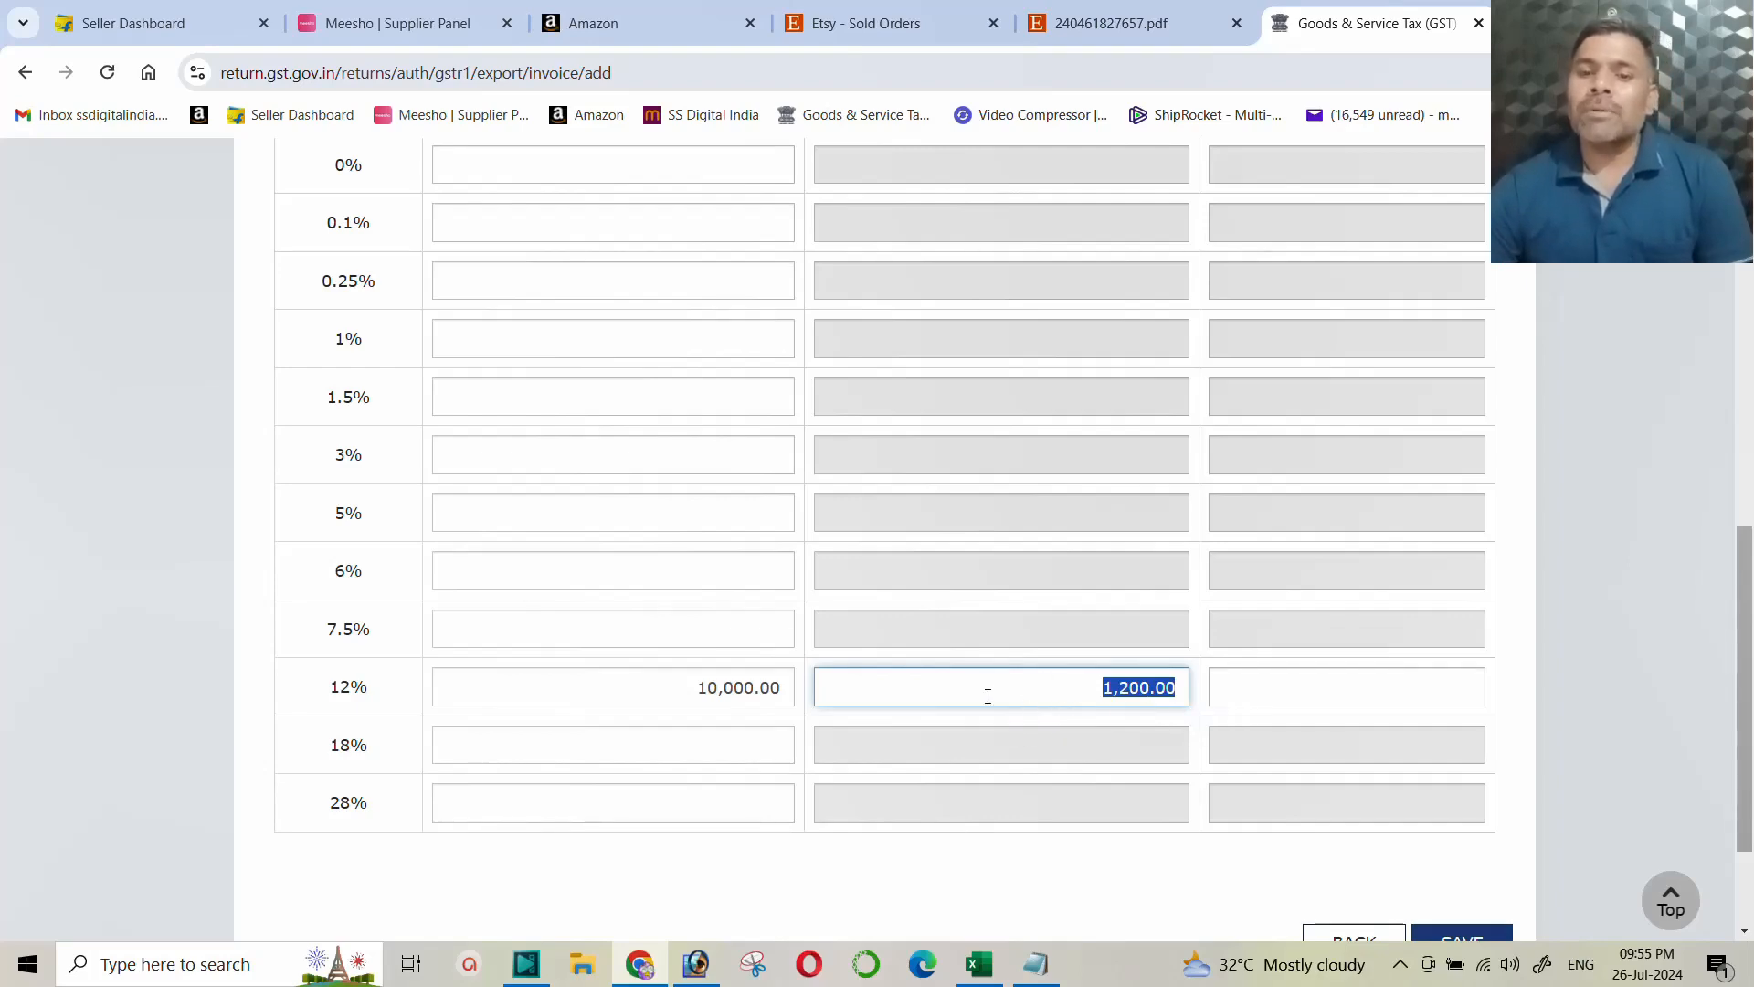
scroll(983, 714, "up", 1)
scroll(979, 708, "up", 9)
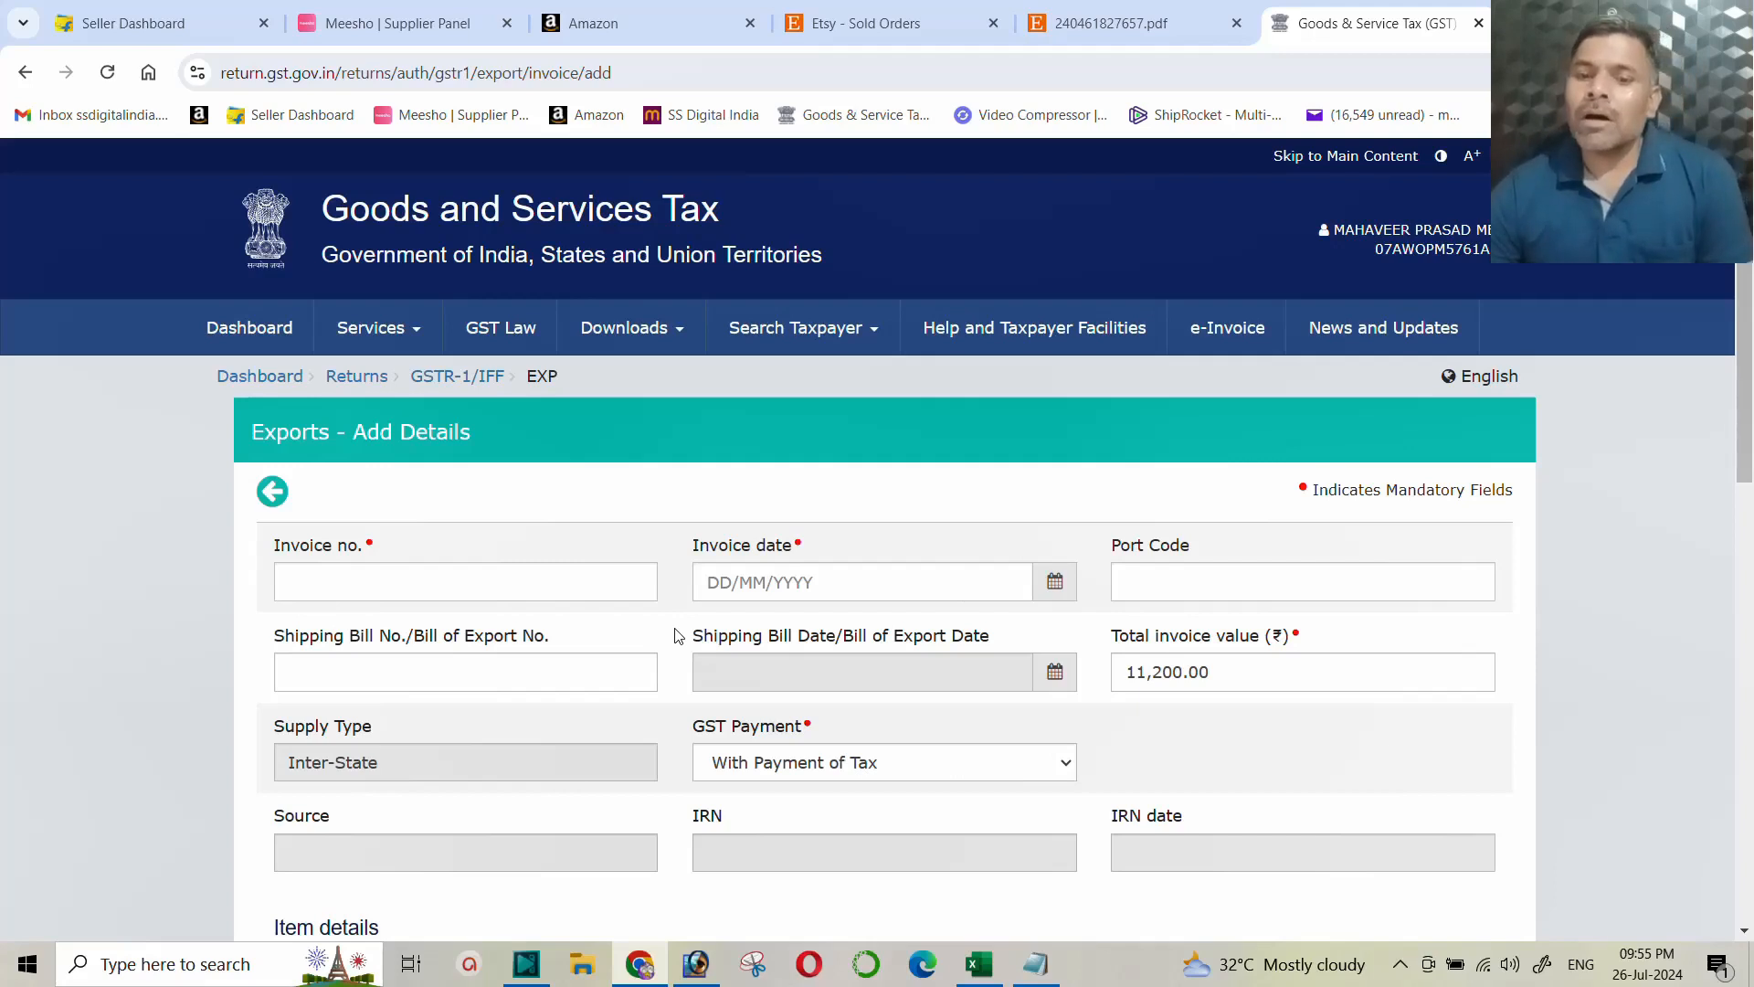
scroll(676, 635, "down", 9)
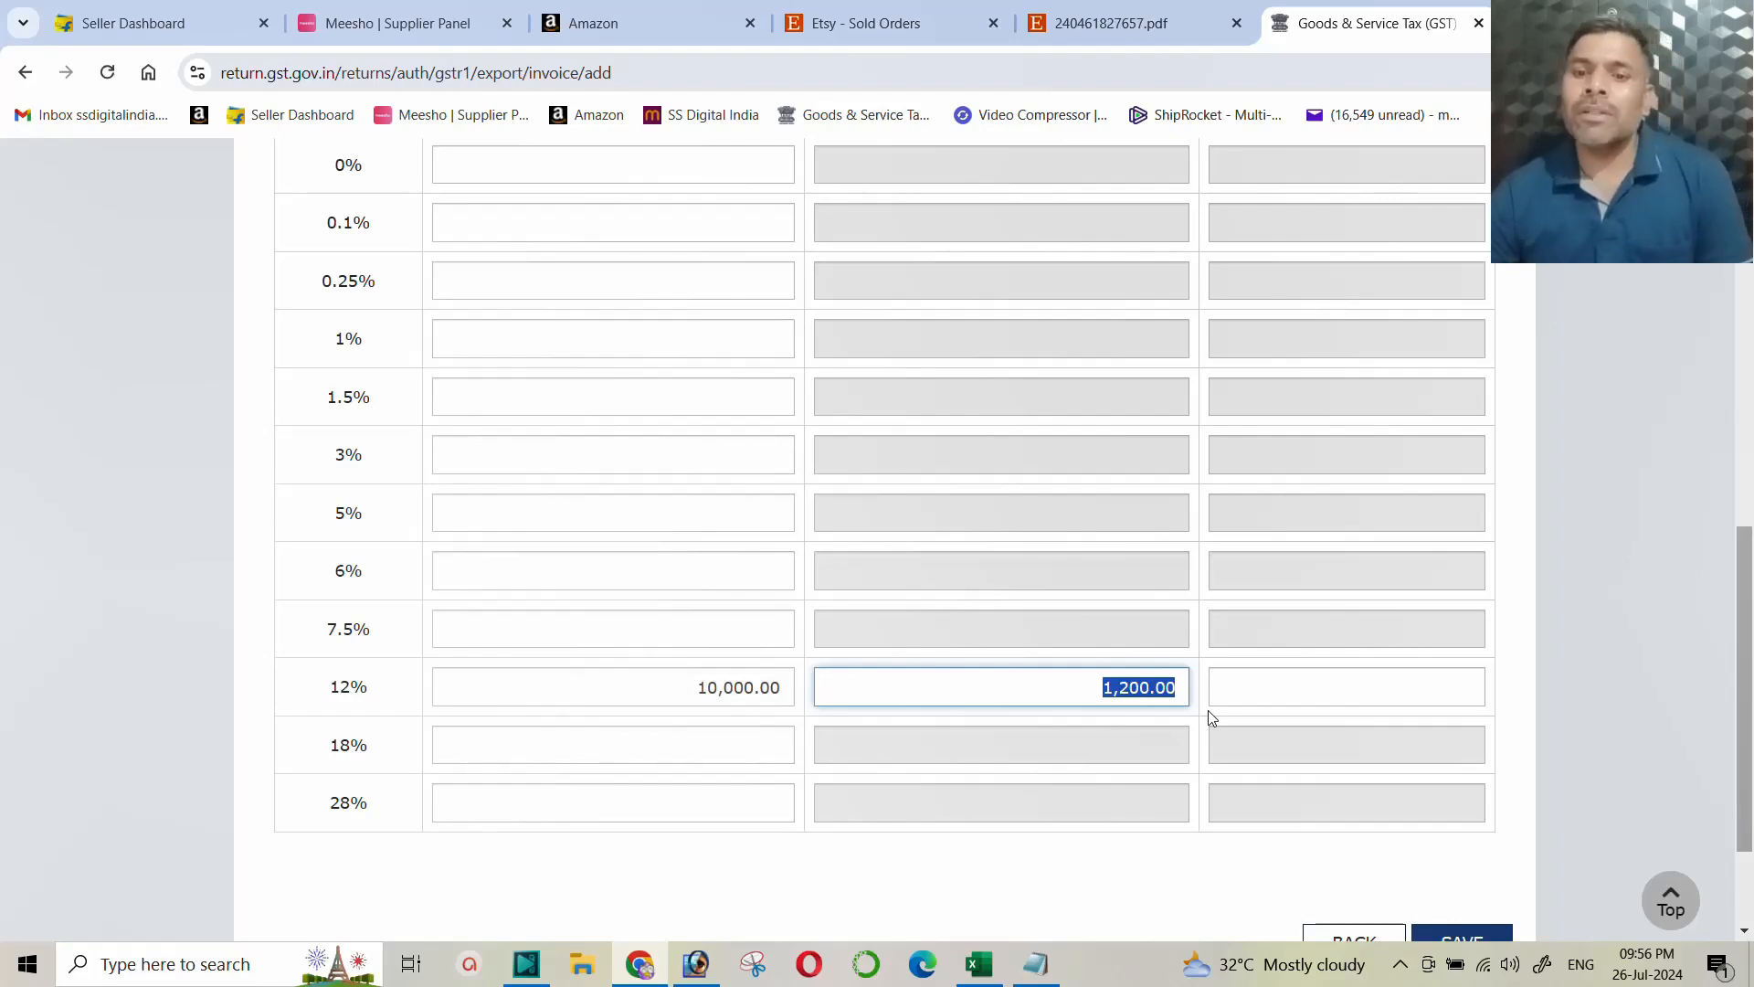
Step: Change the export record's GST Payment option to Without Payment of Tax
scroll(990, 649, "up", 5)
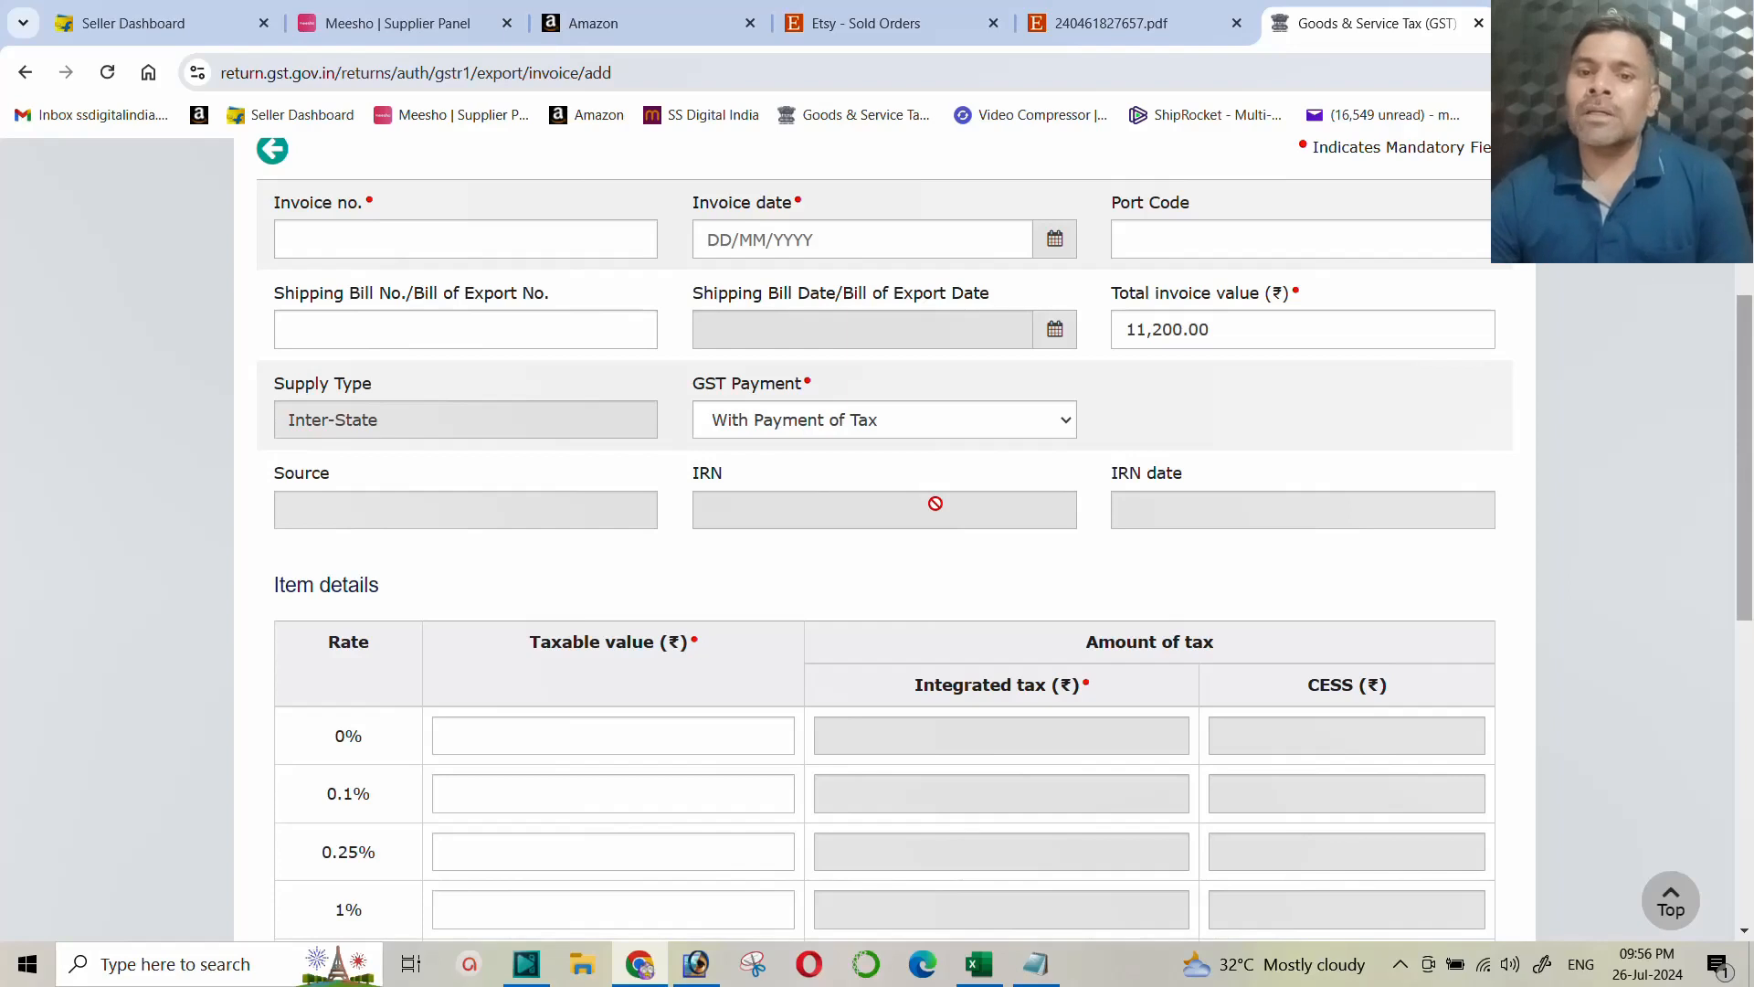
left_click(834, 420)
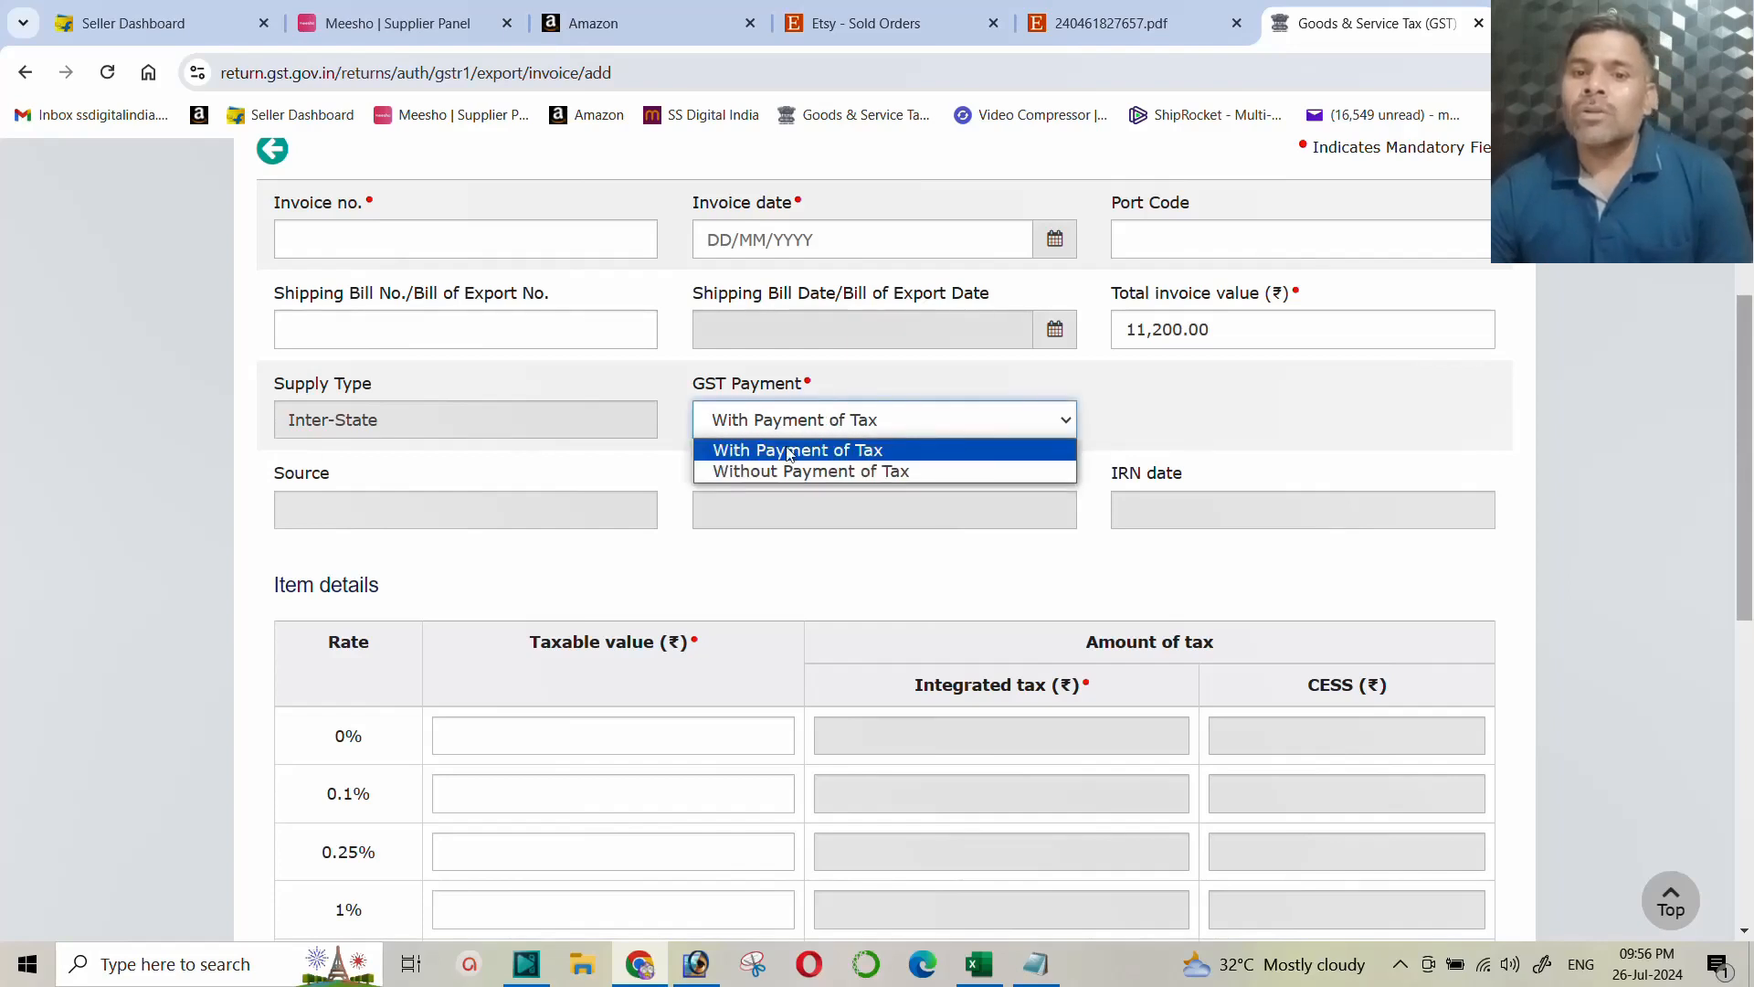
left_click(772, 471)
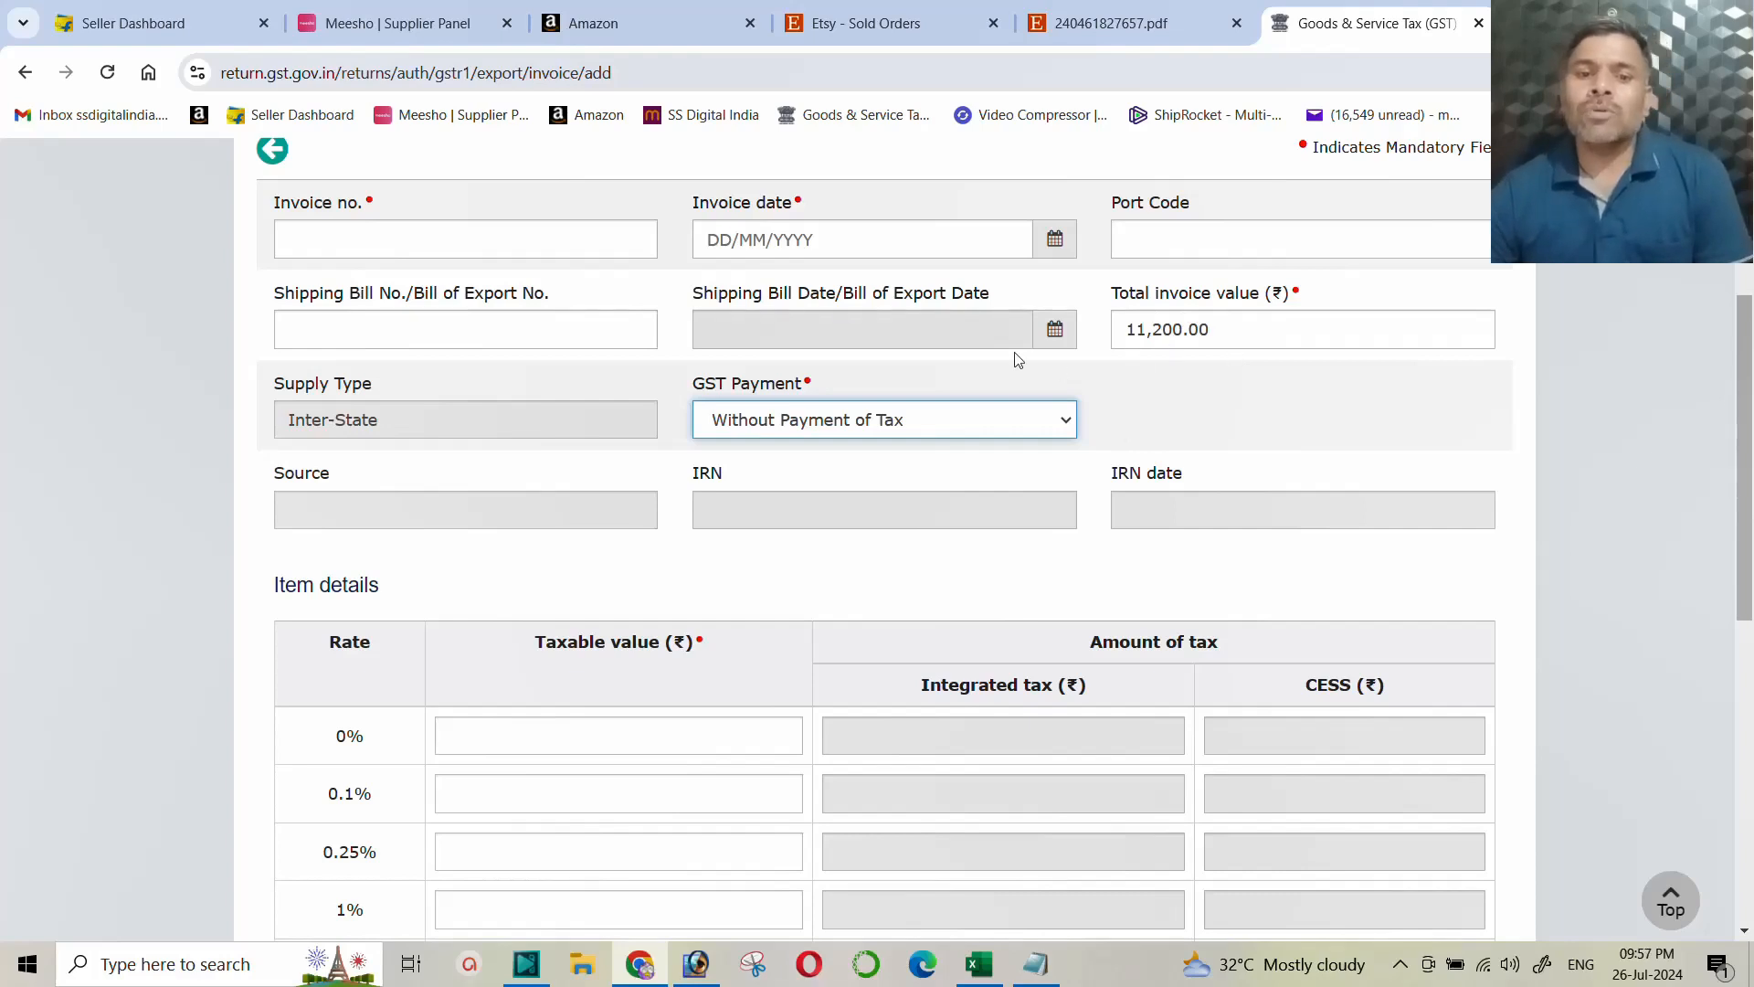
Step: Enter 11200 as the taxable value in the 0% rate row and check the remaining rate rows
scroll(782, 491, "down", 4)
left_click(594, 402)
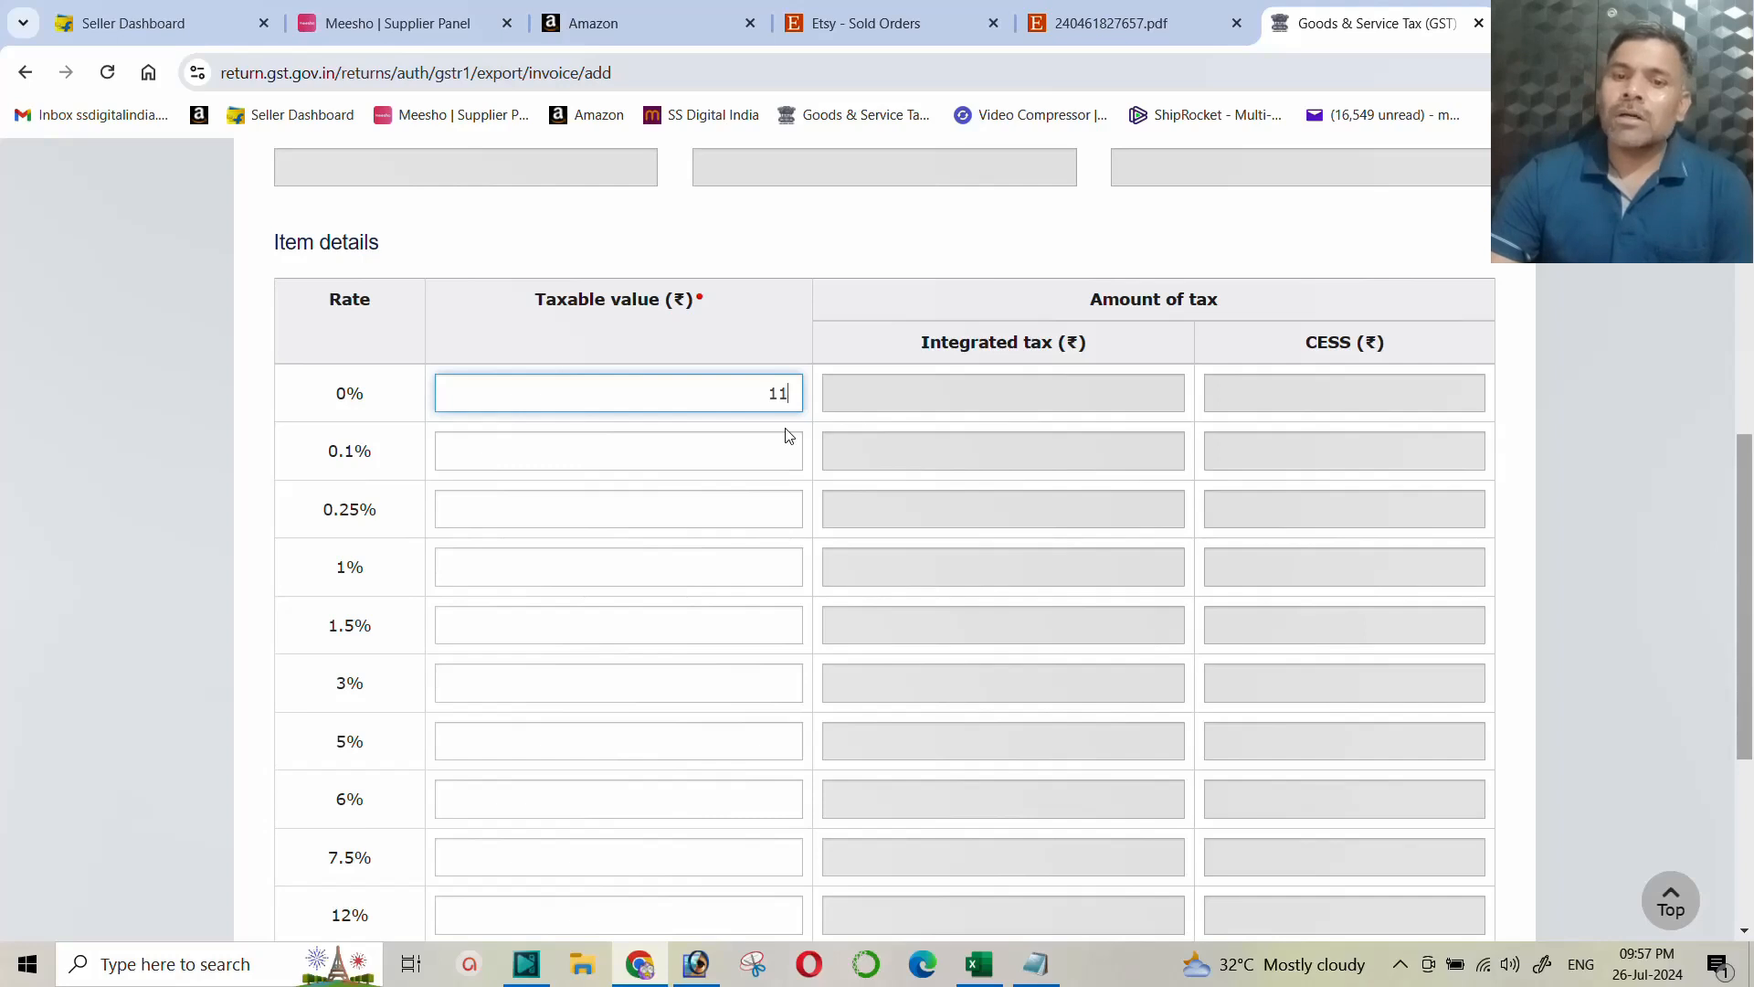
type("11200")
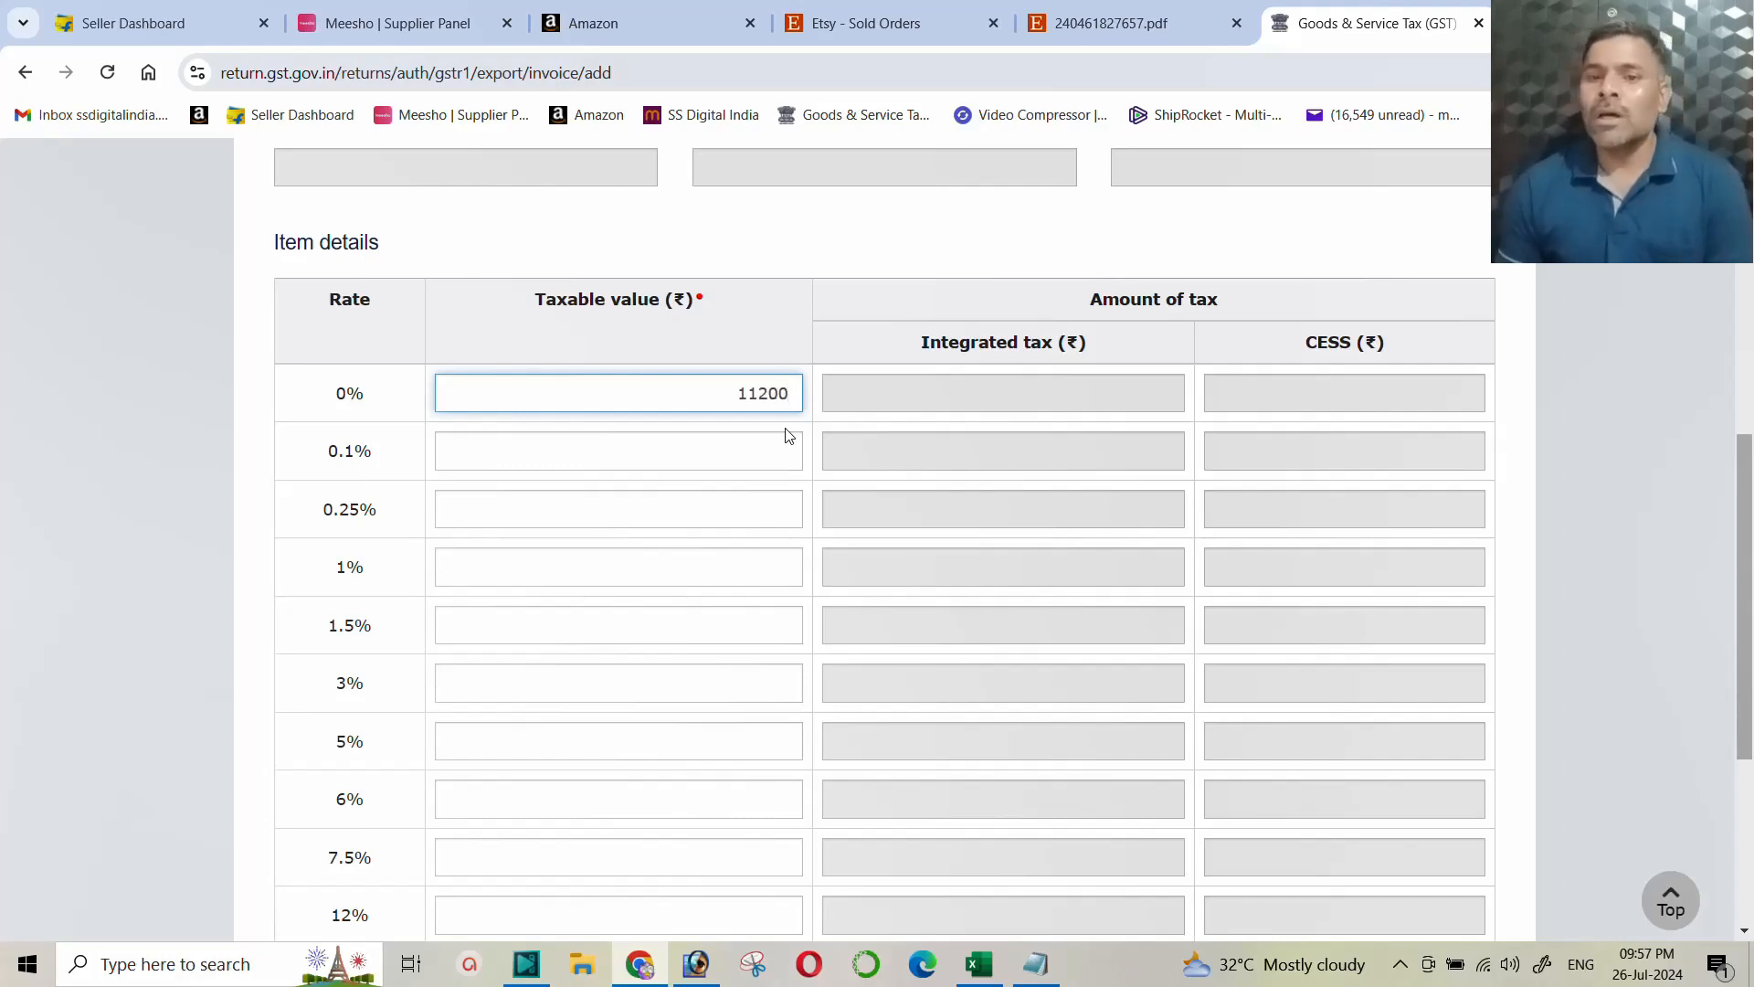
left_click(743, 459)
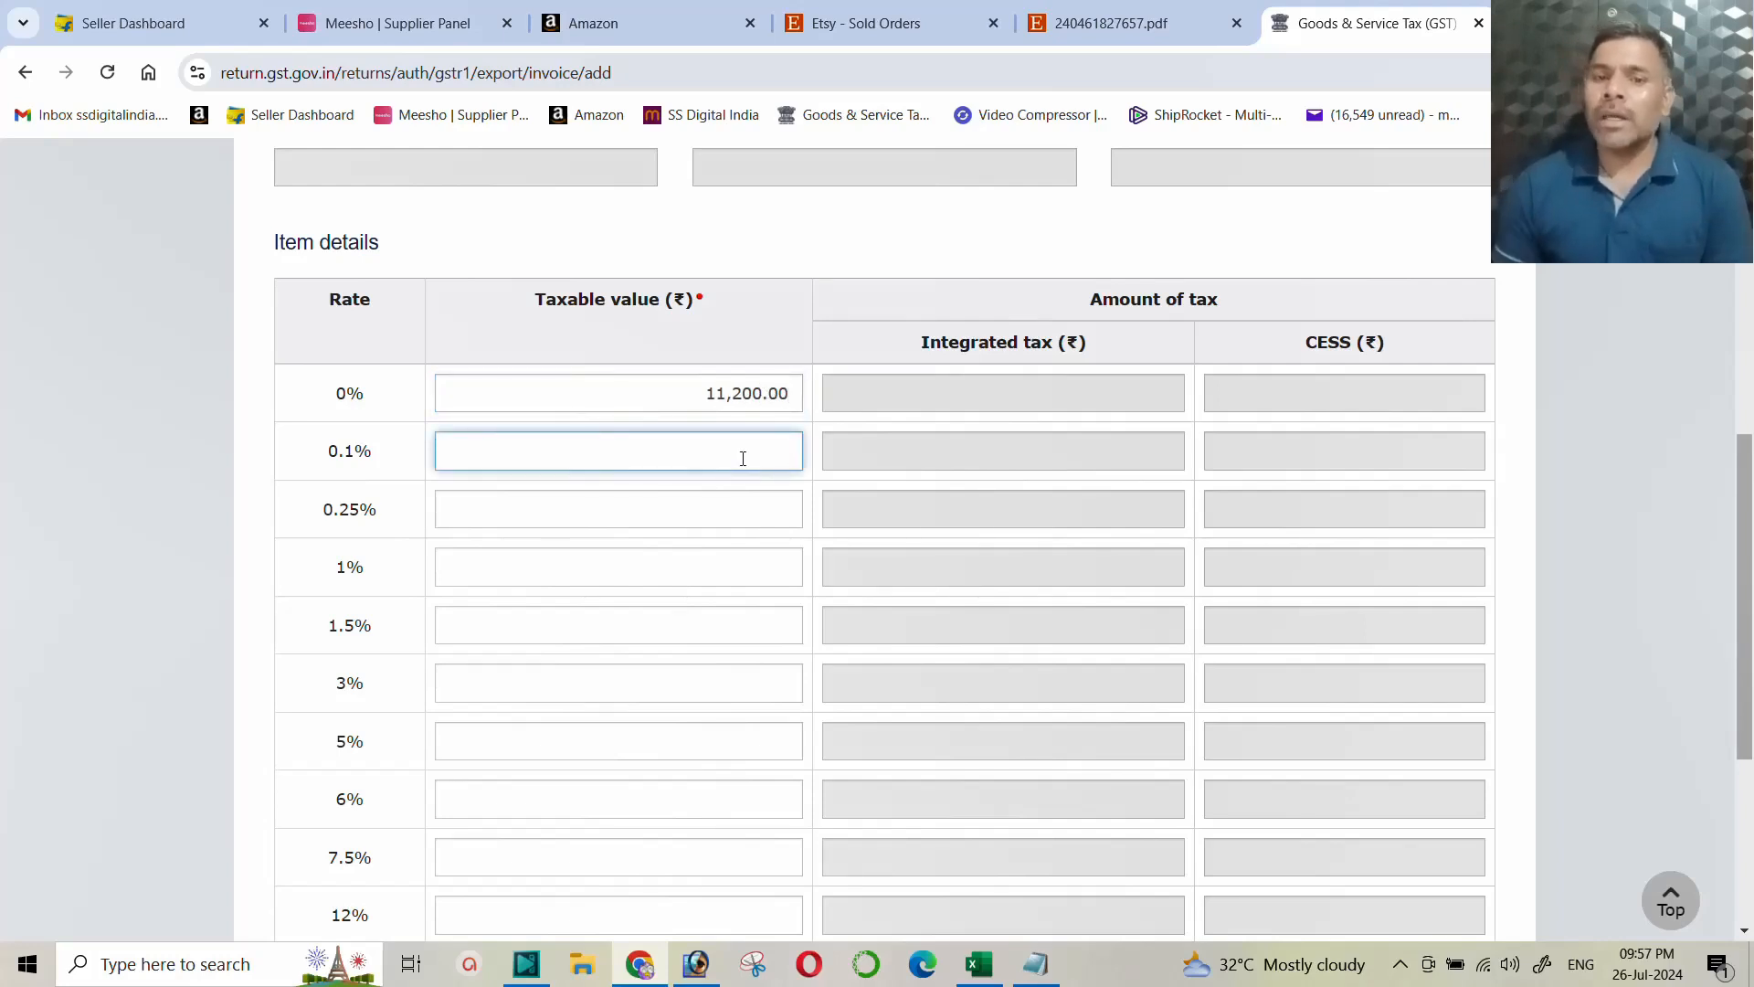
scroll(750, 470, "down", 4)
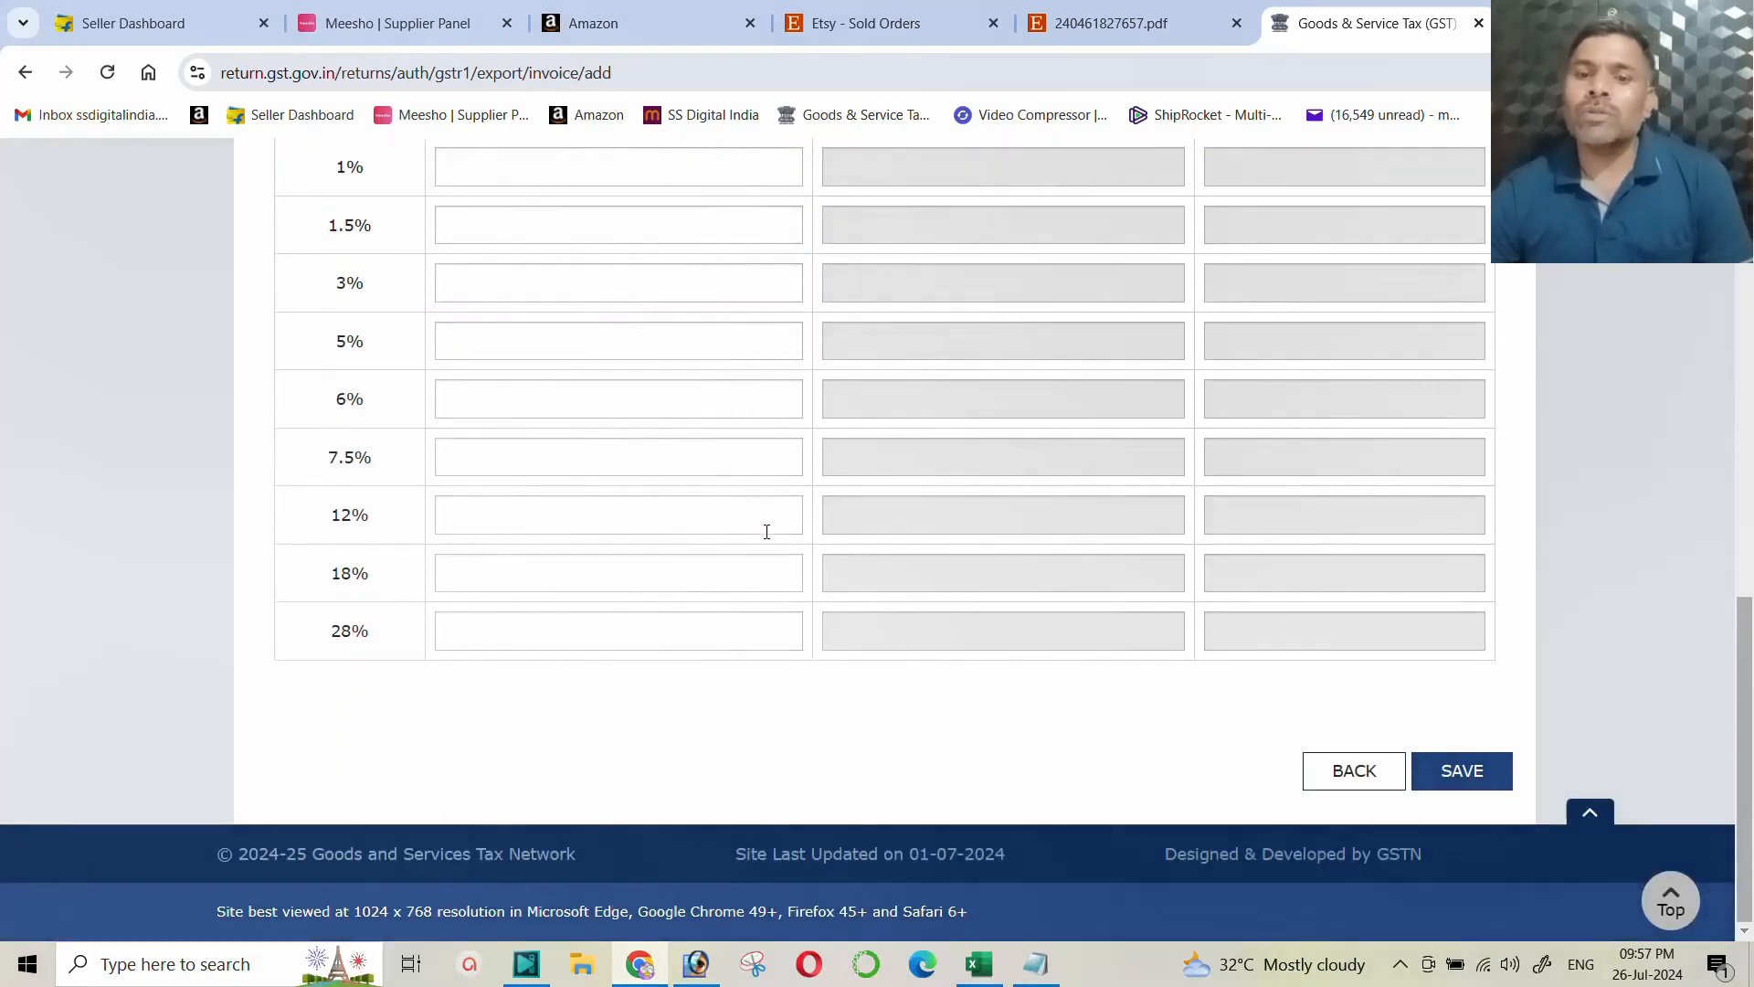
scroll(764, 525, "up", 6)
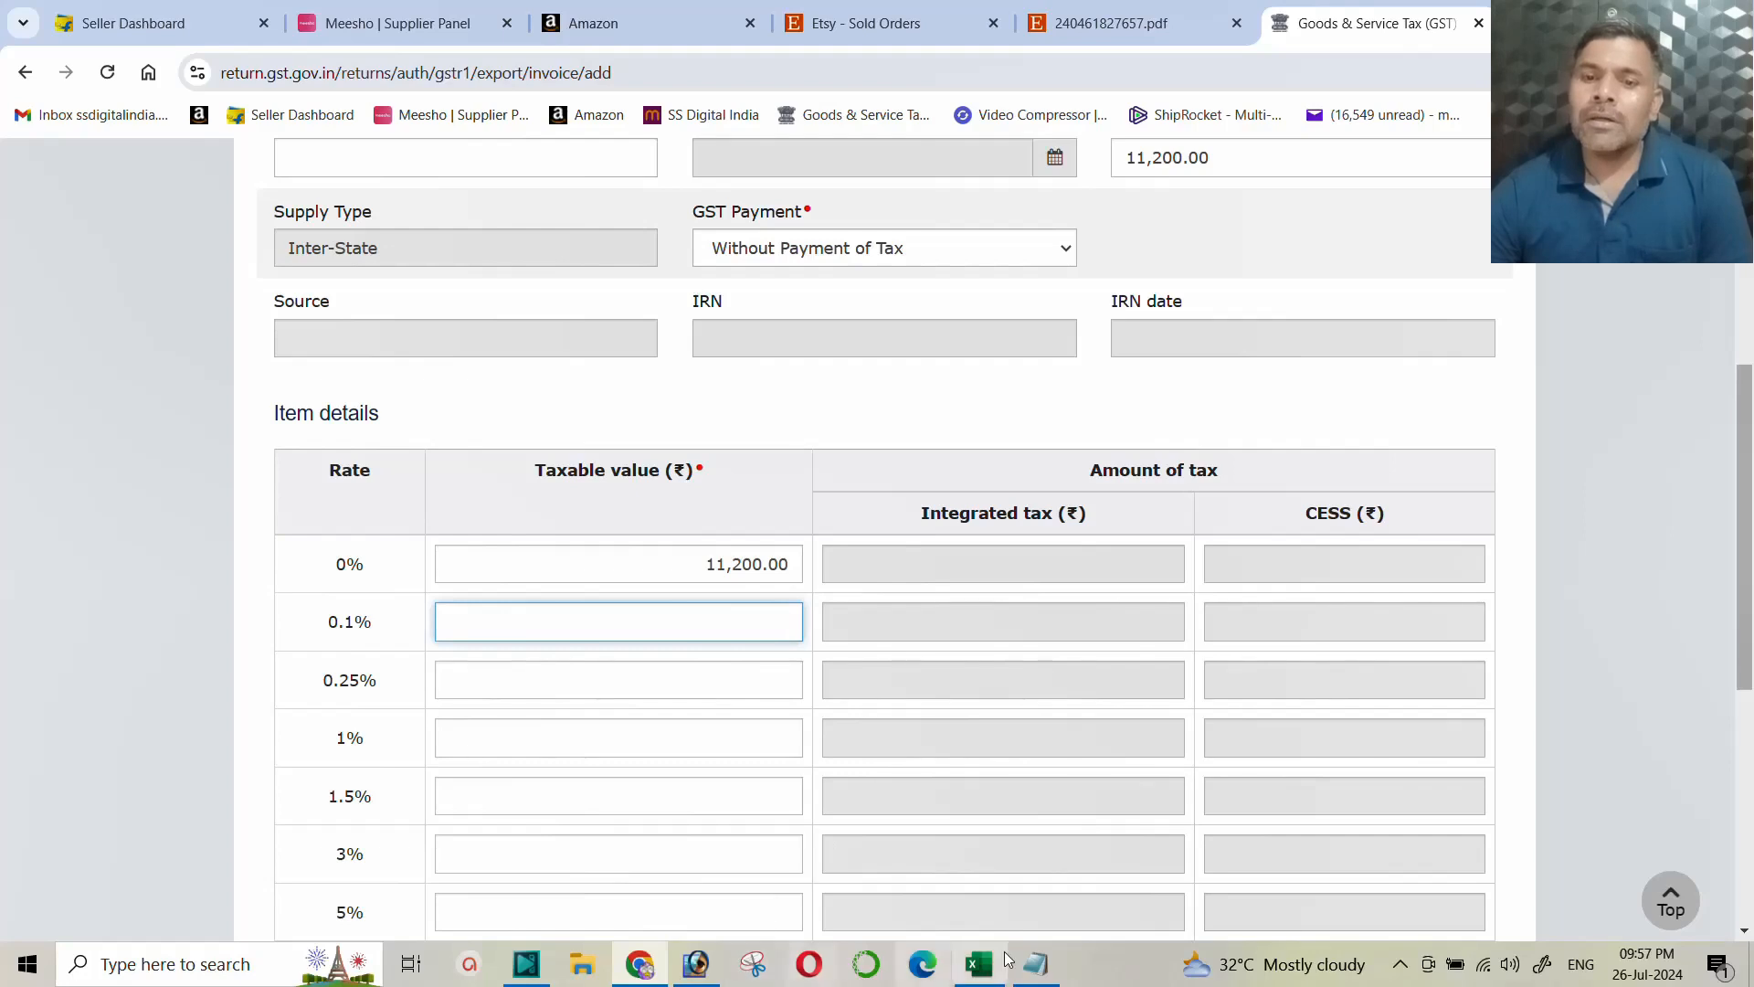
Step: Switch to Excel and compare the Tax Invoice and Shipping Invoice blocks, including their GST 12% rows
left_click(978, 967)
left_click(661, 335)
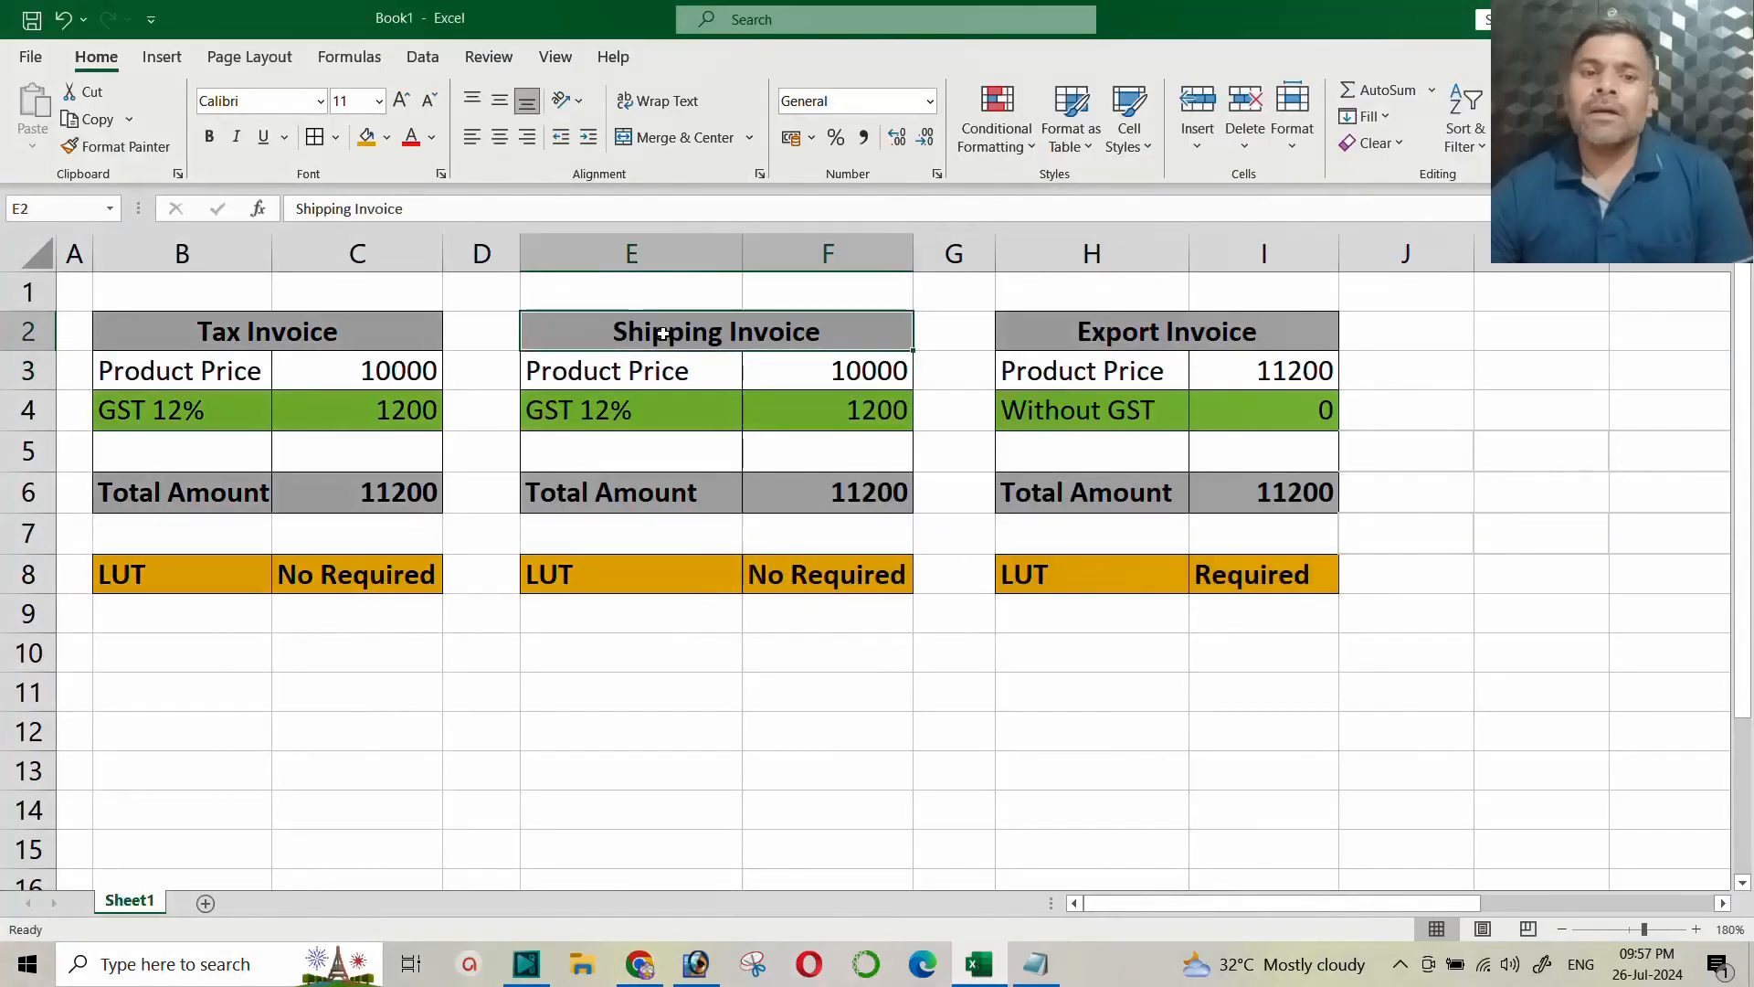
left_click_drag(181, 325, 391, 506)
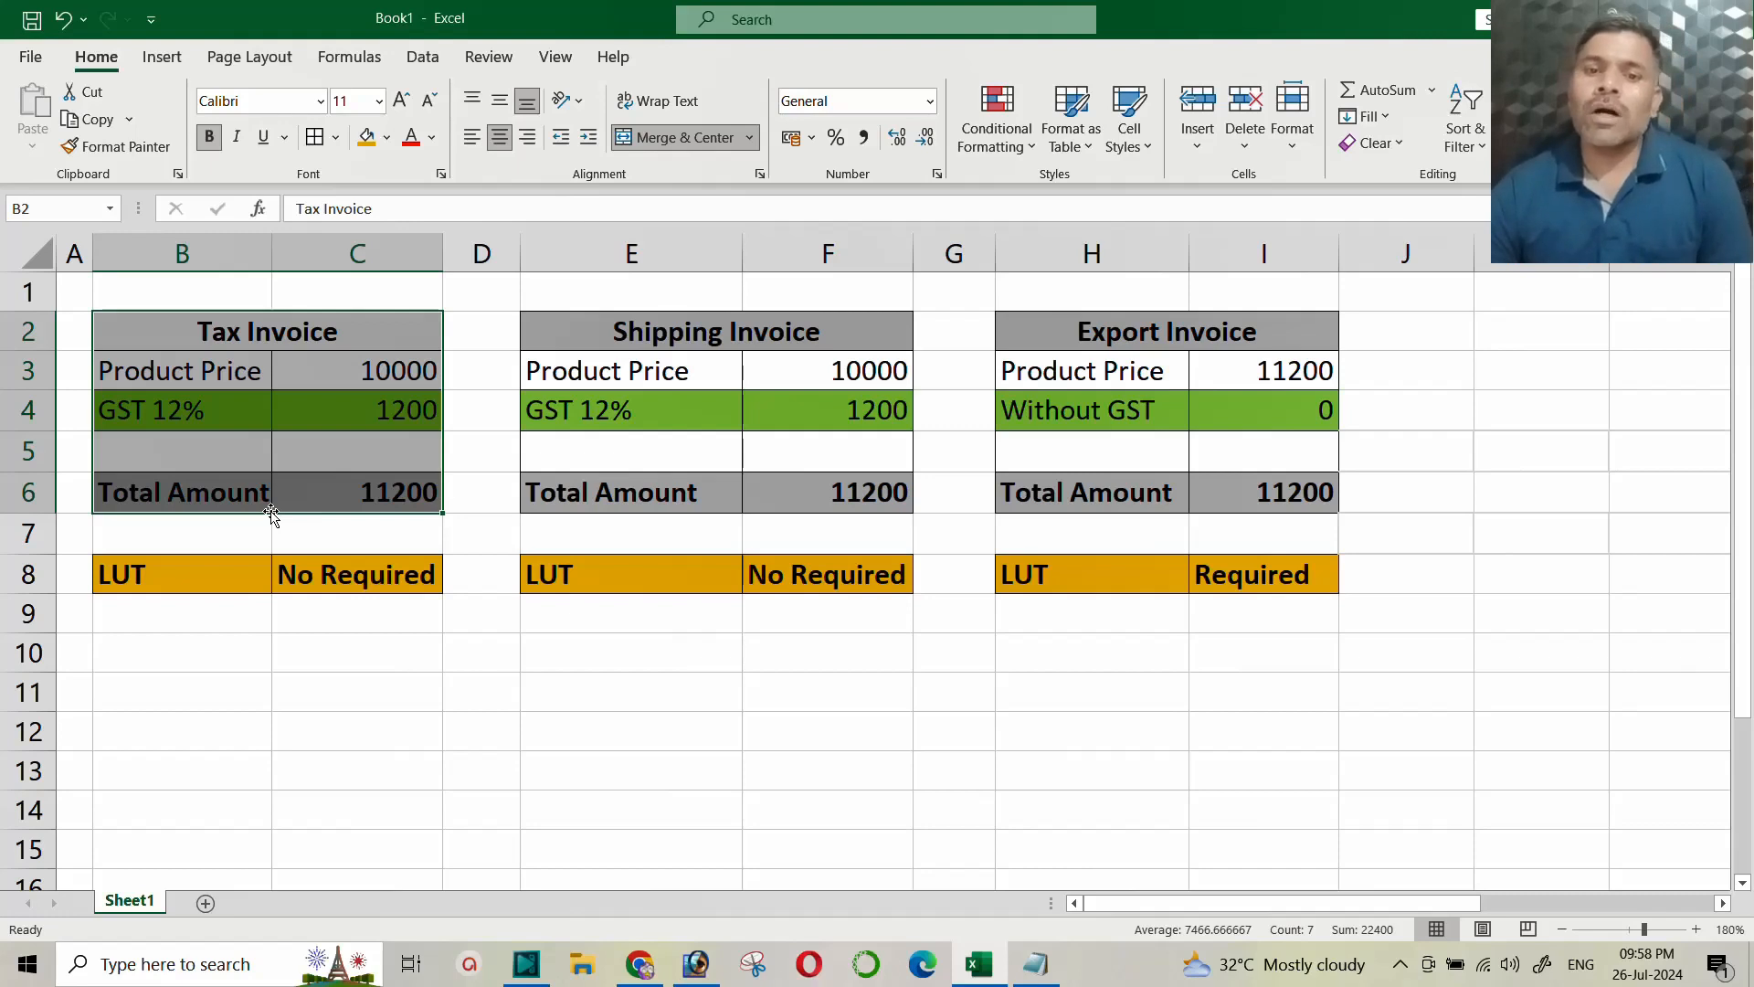
left_click_drag(584, 329, 873, 492)
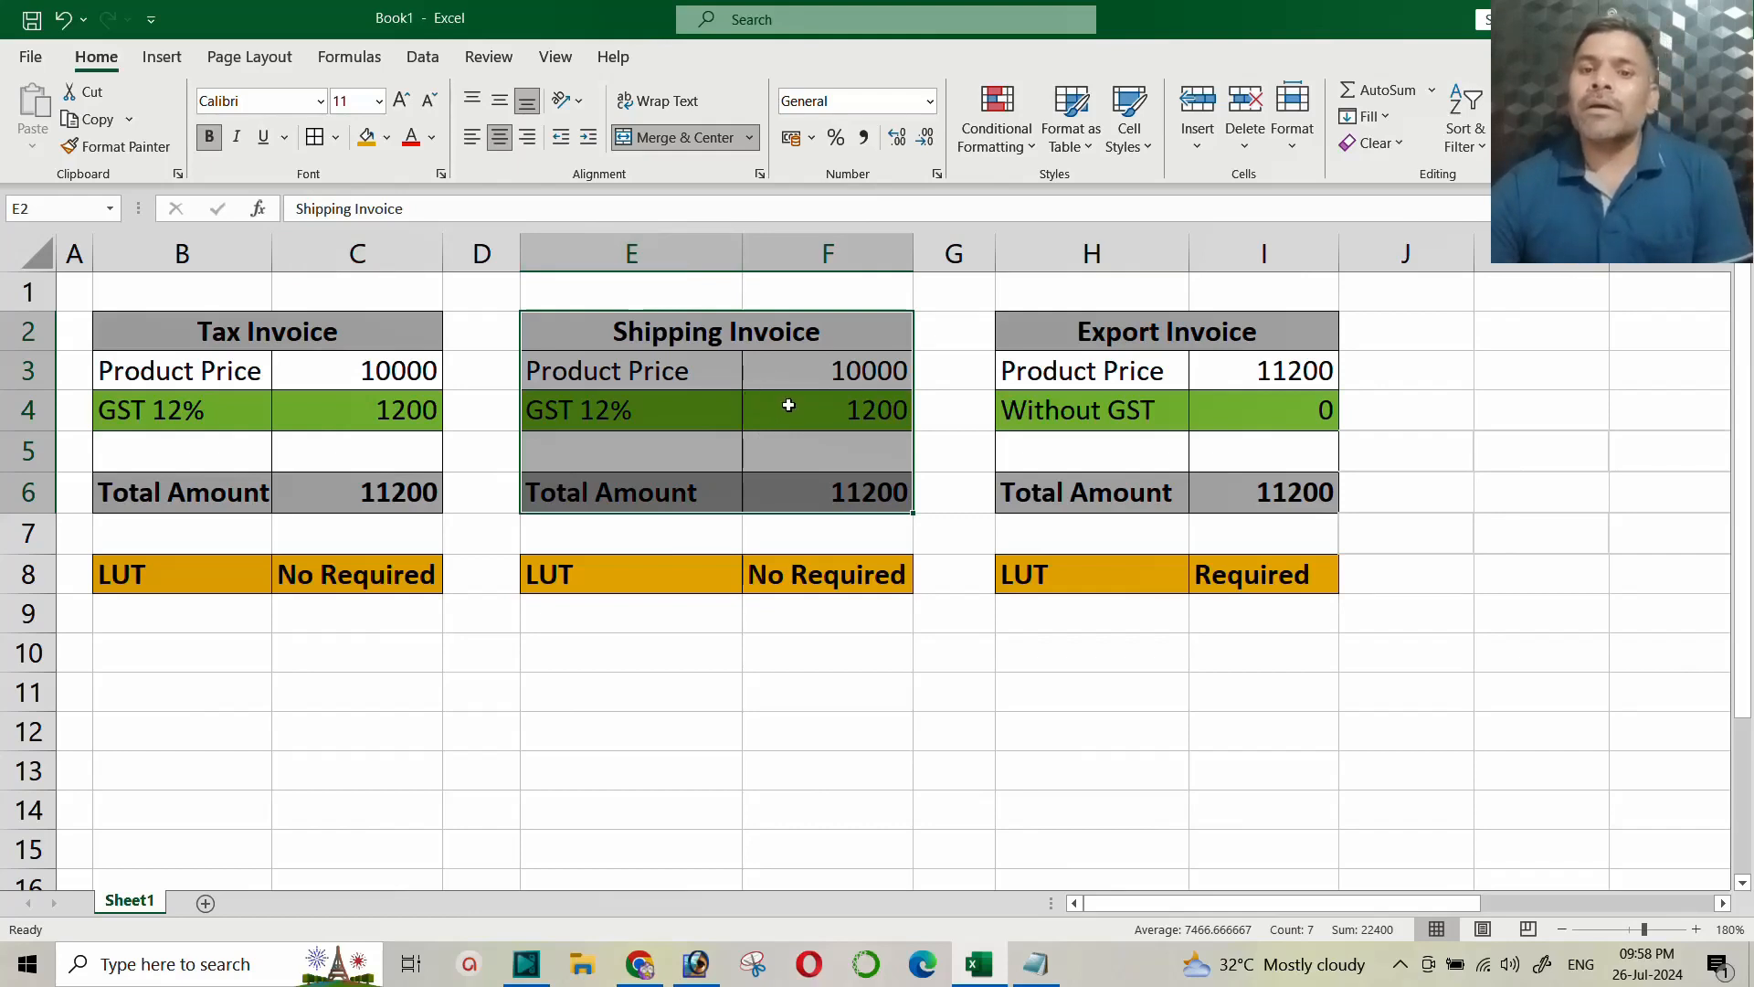
left_click(847, 416)
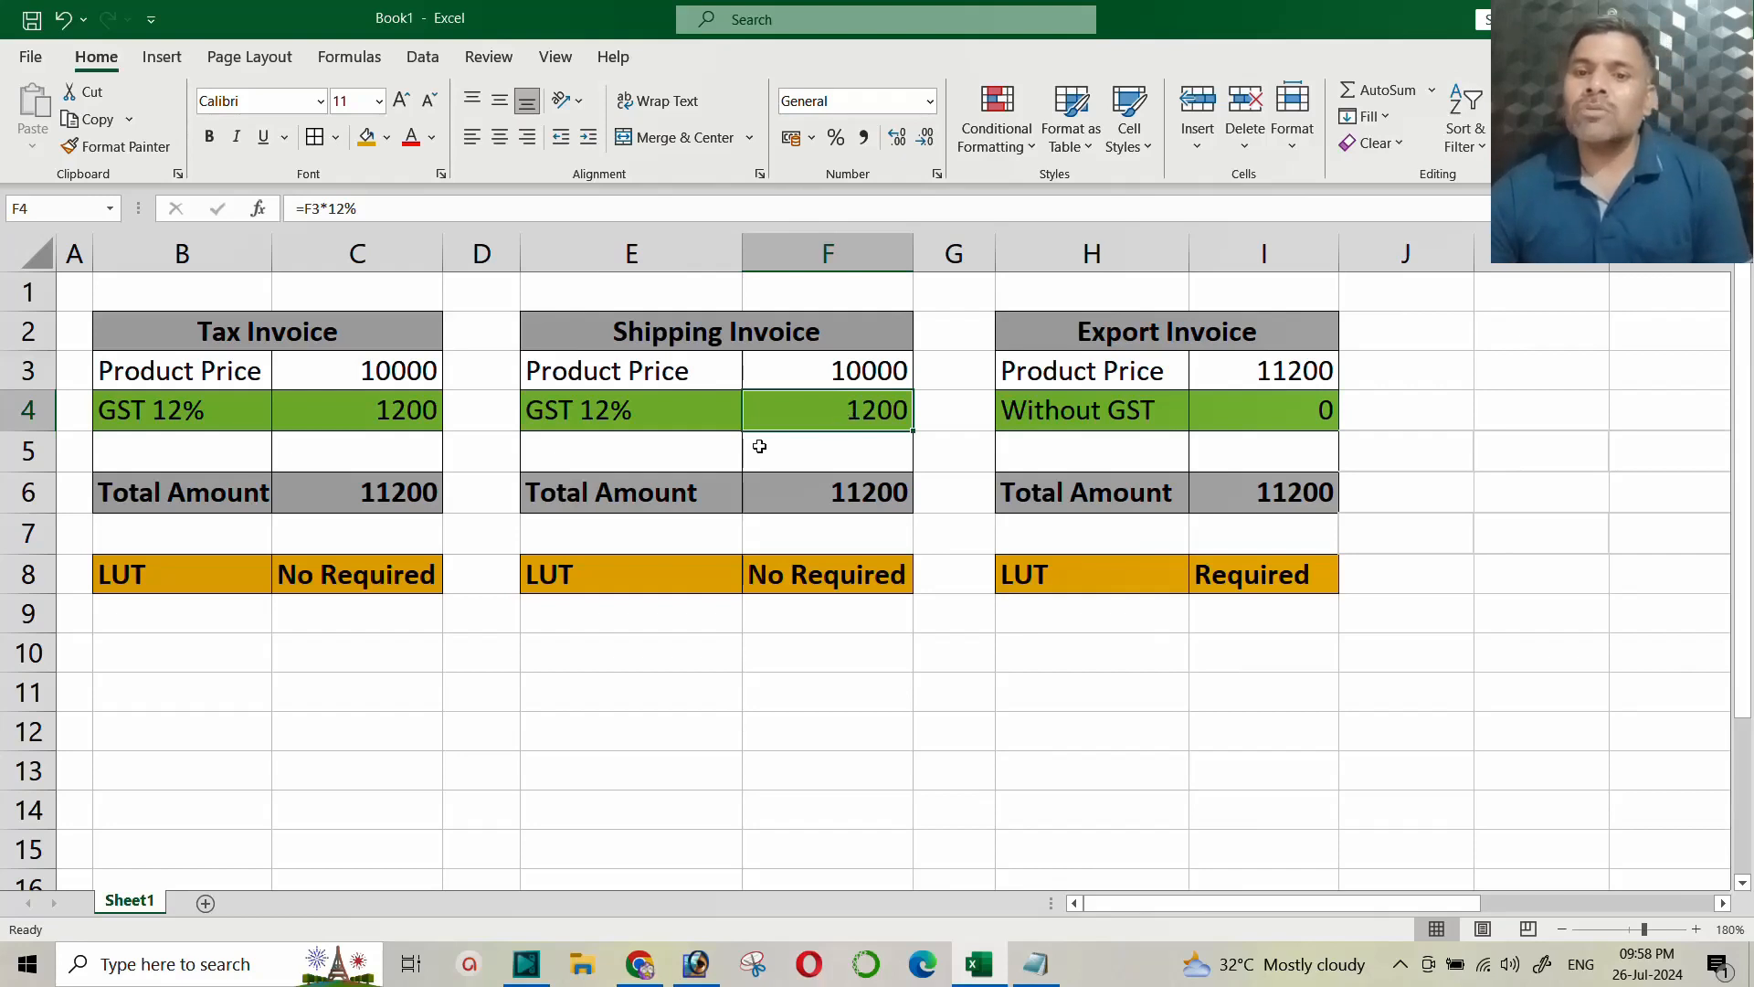
left_click_drag(592, 419, 827, 413)
left_click_drag(200, 415, 810, 409)
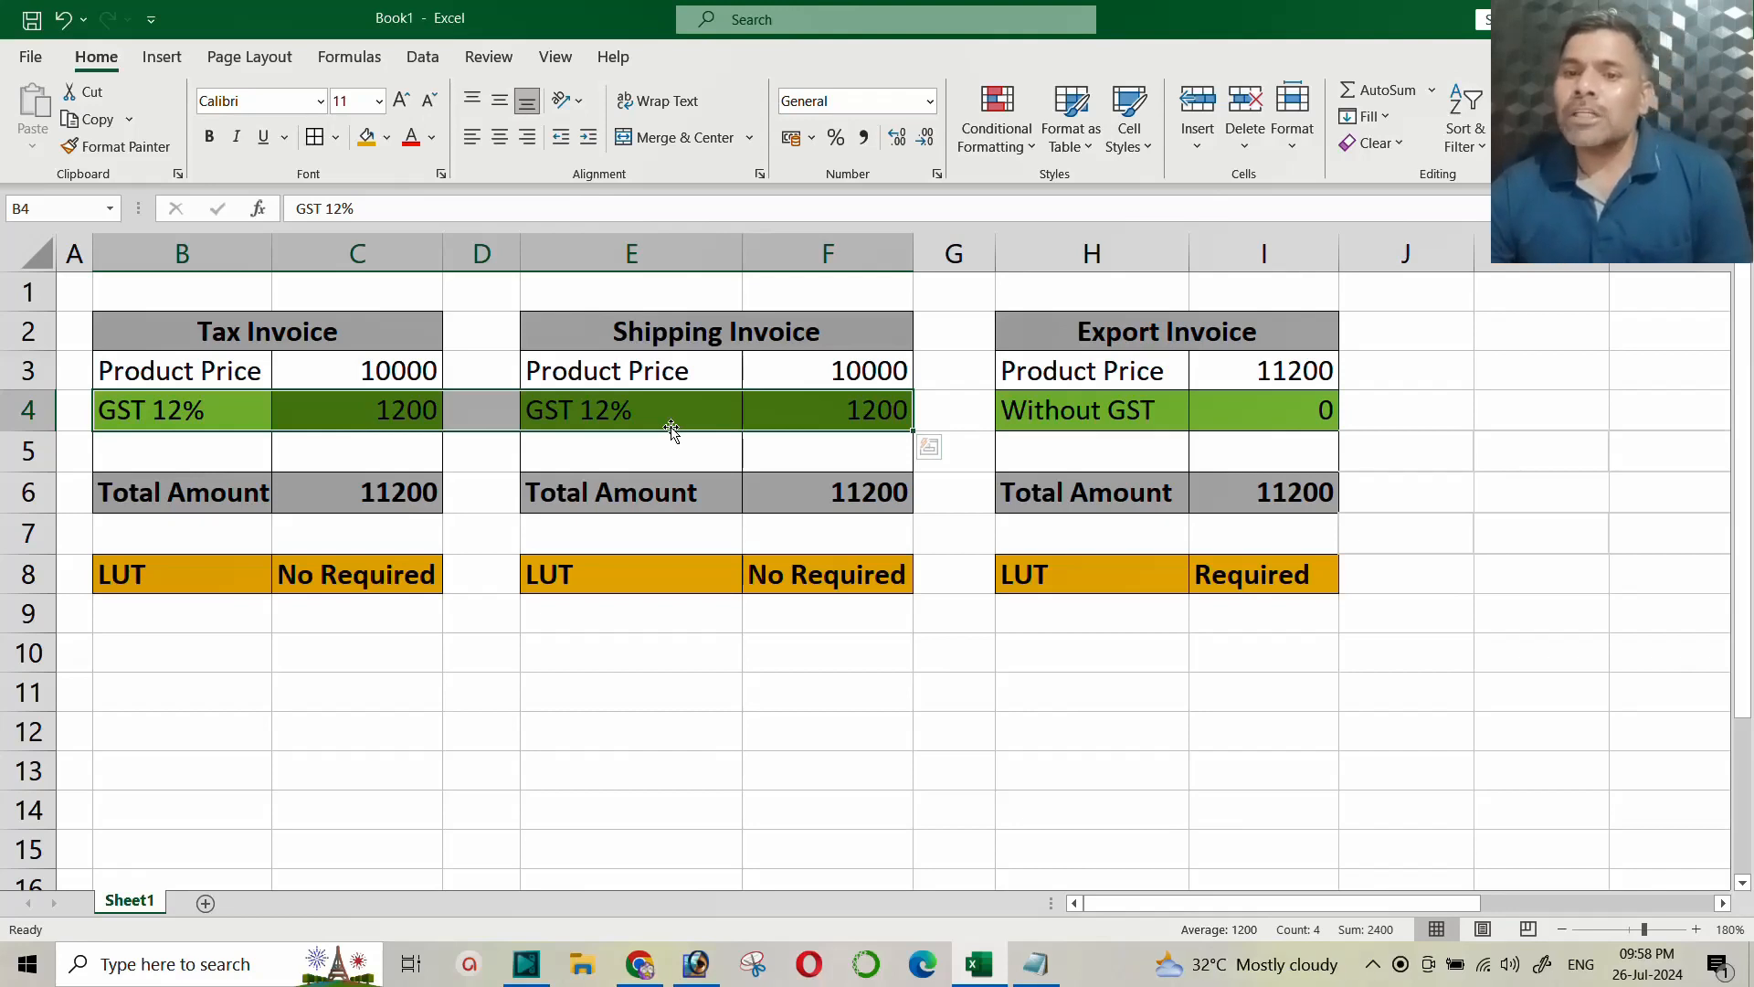
Step: Review the Export Invoice block, its Without GST row and its total amount
left_click_drag(1074, 340, 1209, 497)
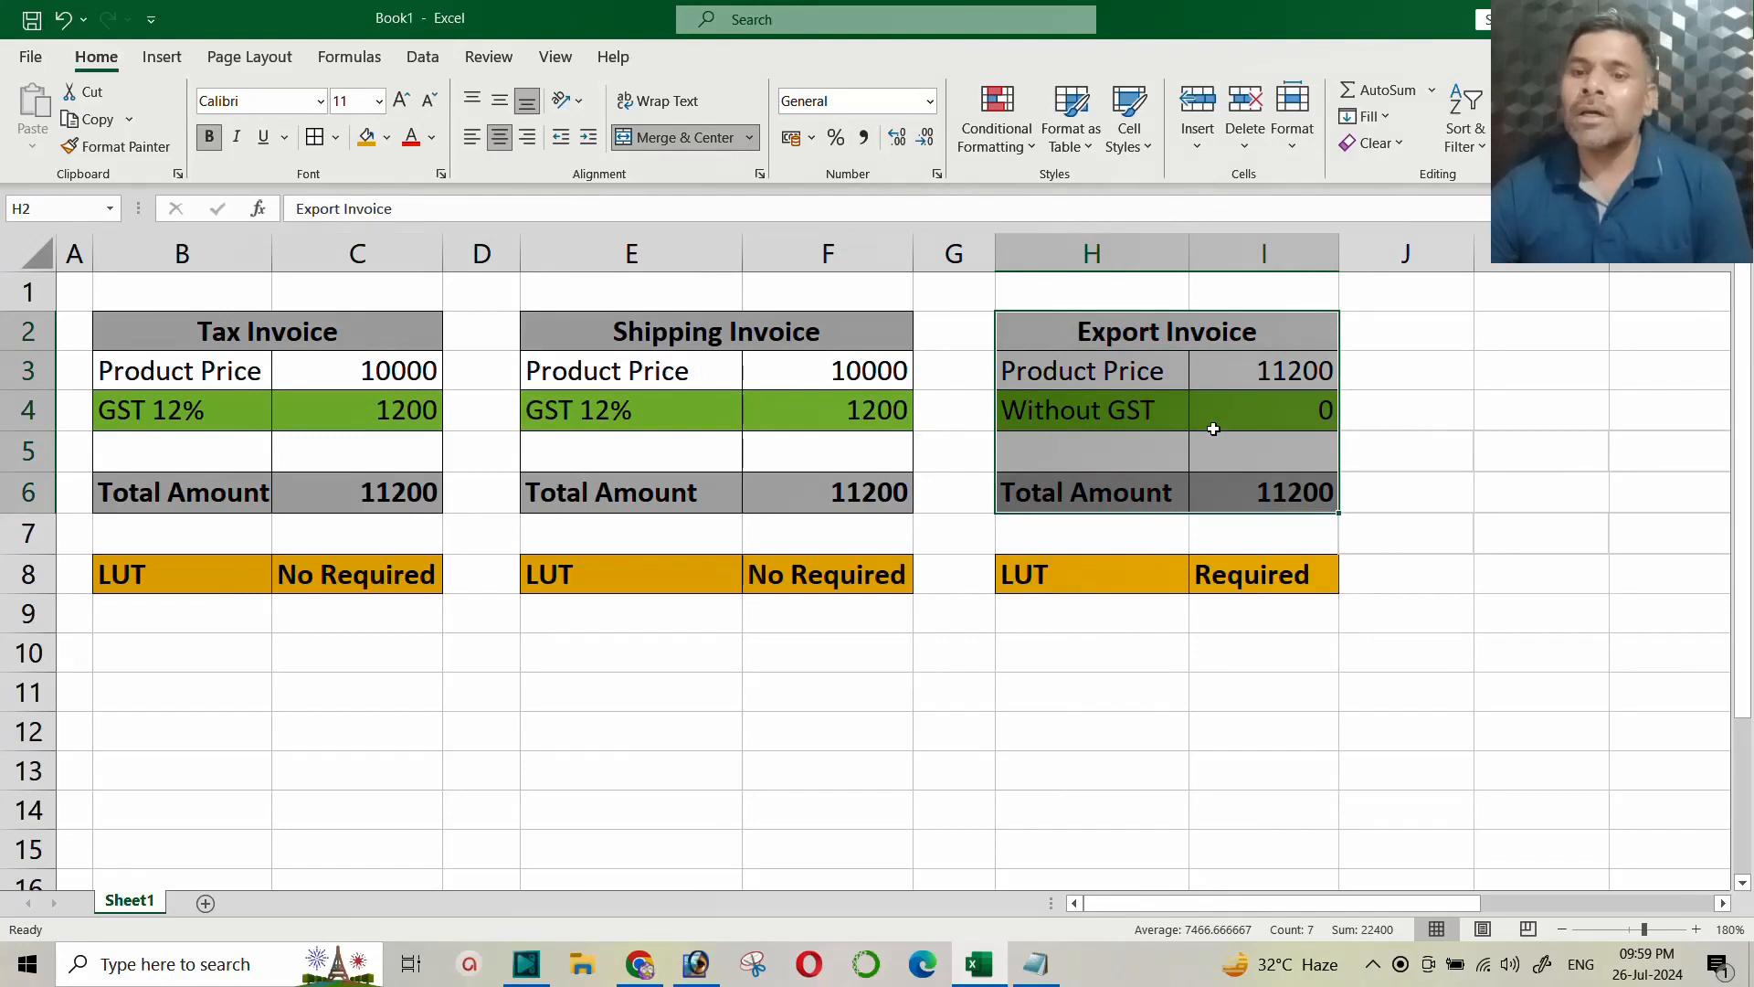
left_click(1270, 496)
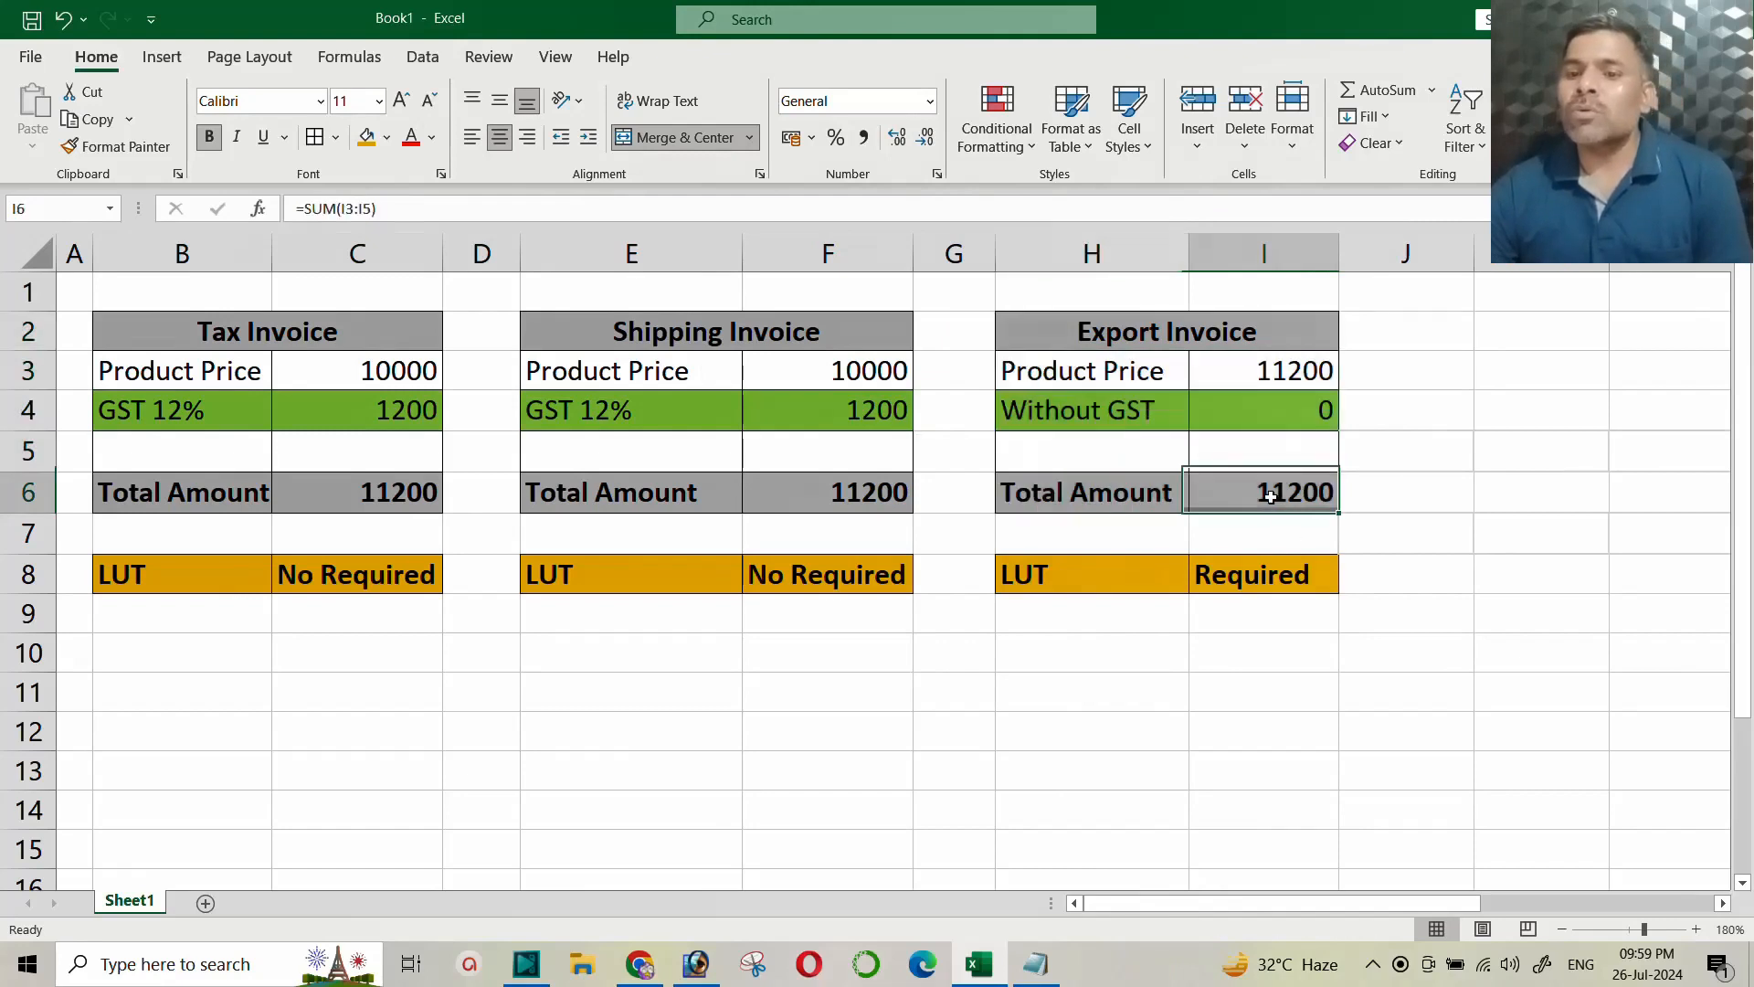
left_click_drag(1069, 413, 1280, 415)
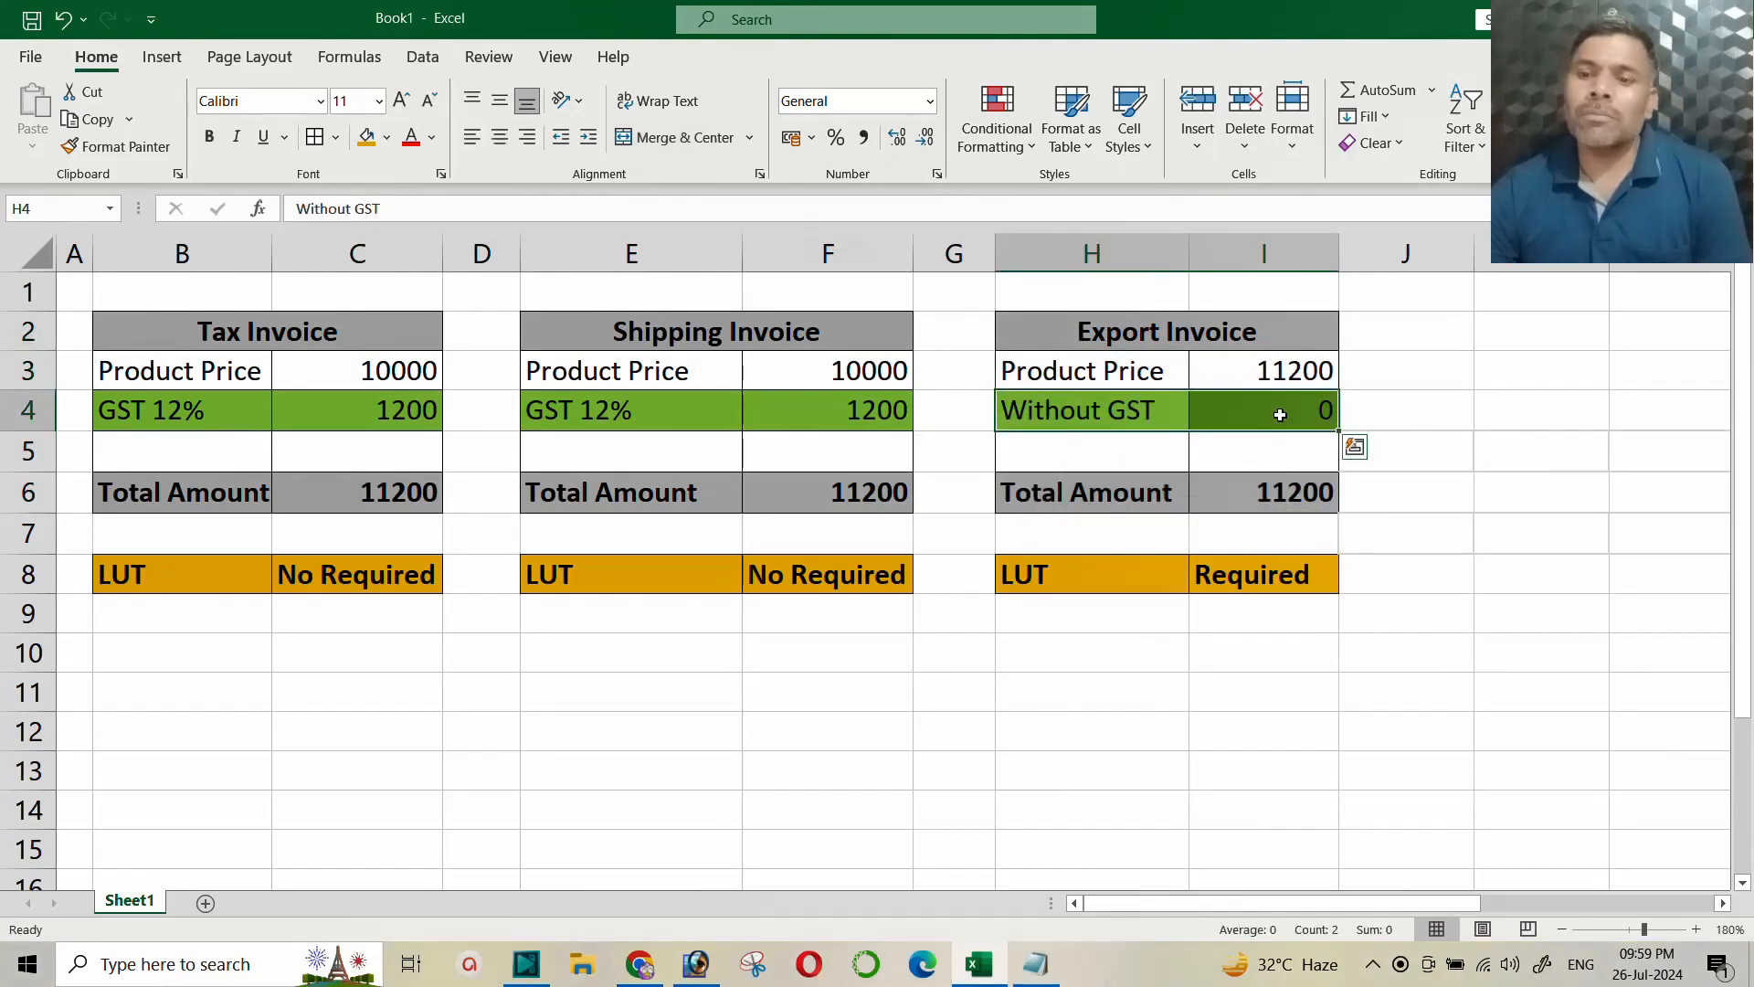
left_click(1282, 508)
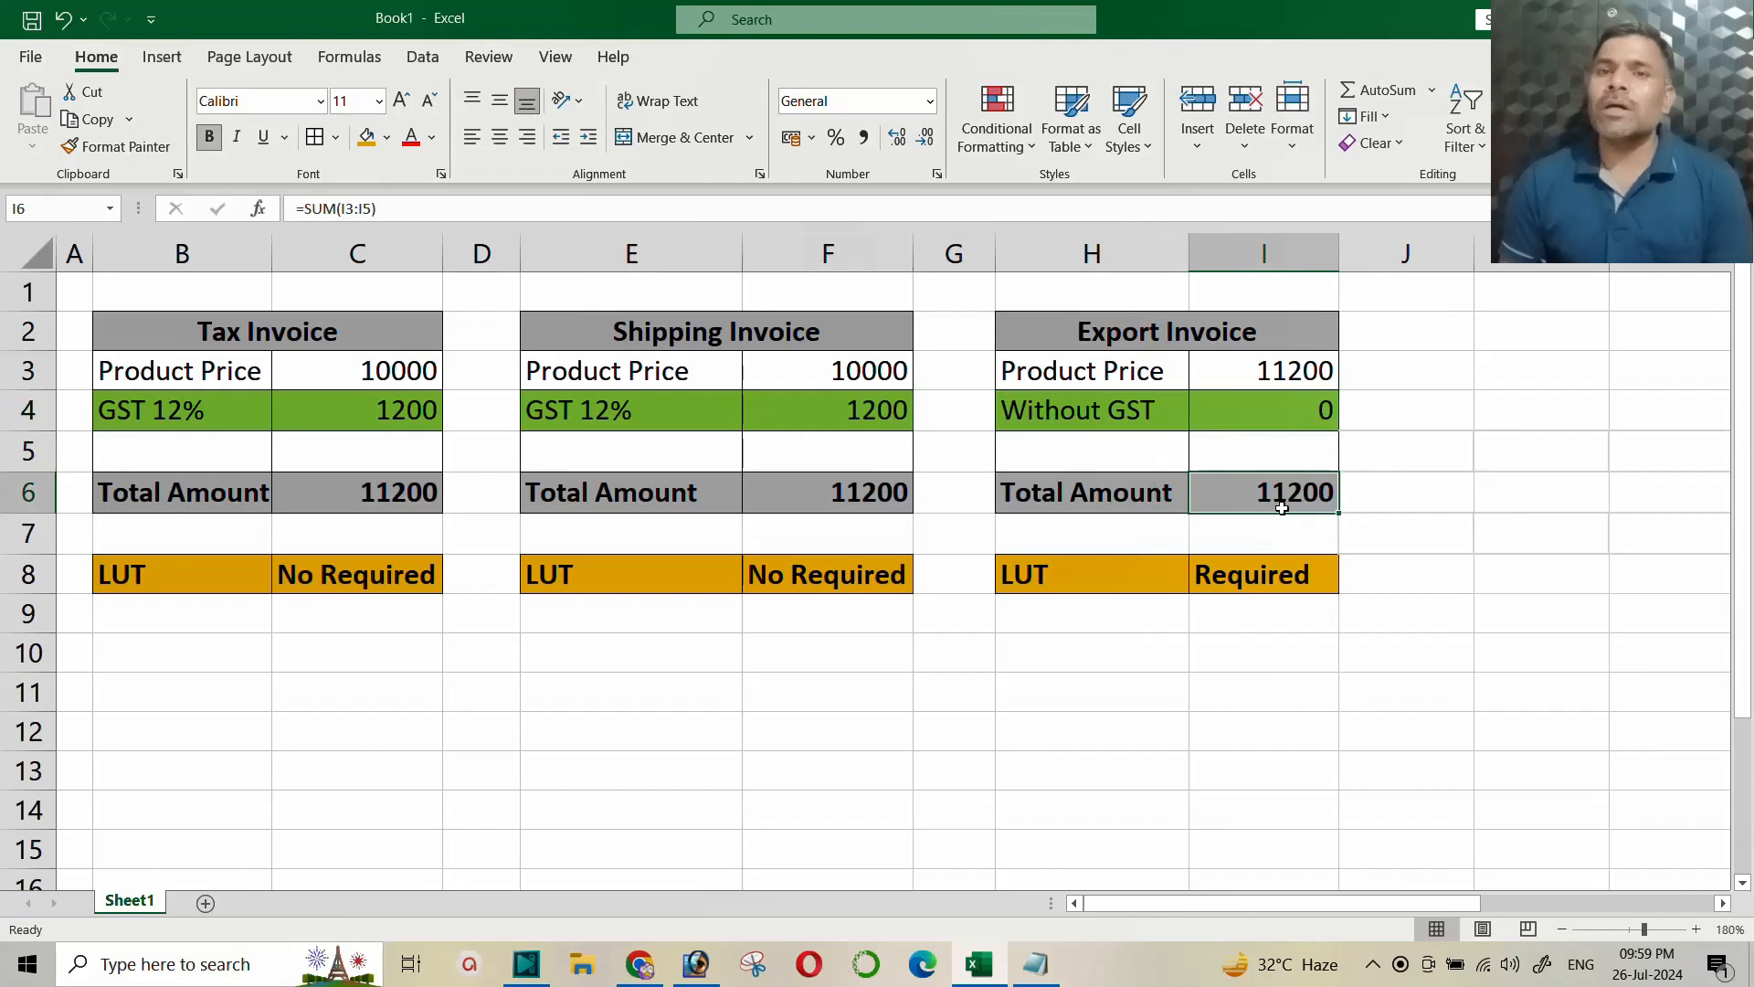